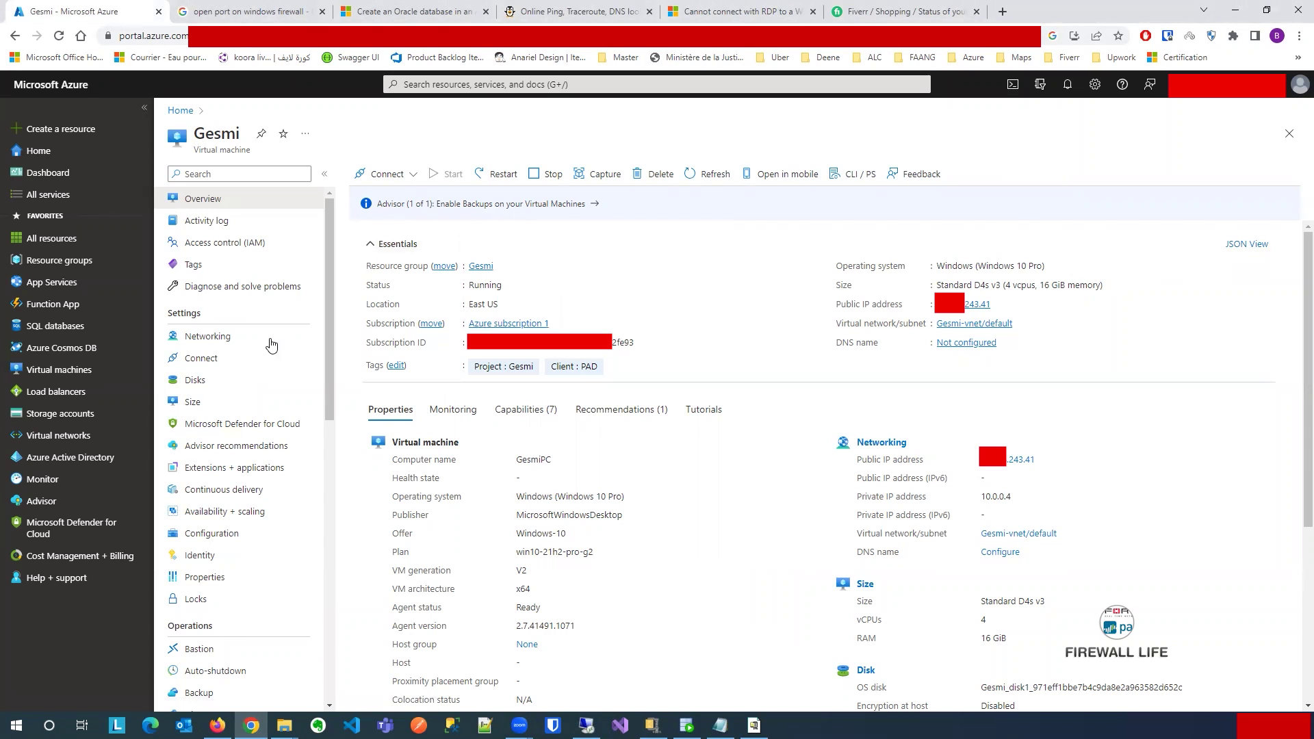
Step: View the Gesmi VM's inbound port rules, including AllowAnyCustom1521Inbound, then move to the ping.eu port check
left_click(227, 344)
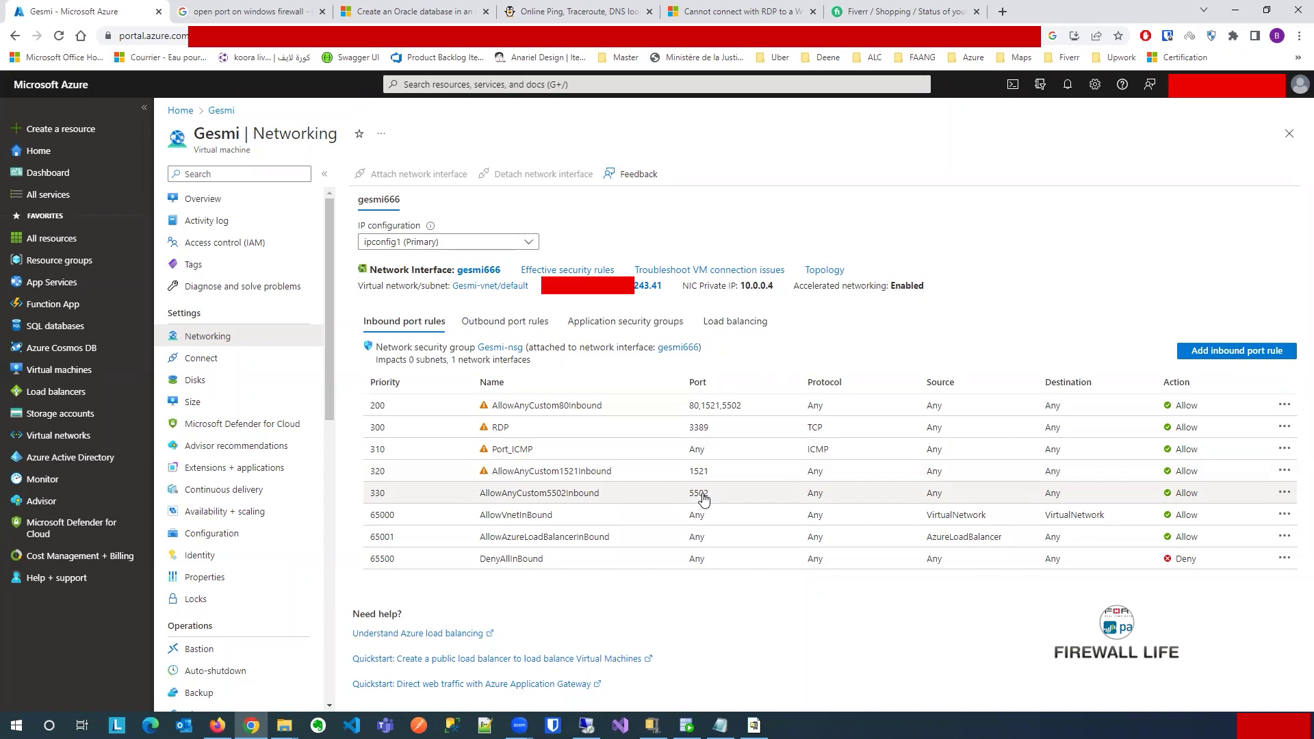
left_click(563, 13)
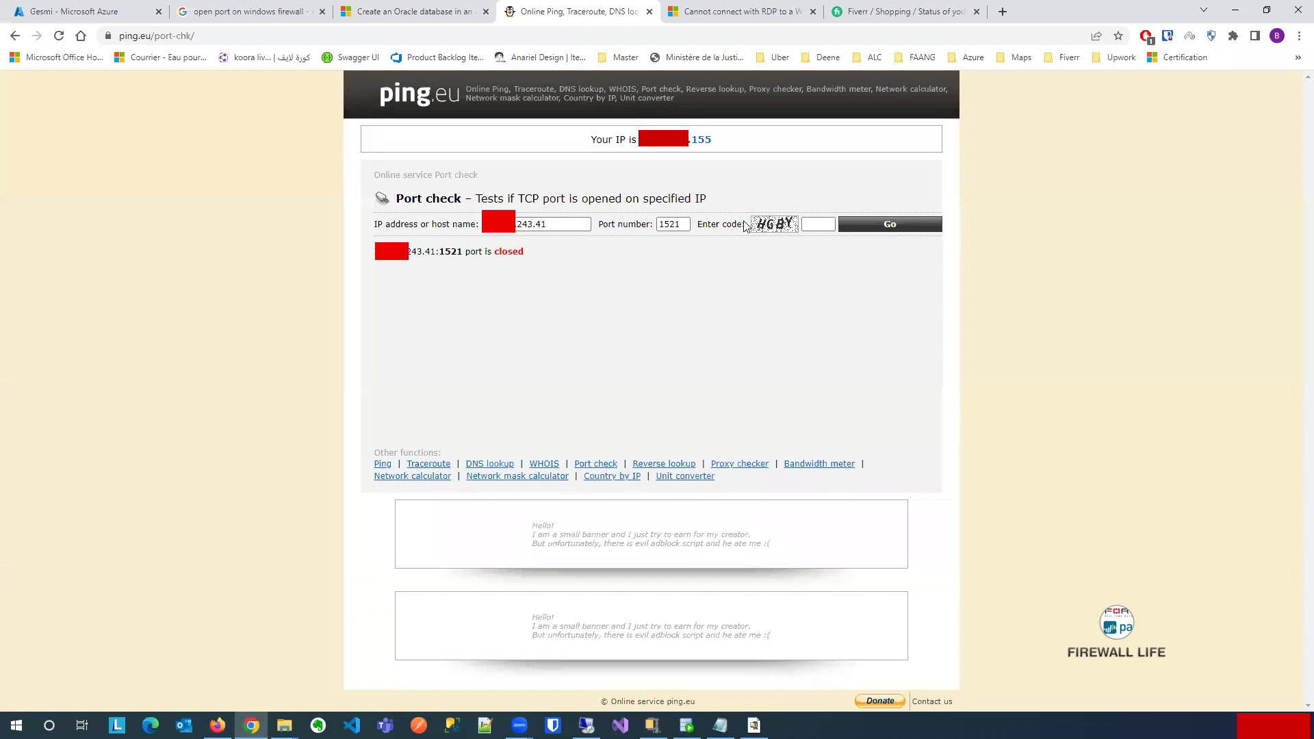
Step: Check port 80 on ping.eu, retrying with a fresh security code; it reports open
double_click(673, 227)
type("8")
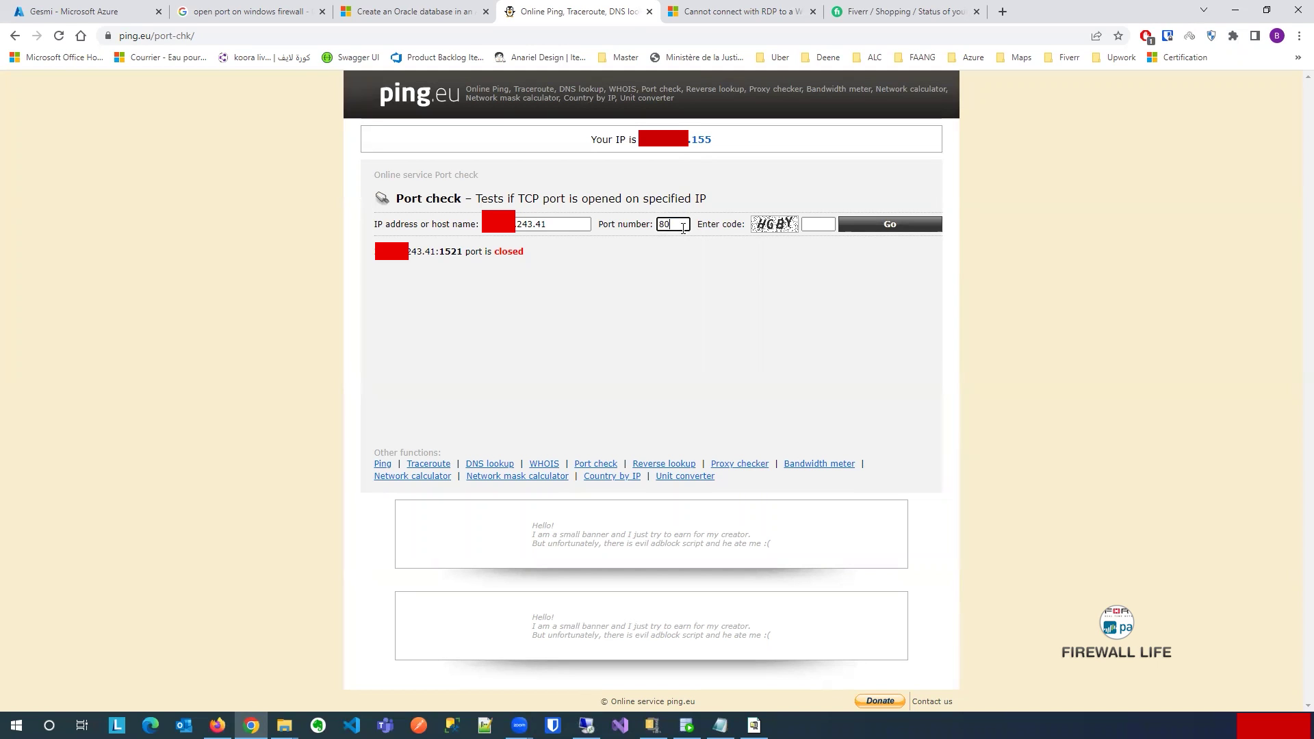
type("0")
left_click(815, 223)
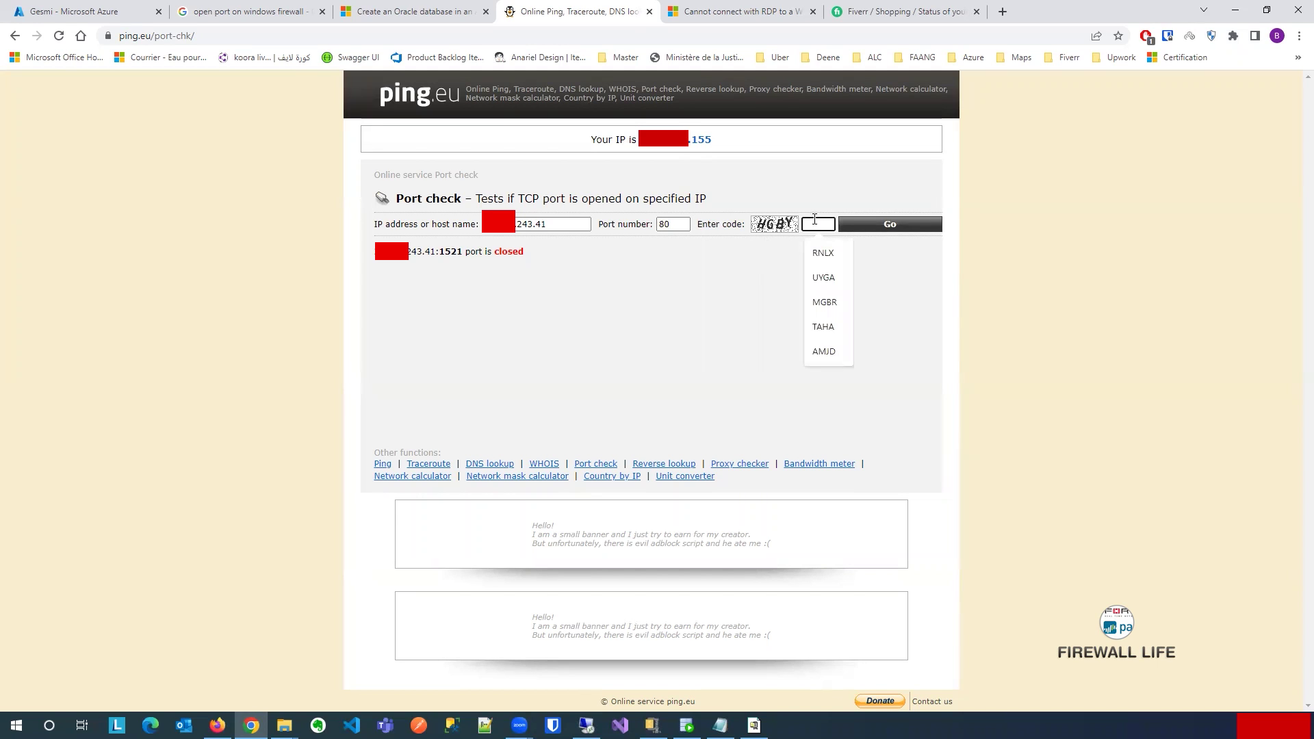
type("HGBY")
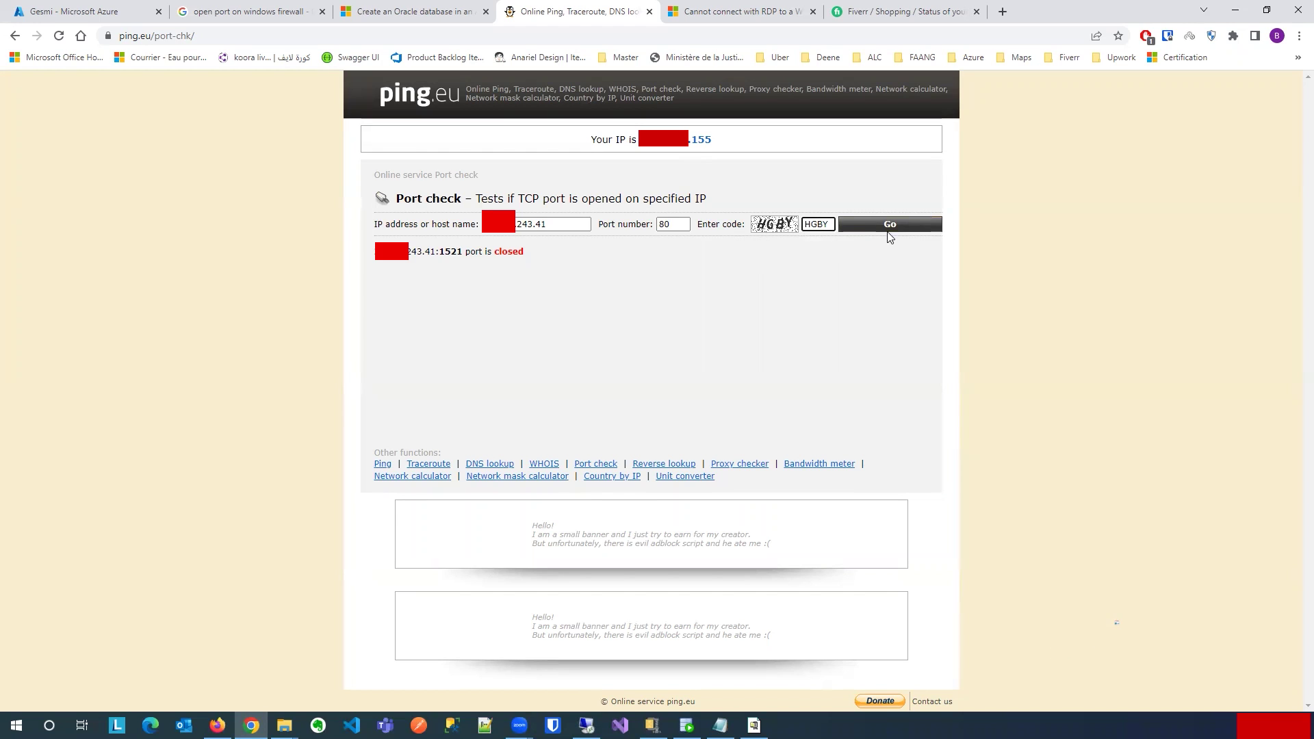
left_click(891, 229)
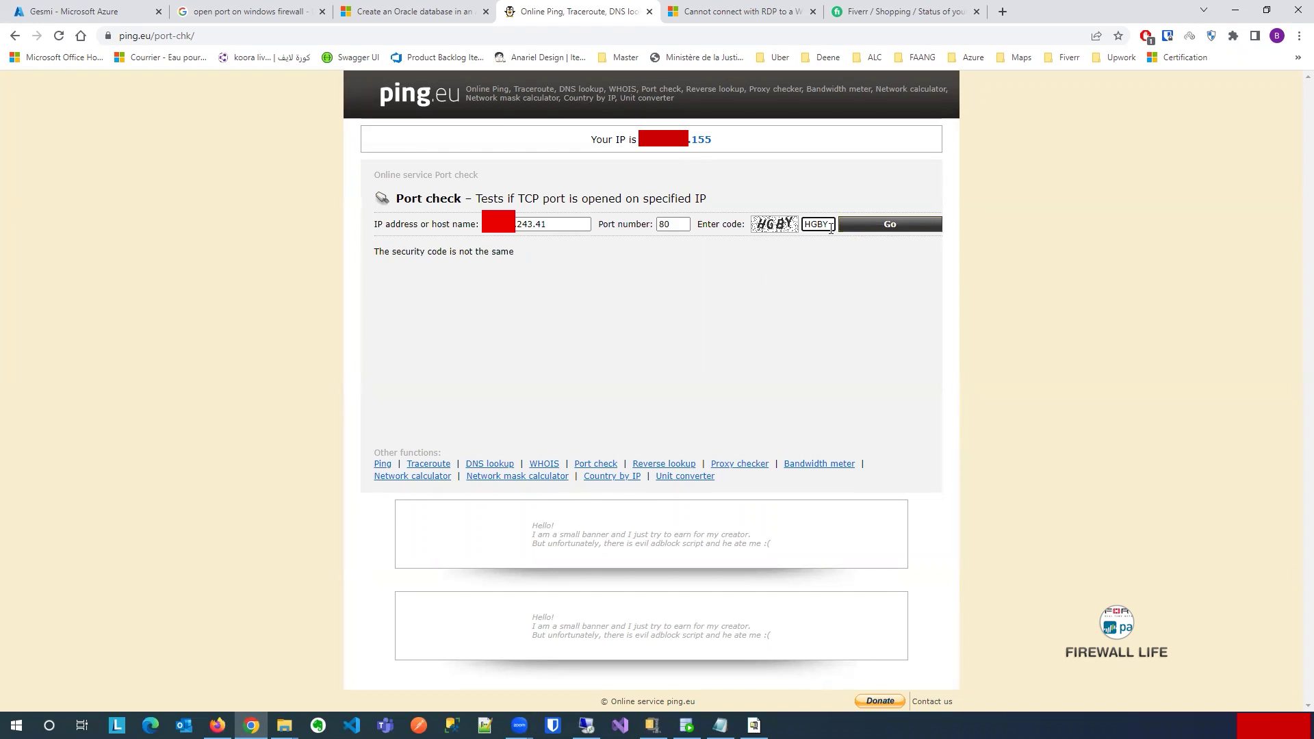
double_click(821, 224)
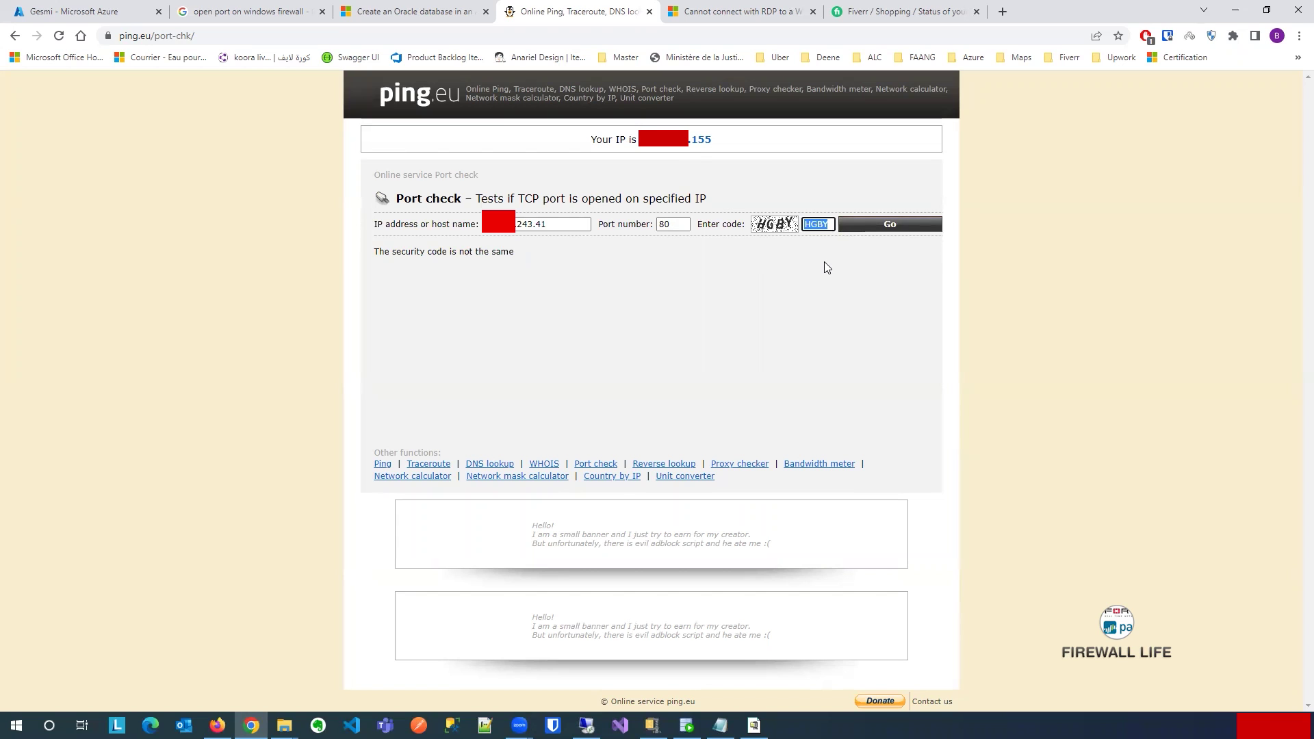
key("Return")
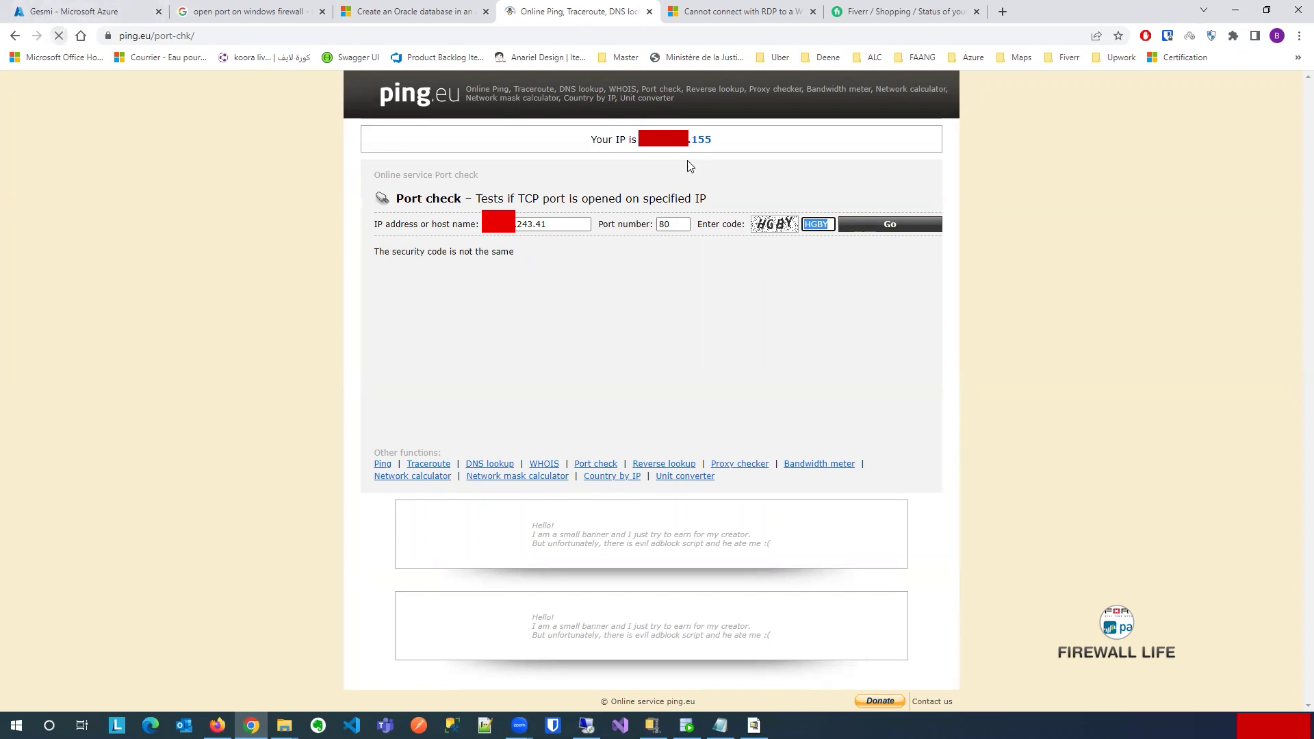
left_click(817, 224)
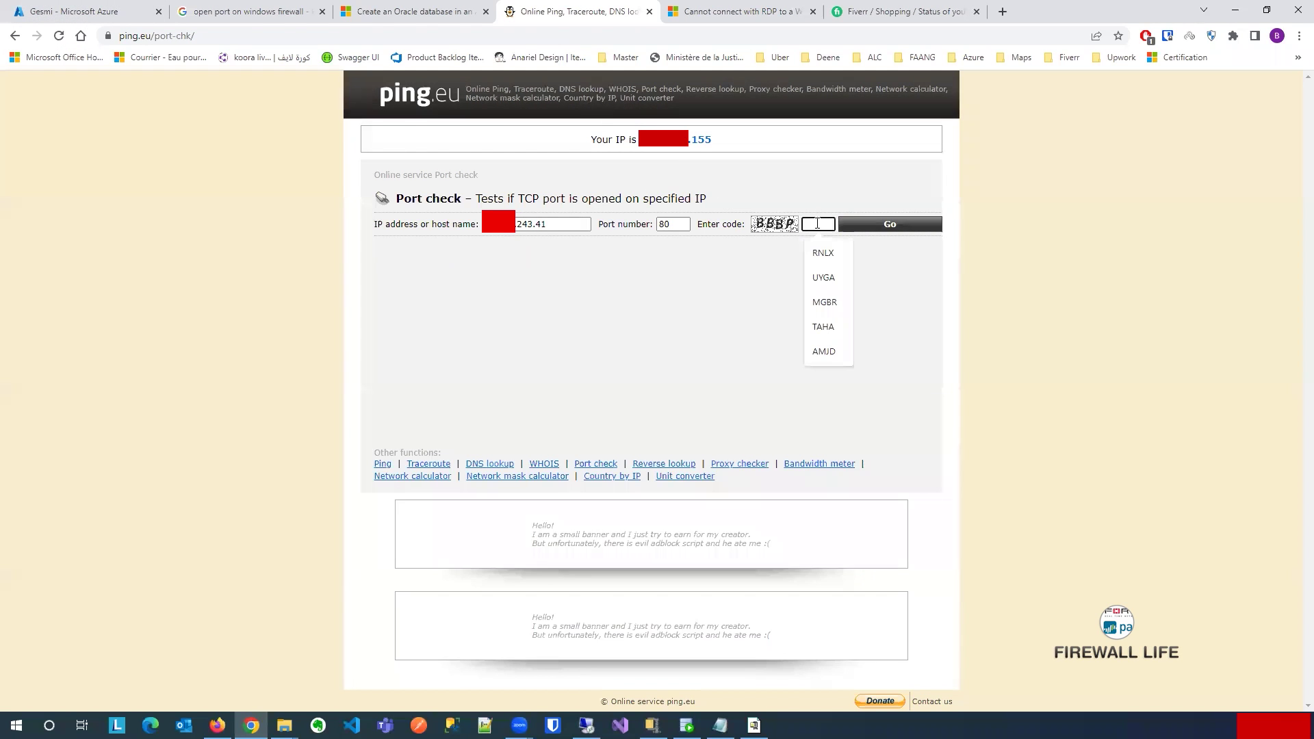
type("BBBP")
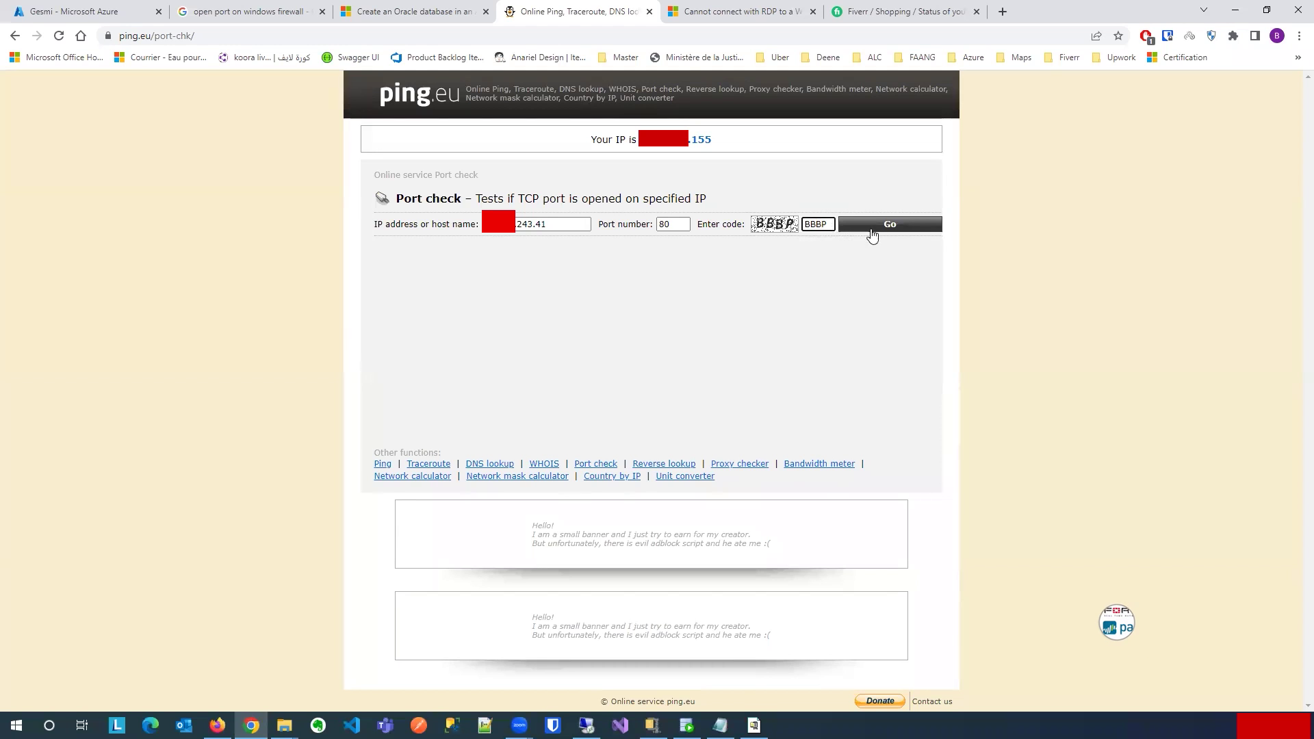
left_click(871, 227)
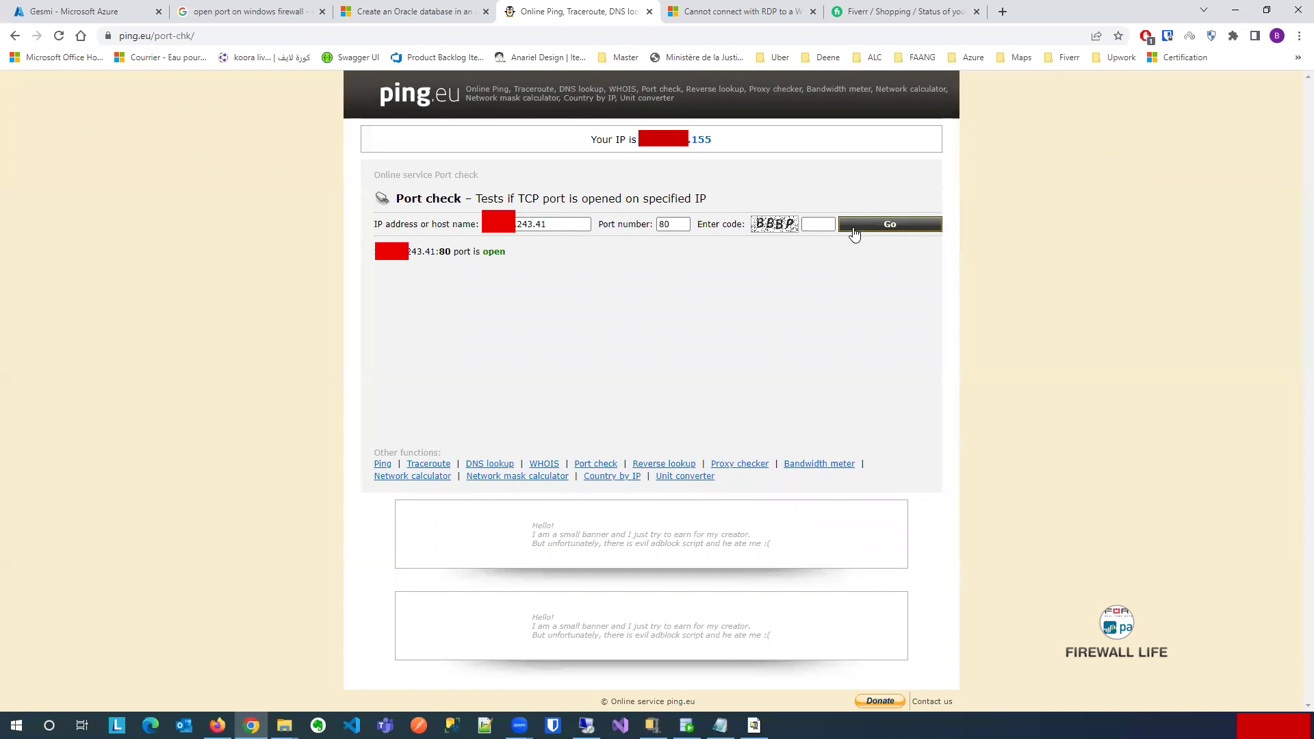
Step: Check port 1521 on ping.eu with a new security code; it reports closed
left_click(677, 225)
type("1521")
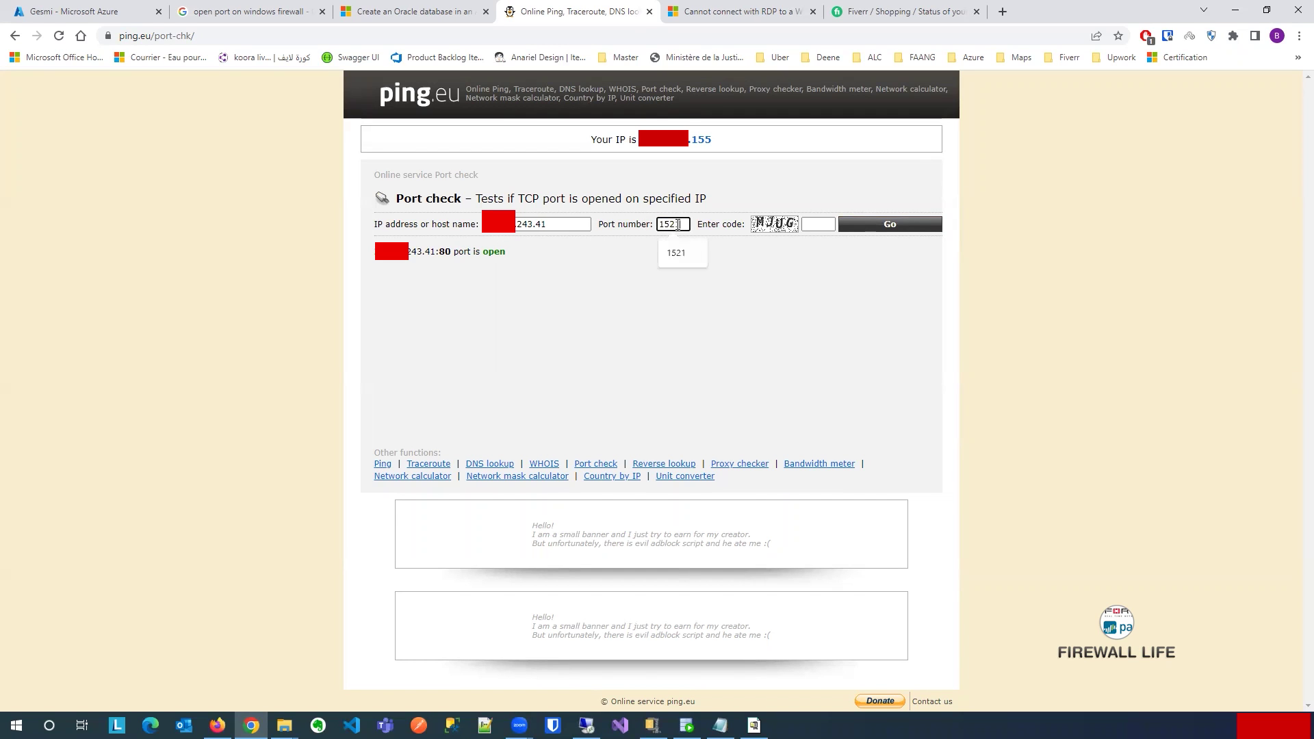
left_click(819, 225)
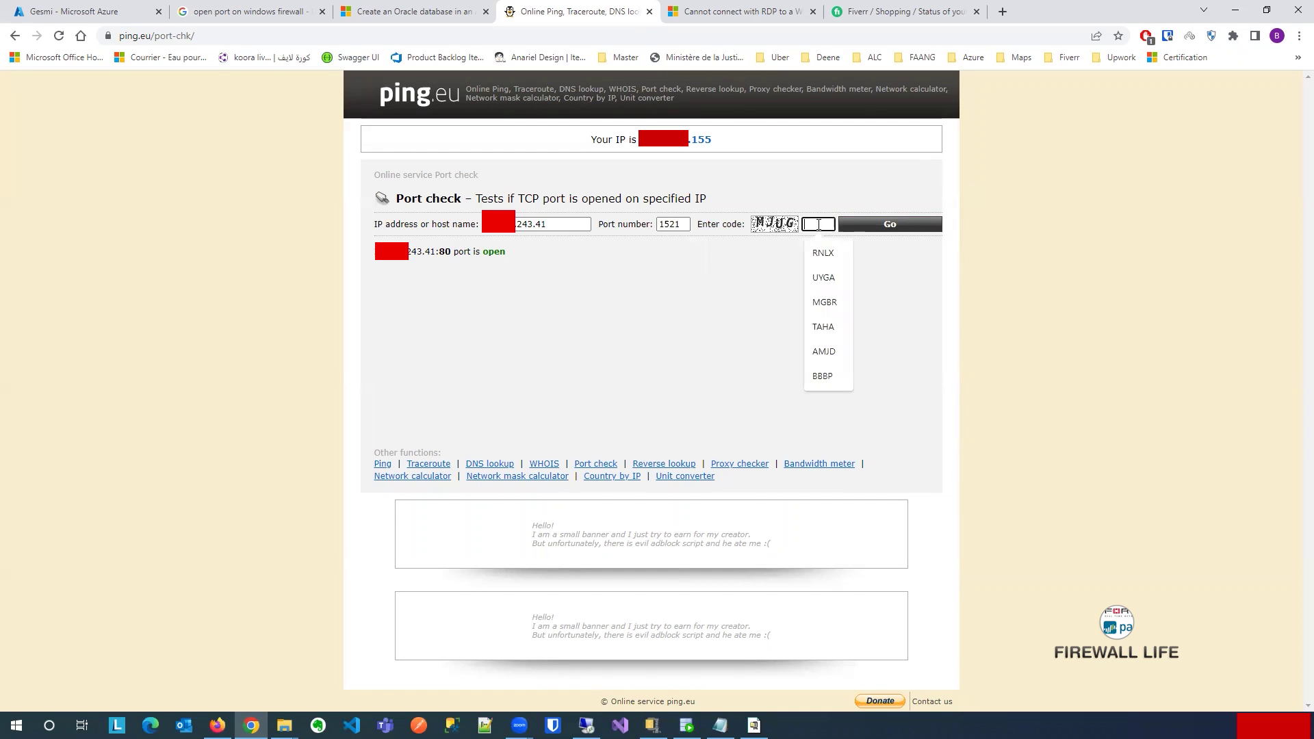
type("MJUG")
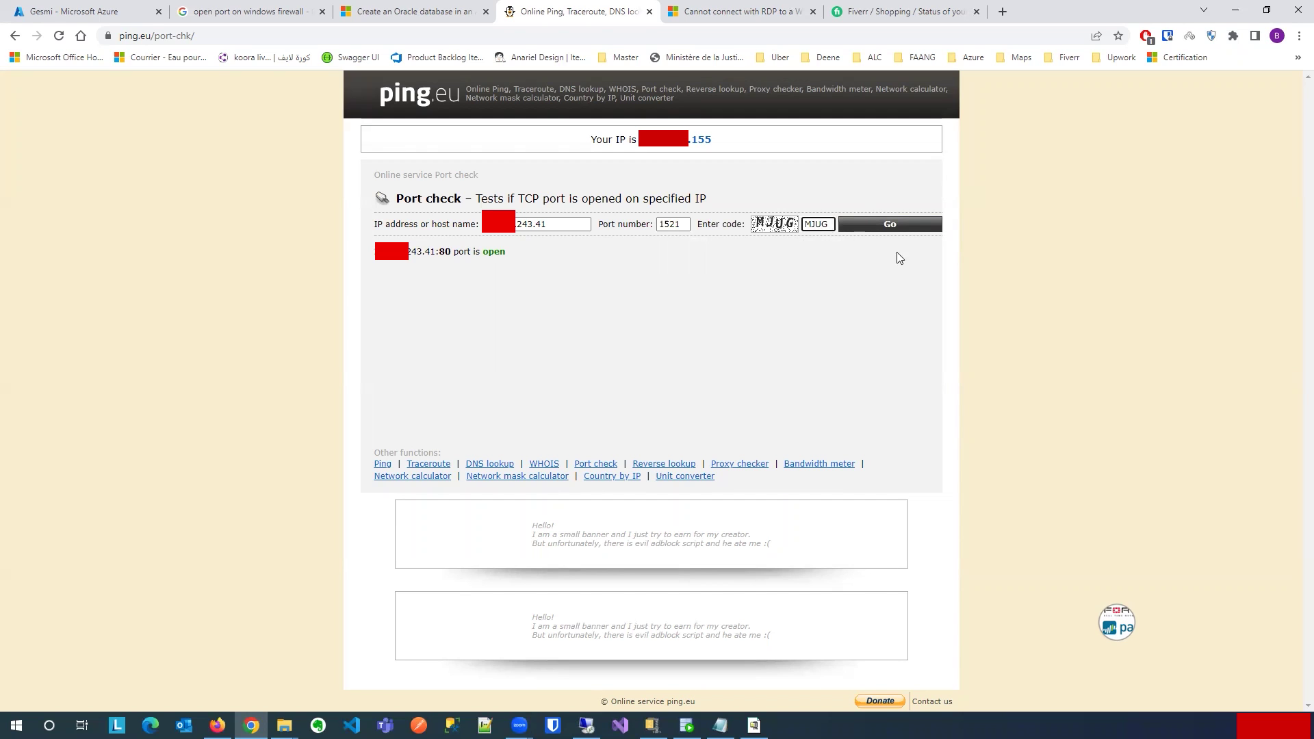
left_click(891, 224)
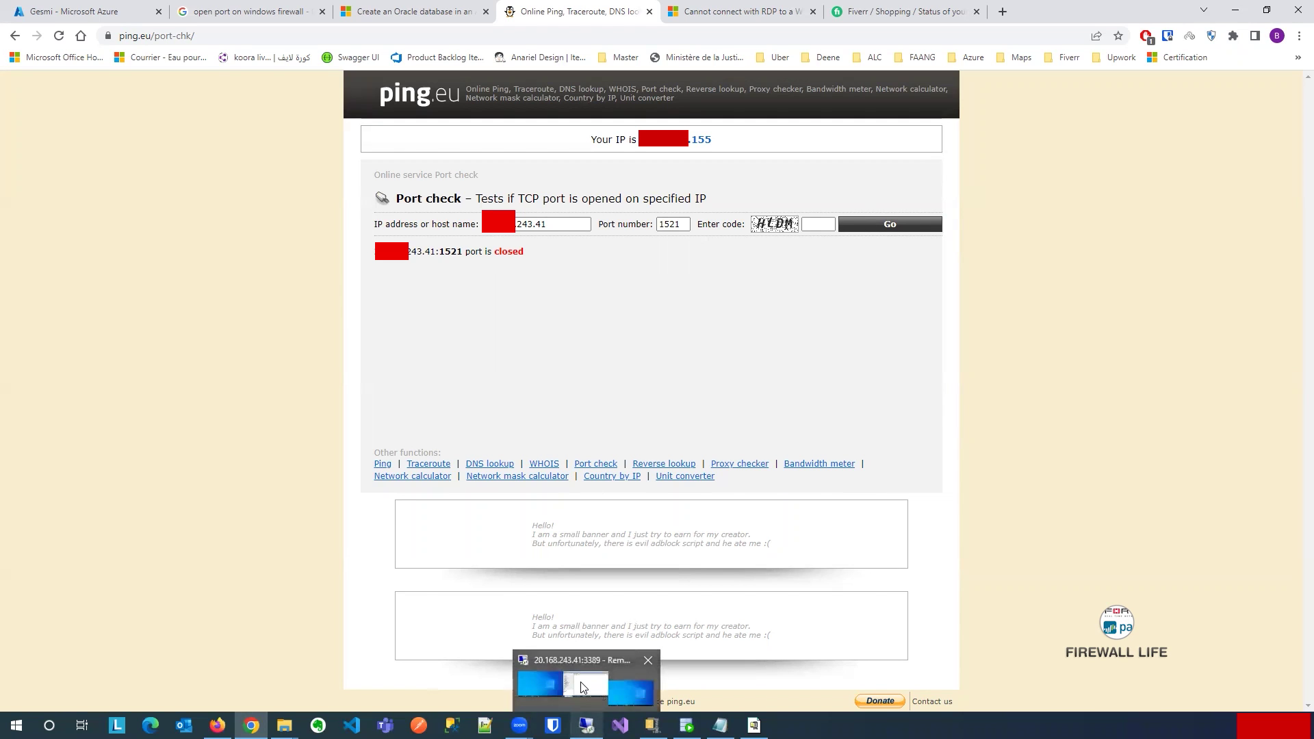
Step: In the remote VM session, dismiss the MMC error and cancel the AllowOraclePort rule properties
left_click(587, 725)
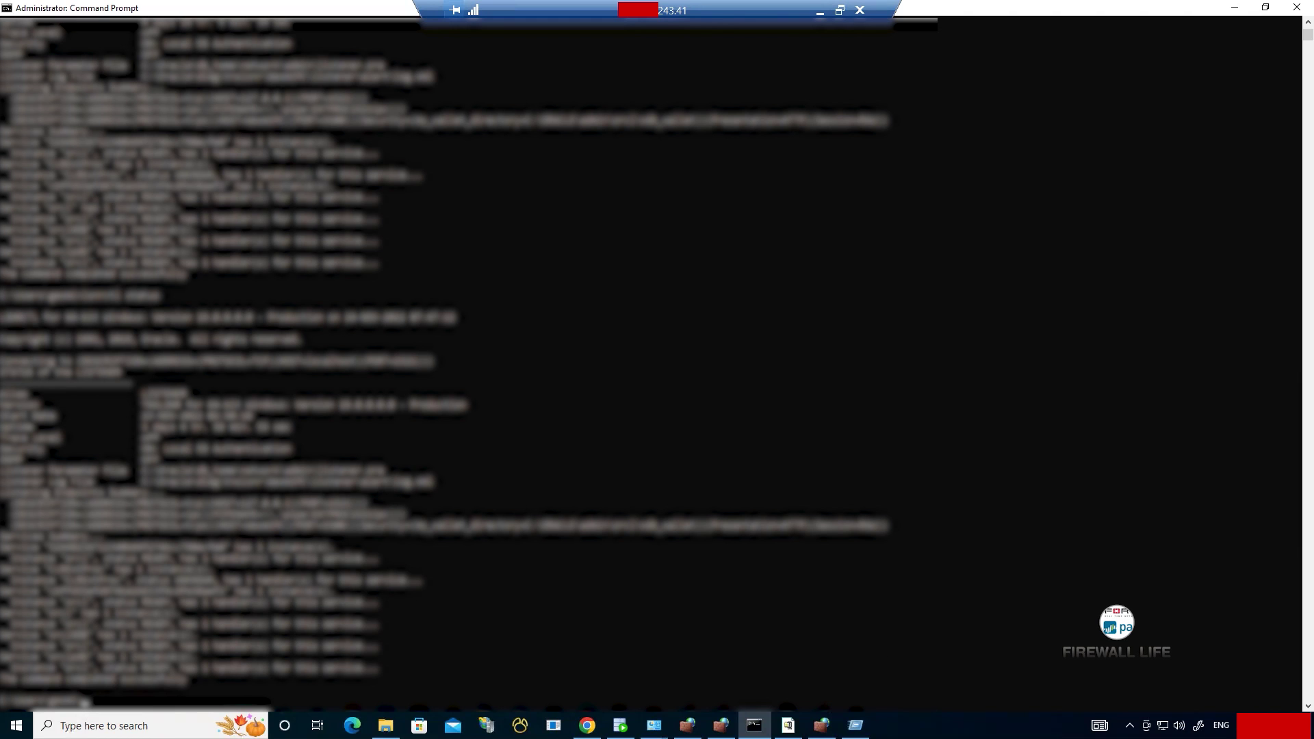
left_click(822, 725)
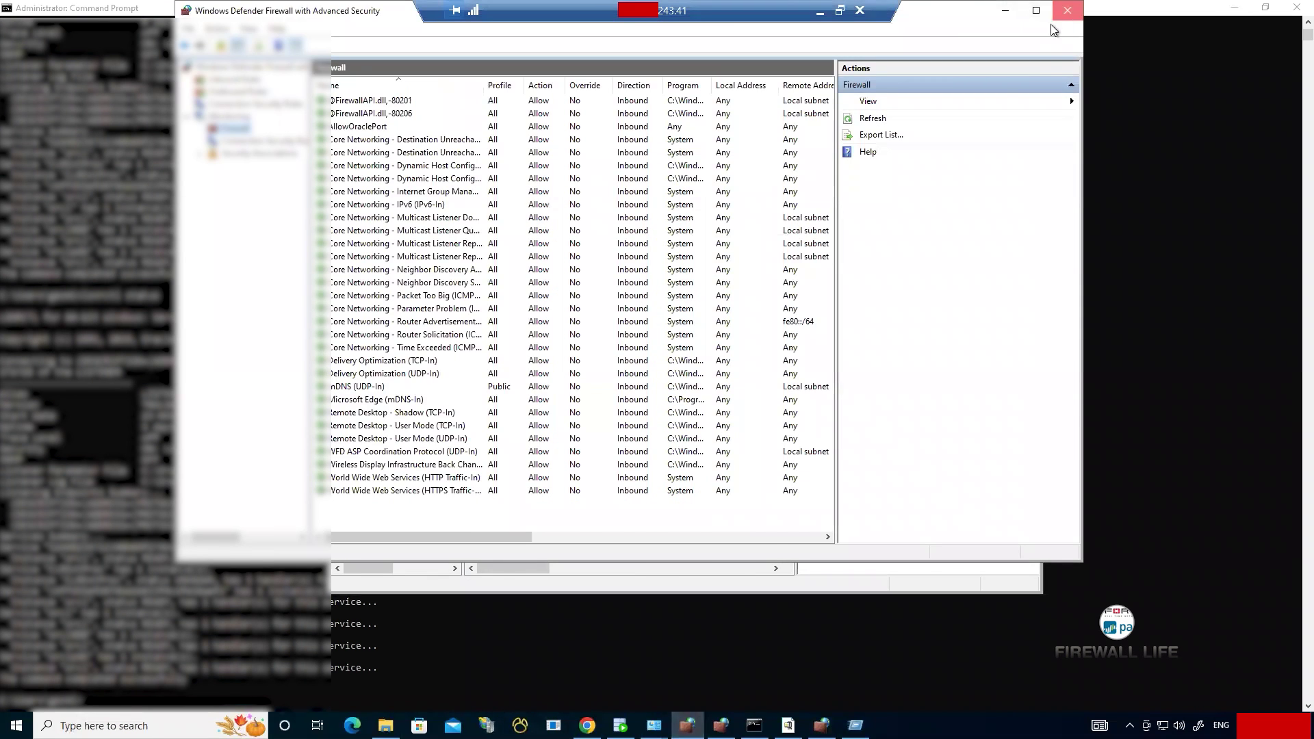
left_click(1036, 9)
left_click(1026, 69)
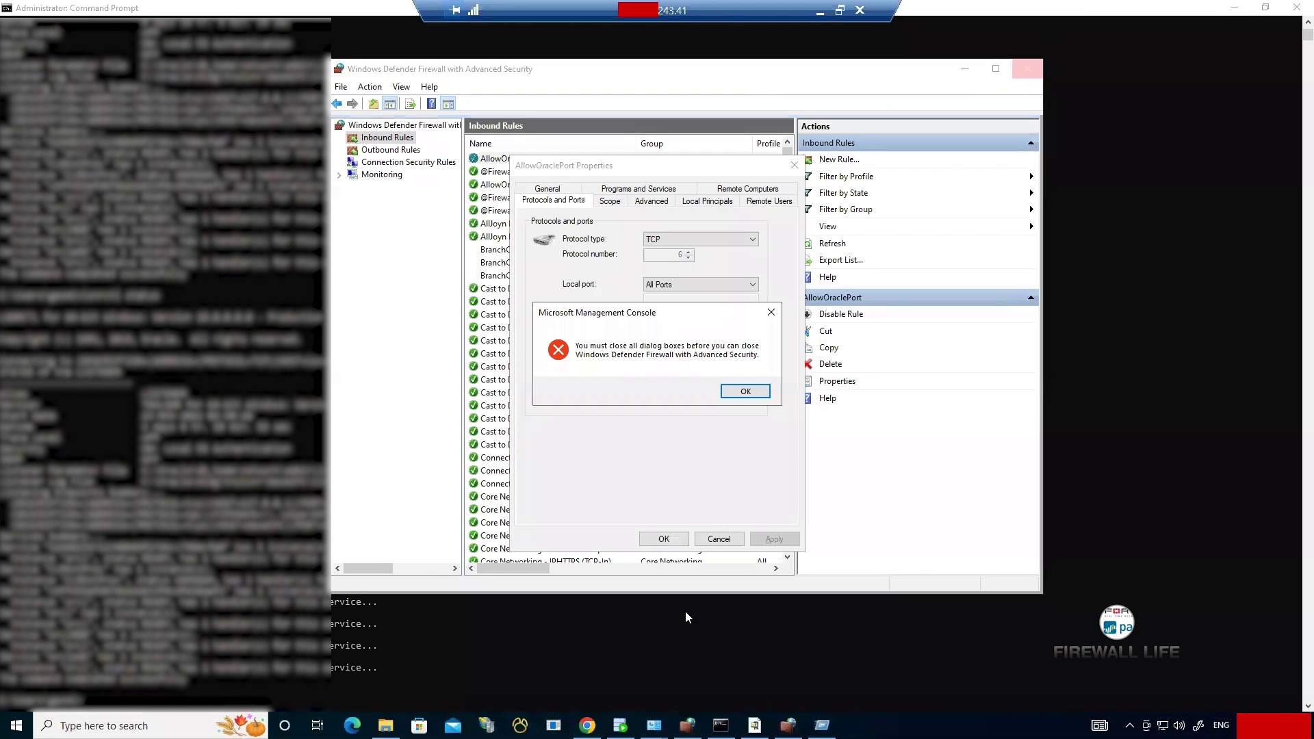
left_click(744, 393)
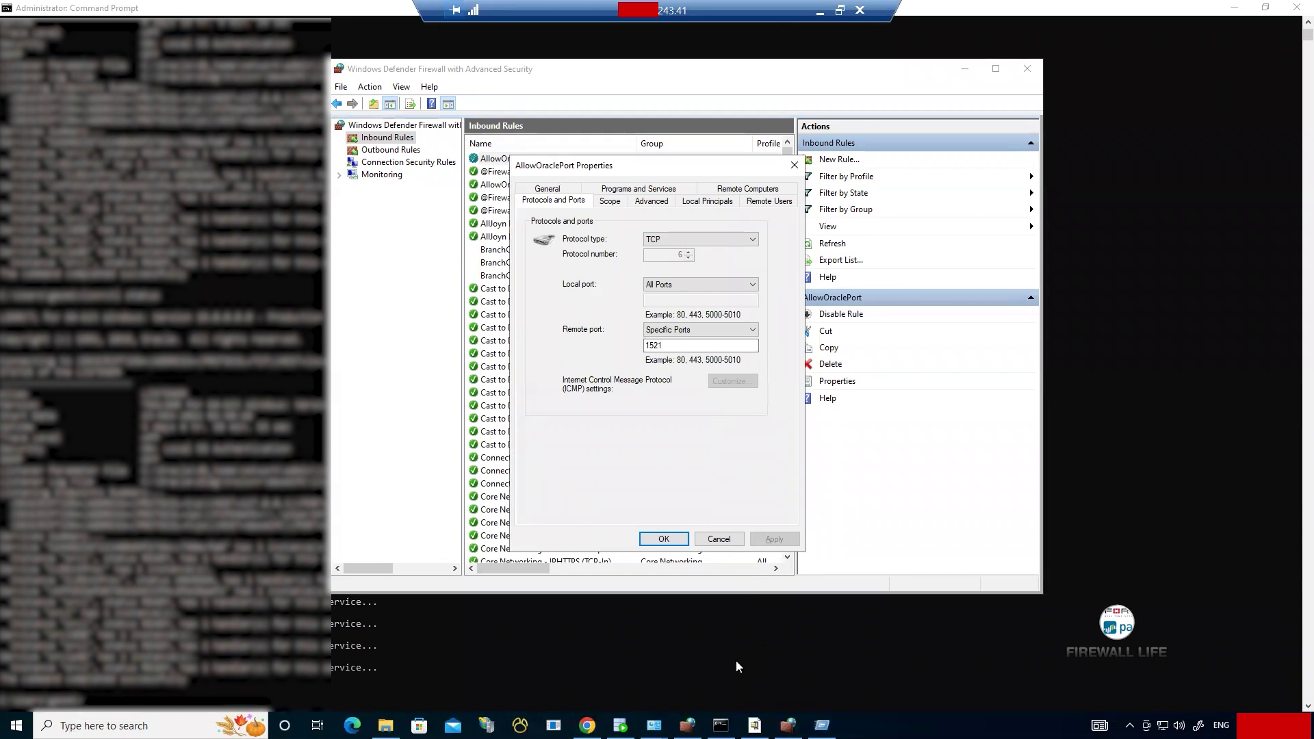
left_click(719, 539)
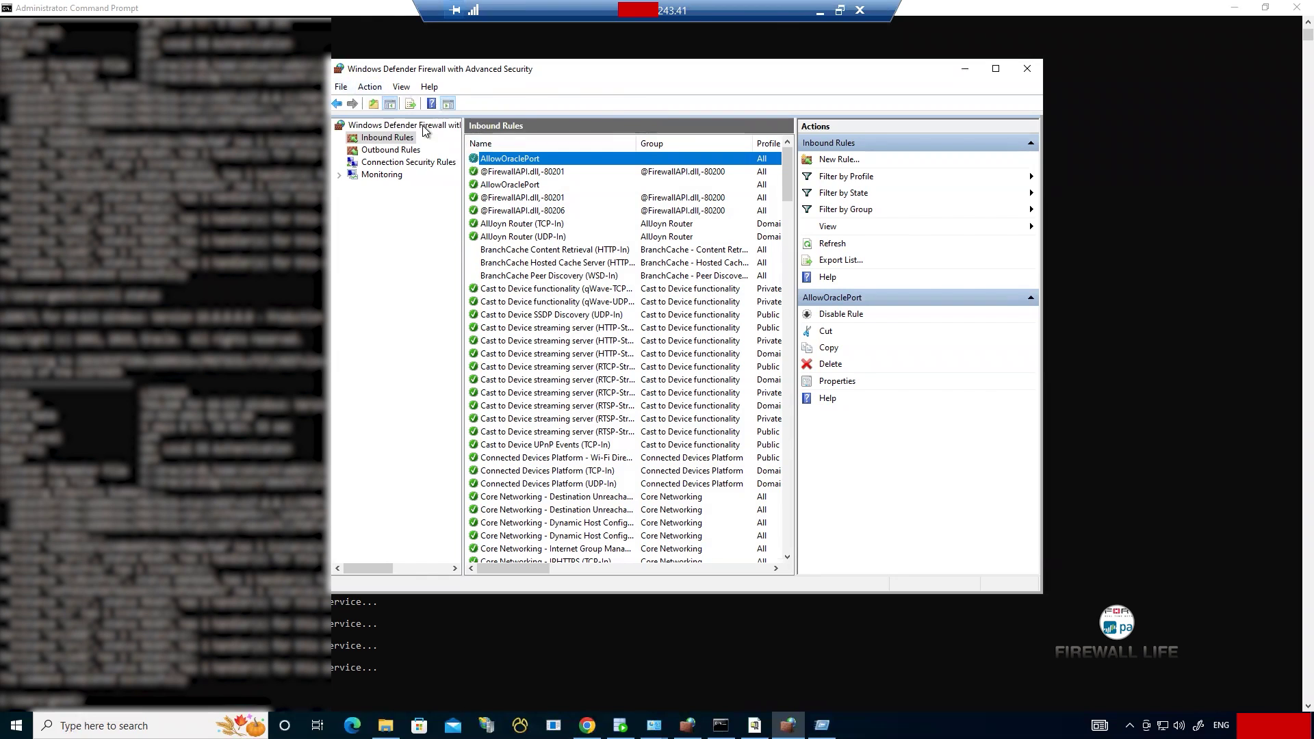
Step: Set Firewall state to Off on the Domain, Private and Public profiles, apply, and maximize the window
left_click(422, 127)
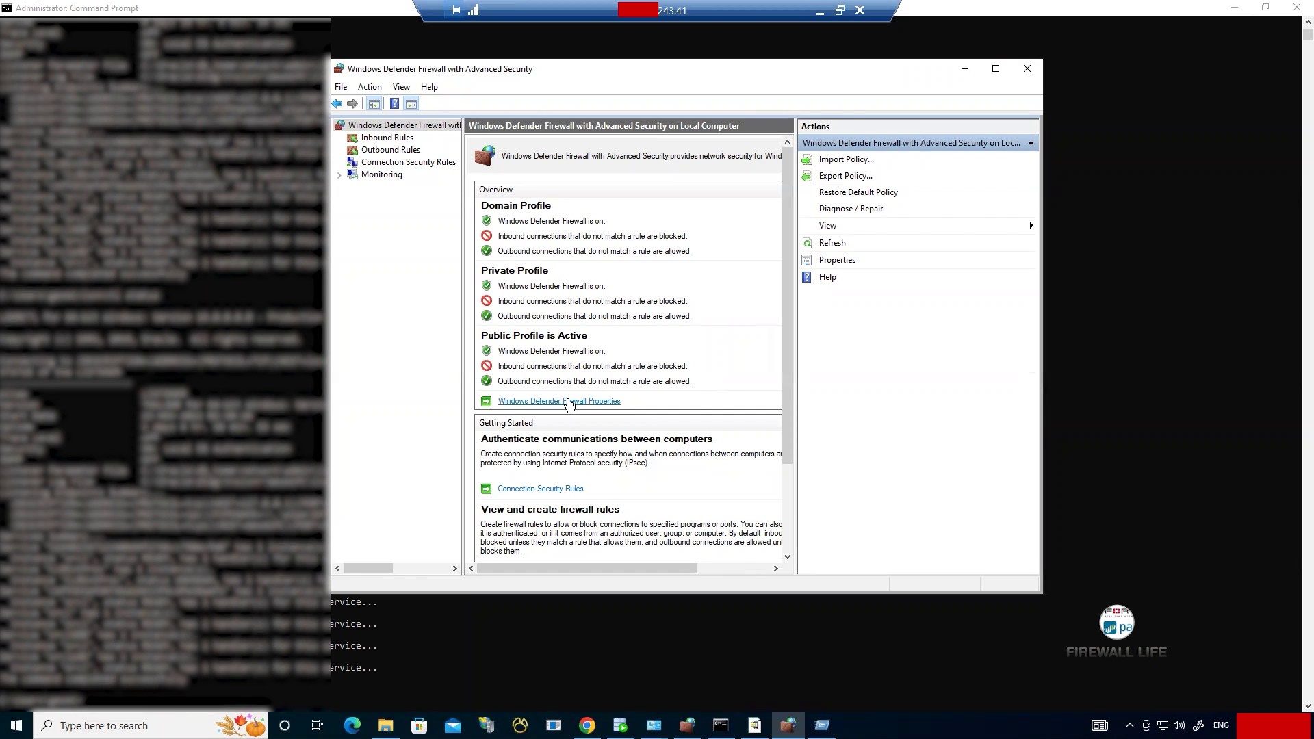
left_click(569, 403)
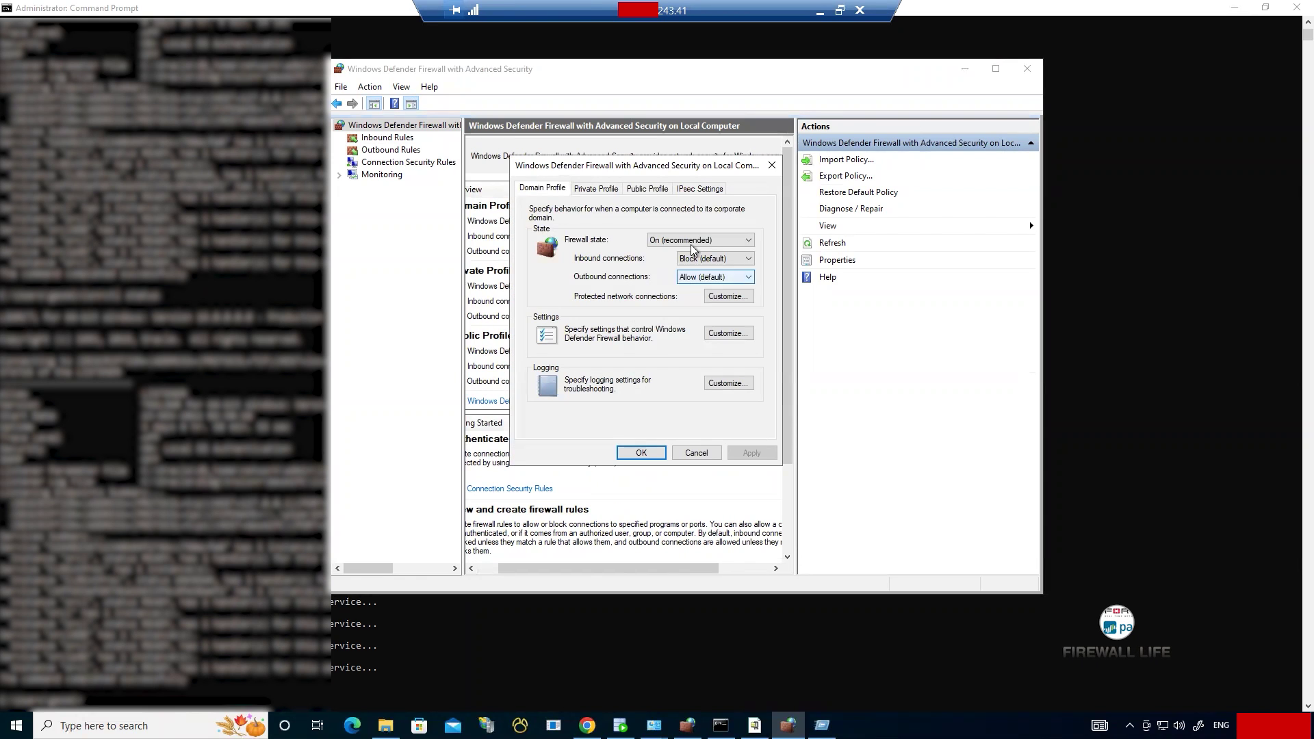
left_click(655, 242)
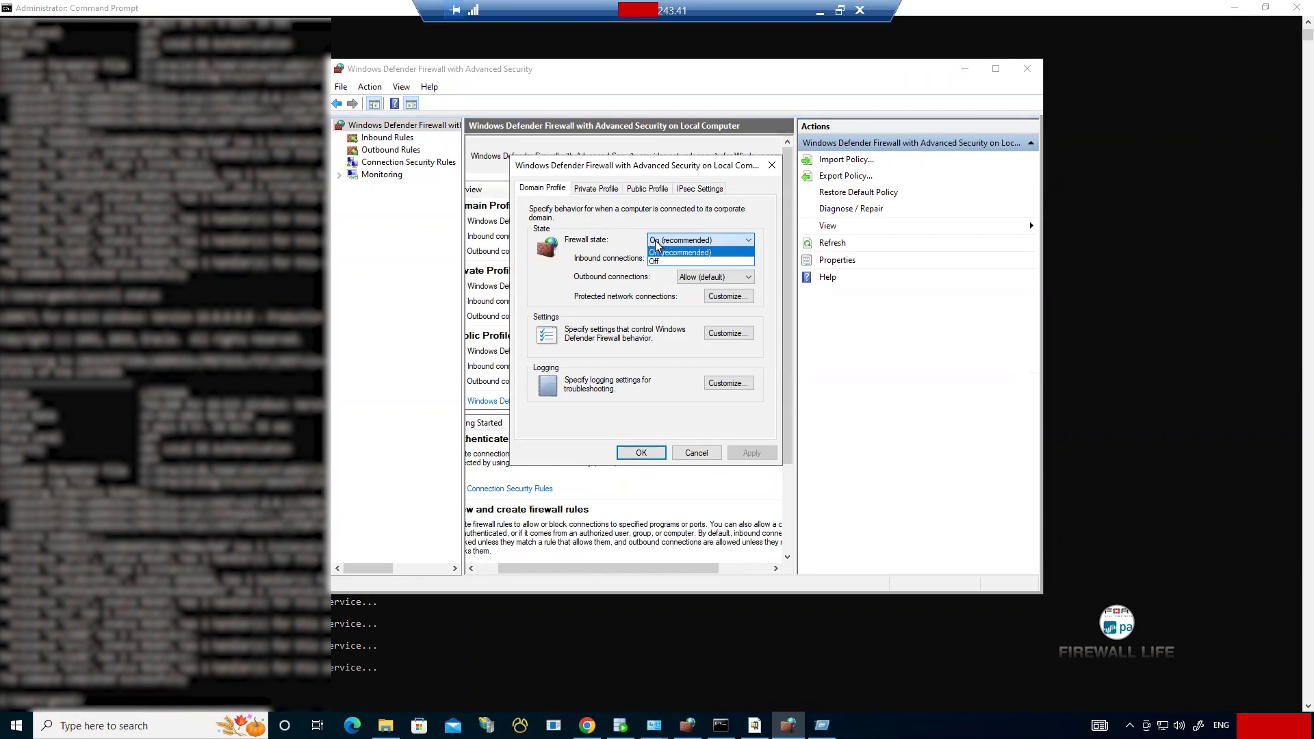
left_click(661, 263)
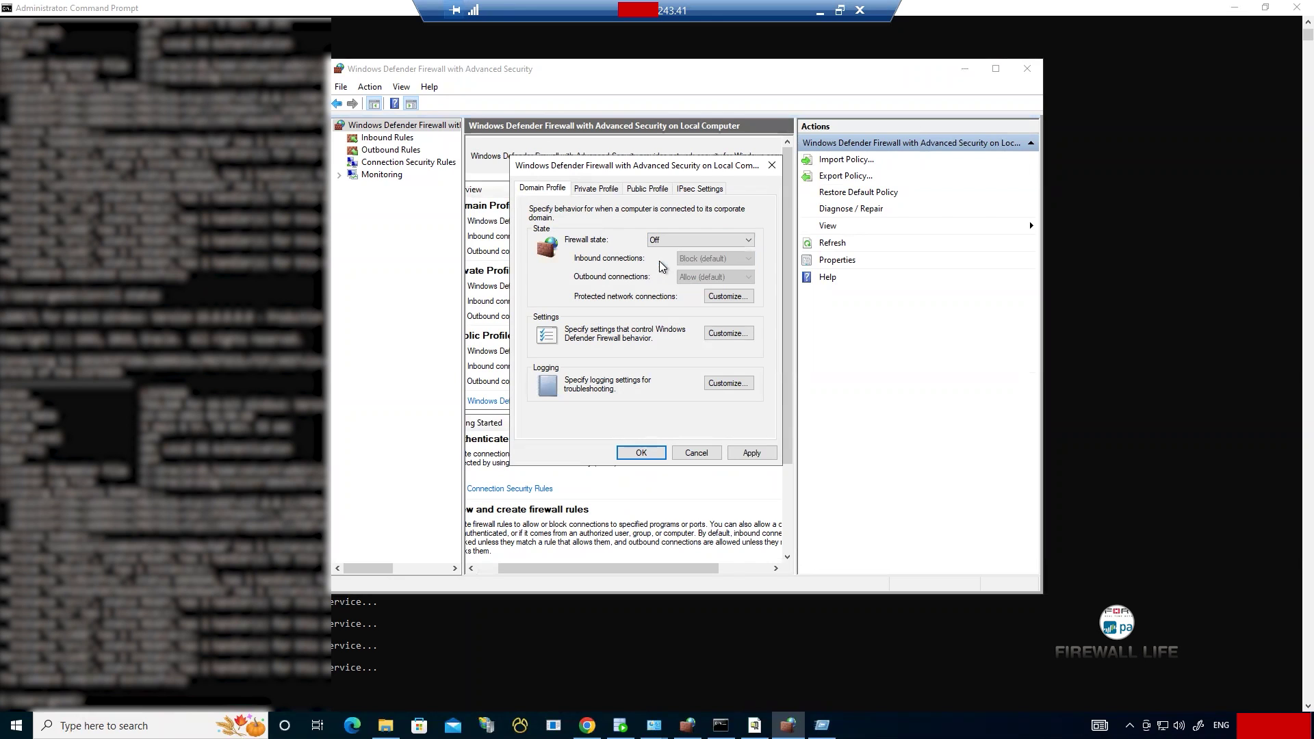
left_click(595, 187)
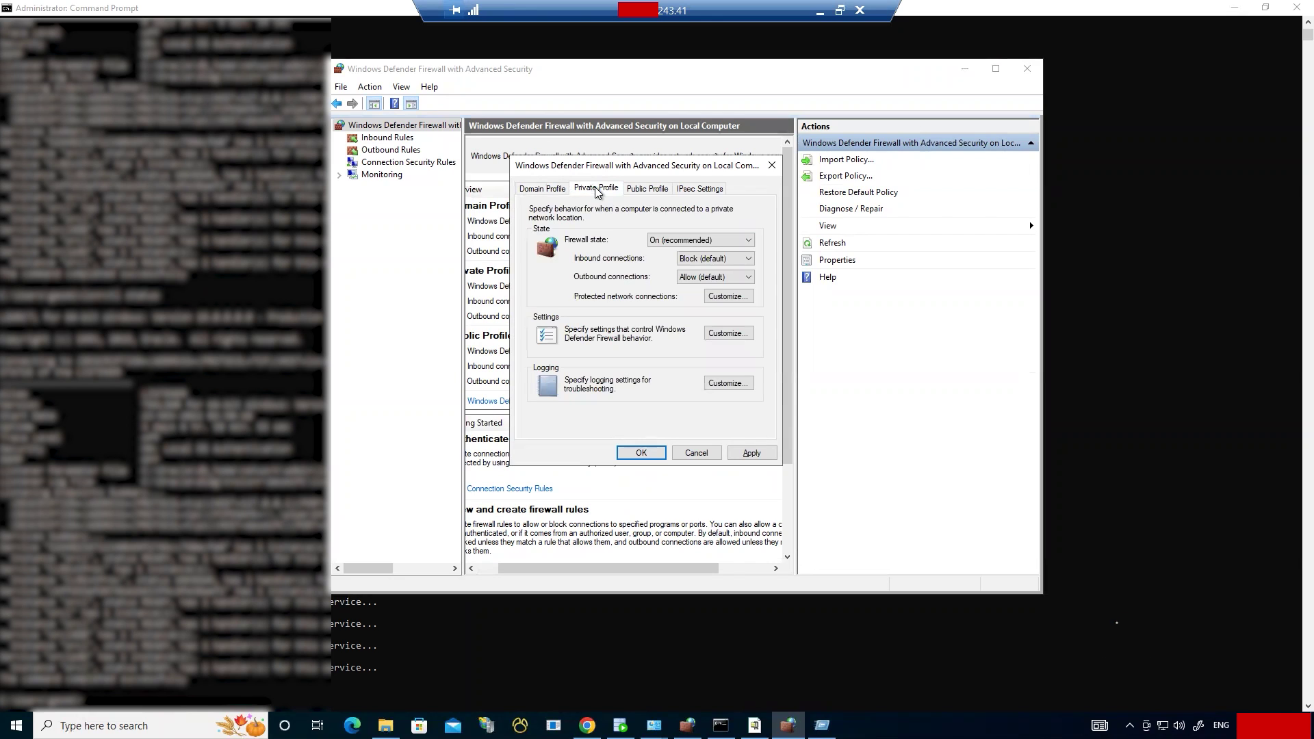
left_click(663, 240)
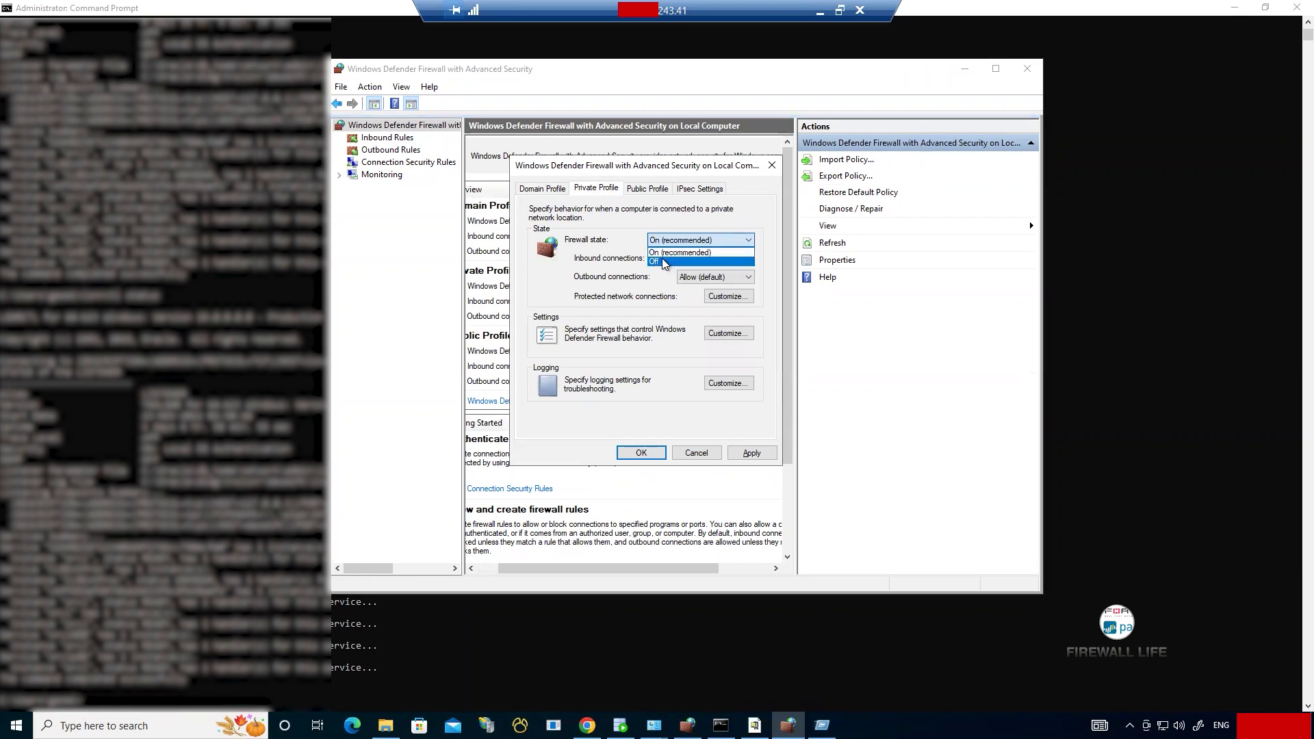
left_click(662, 261)
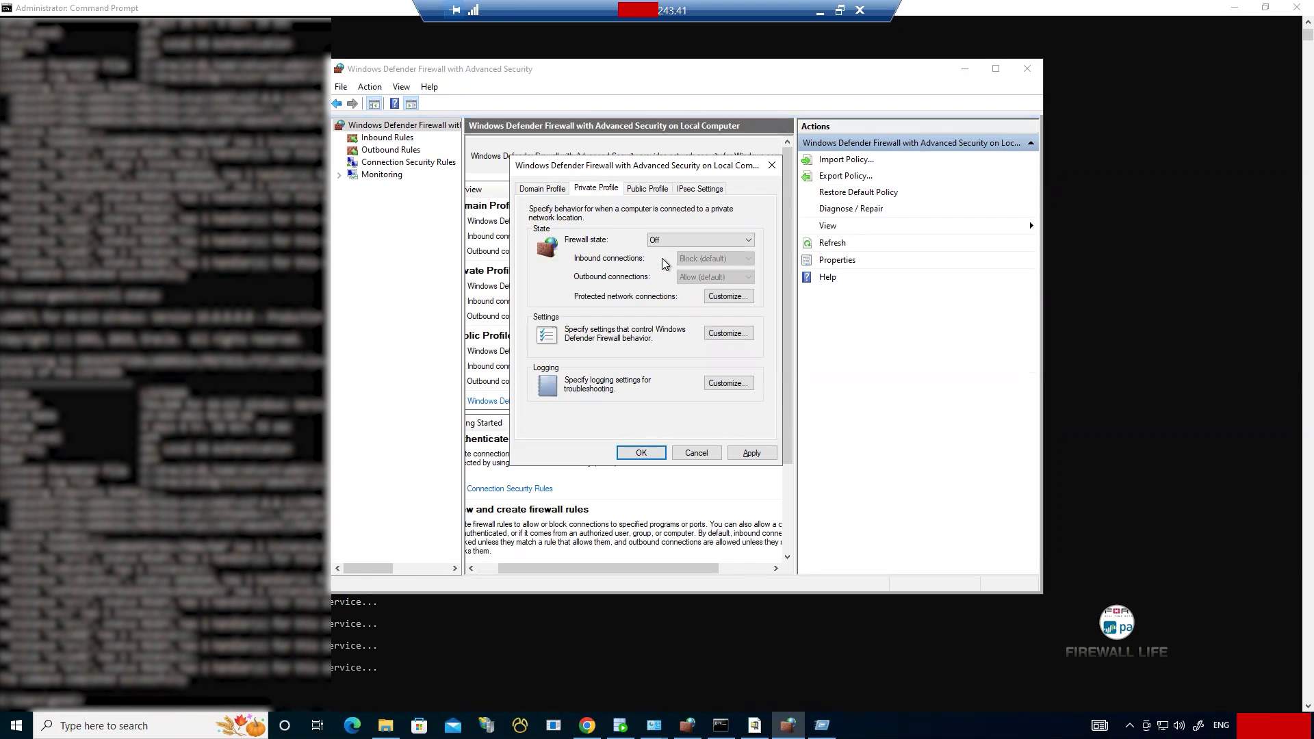
left_click(641, 188)
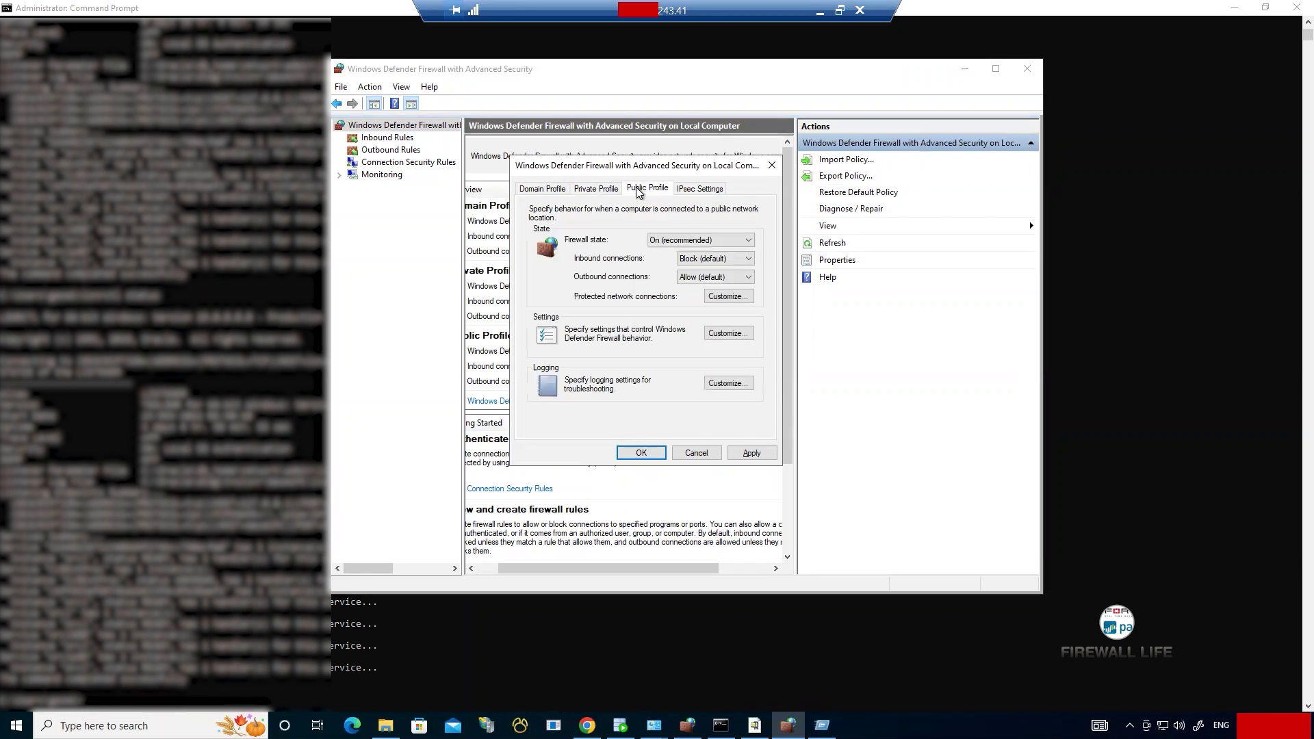
left_click(667, 241)
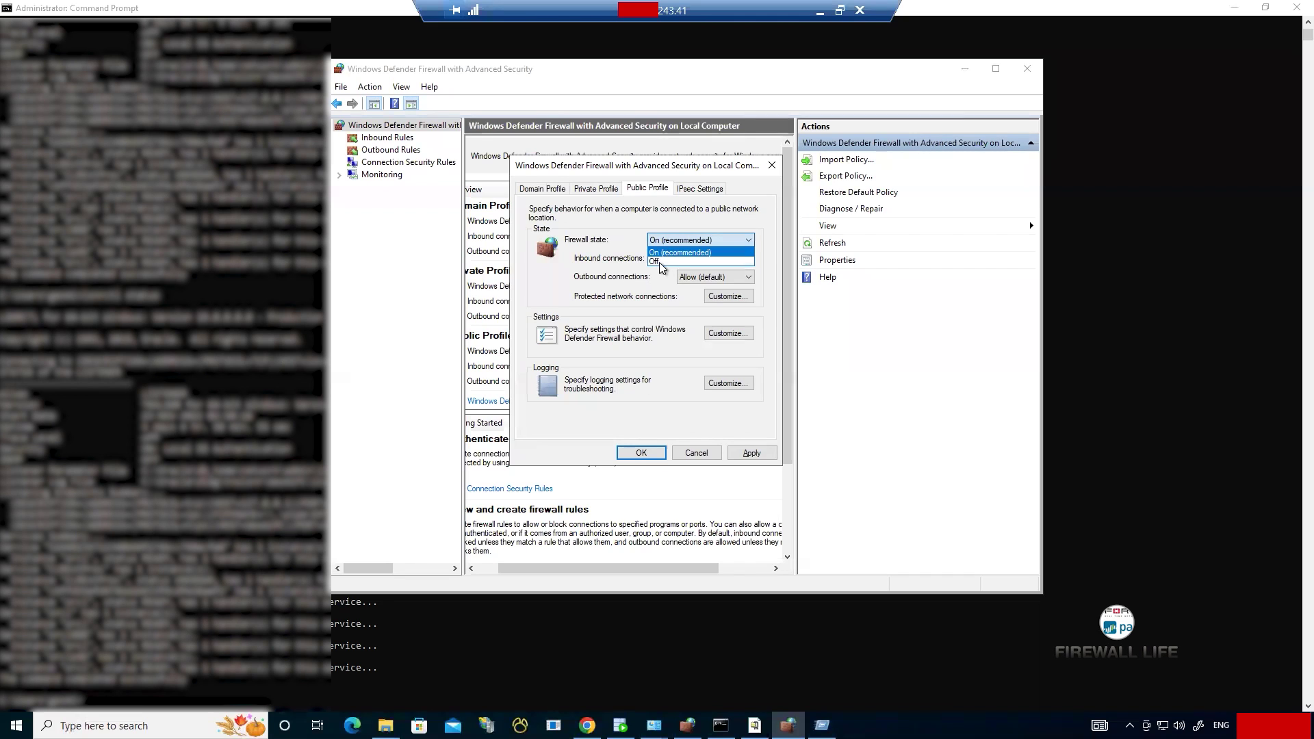
left_click(657, 261)
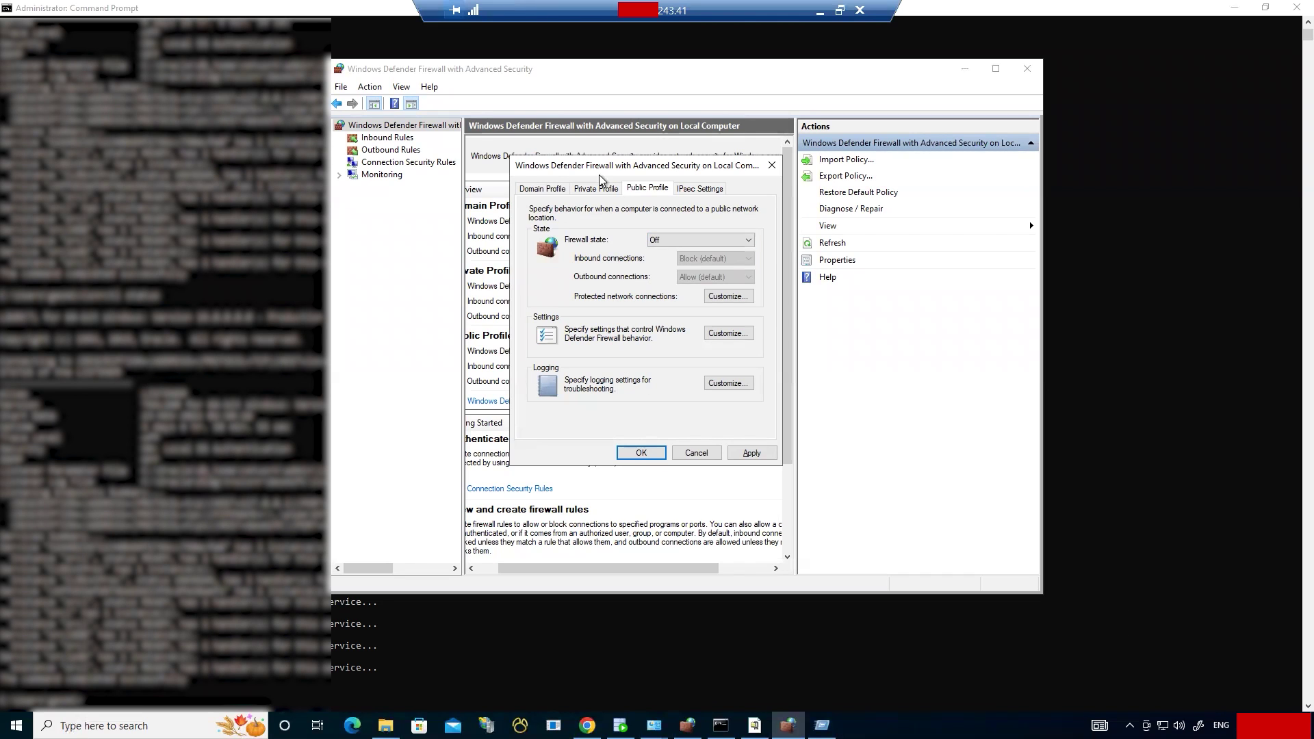
left_click(759, 453)
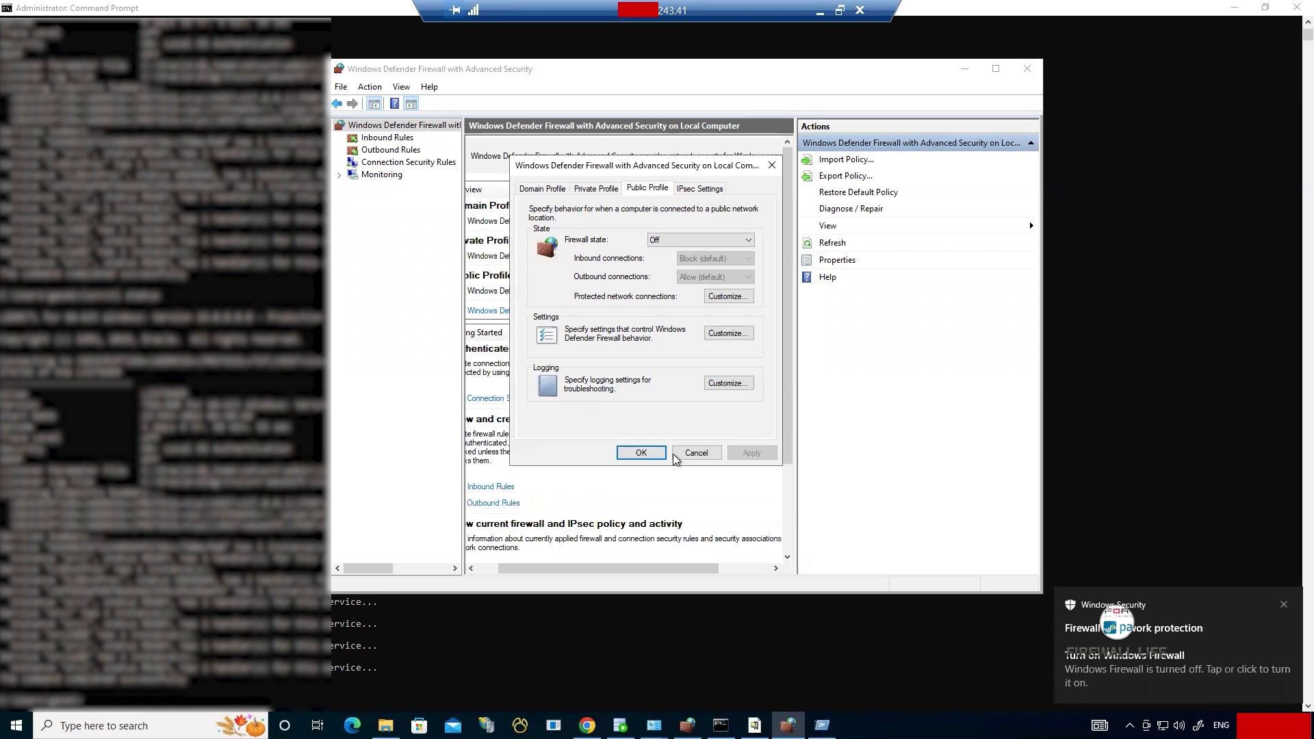
left_click(645, 455)
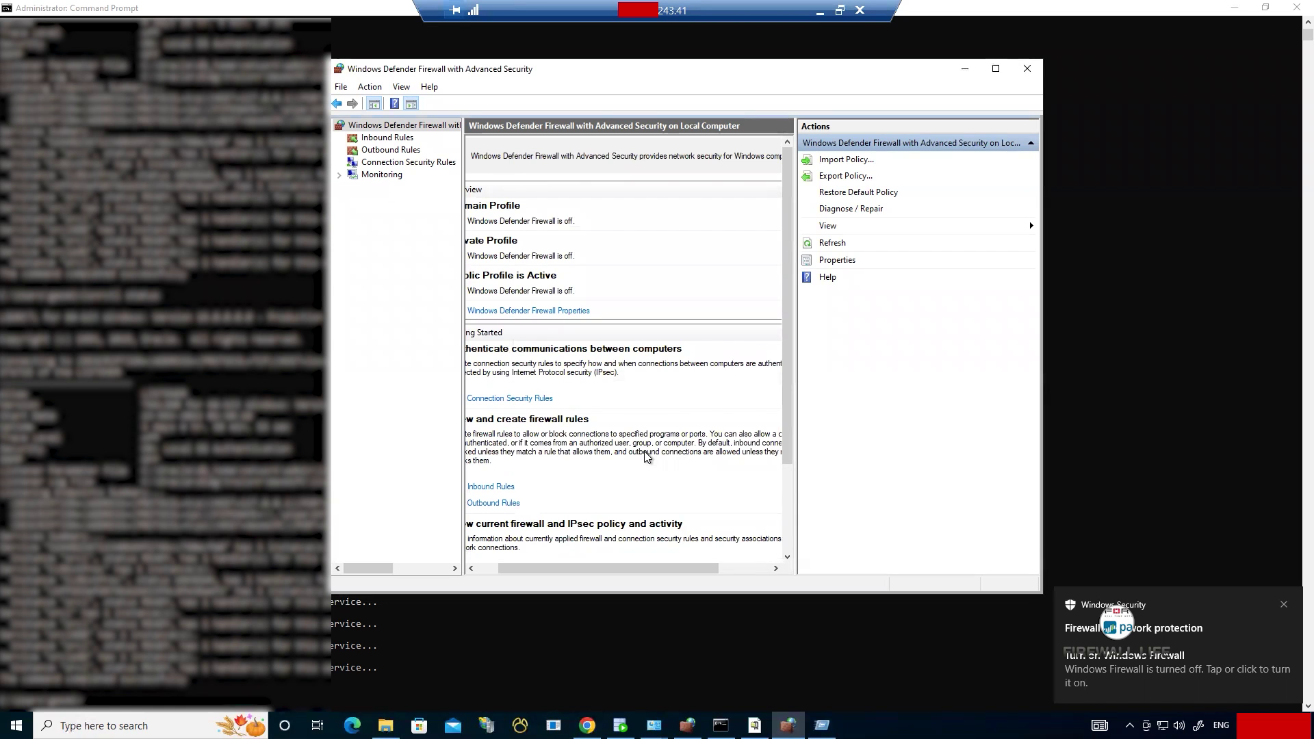
left_click(996, 69)
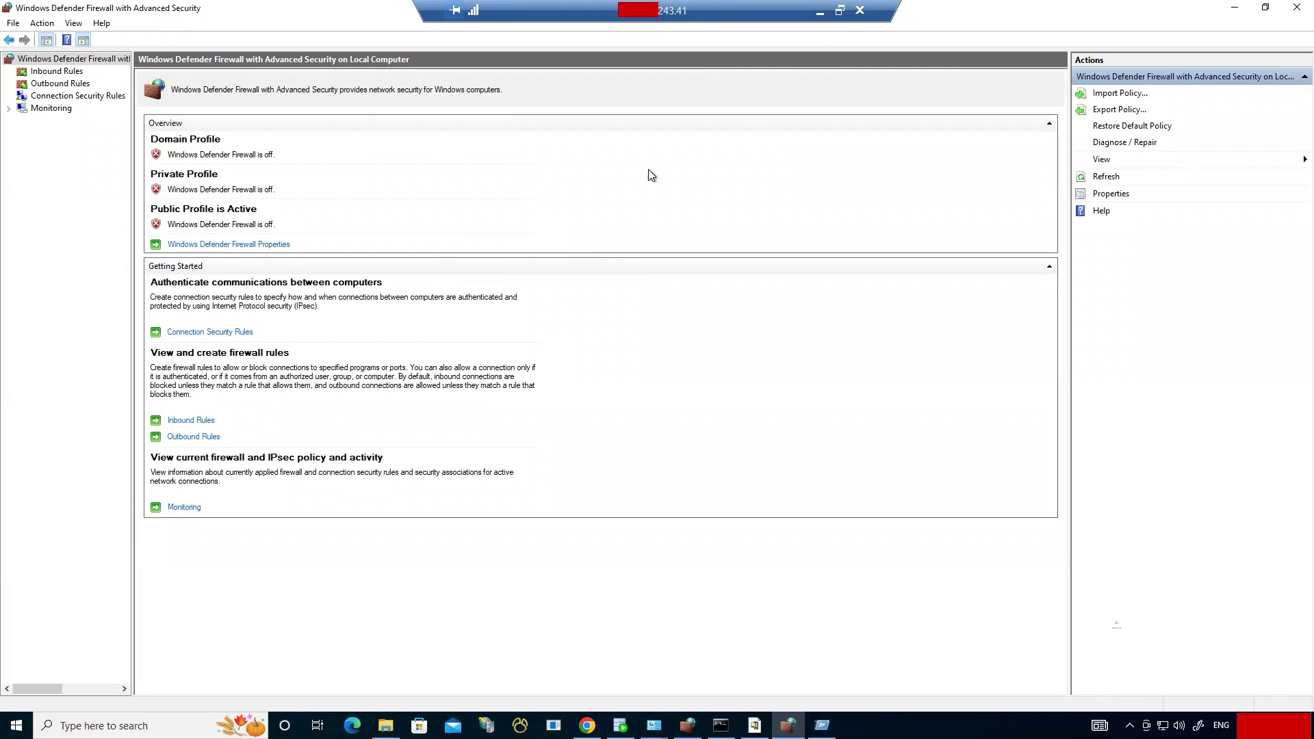
Step: Re-run the ping.eu port 1521 check with the firewall off; it still reports closed
left_click(820, 11)
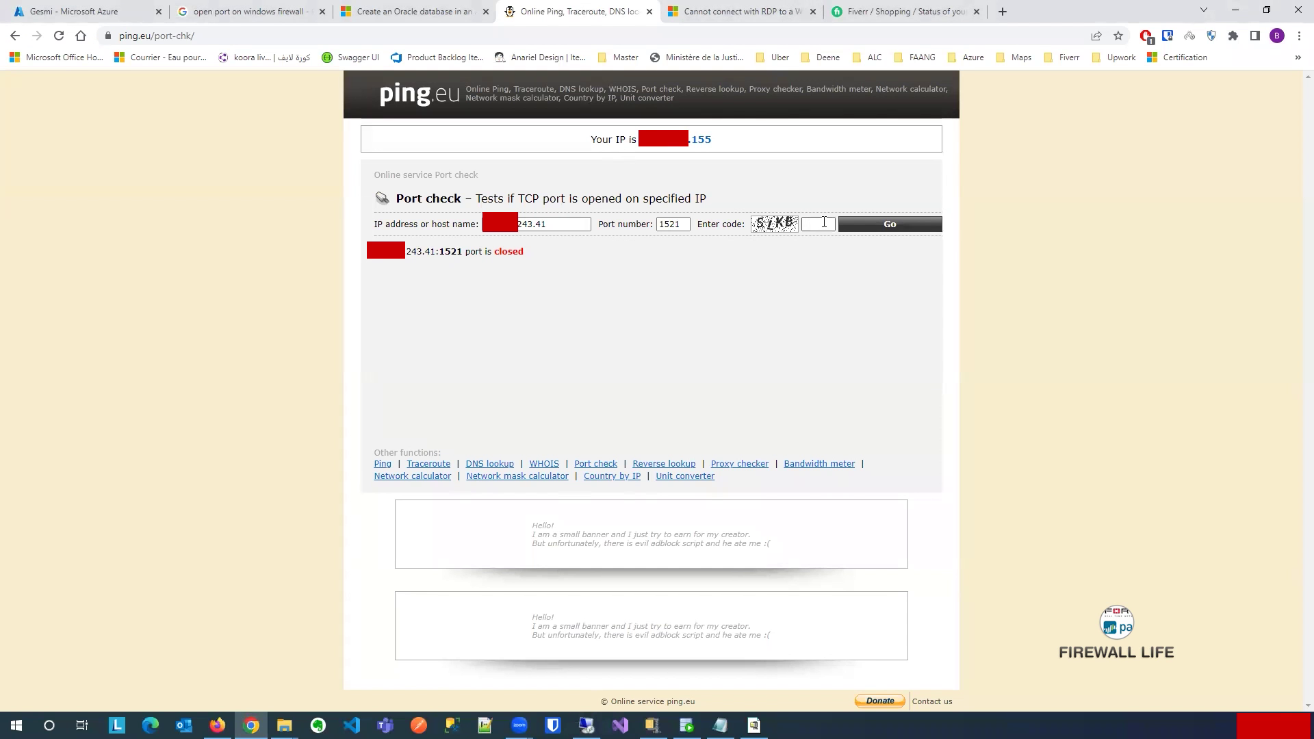
left_click(825, 223)
type("SLKB")
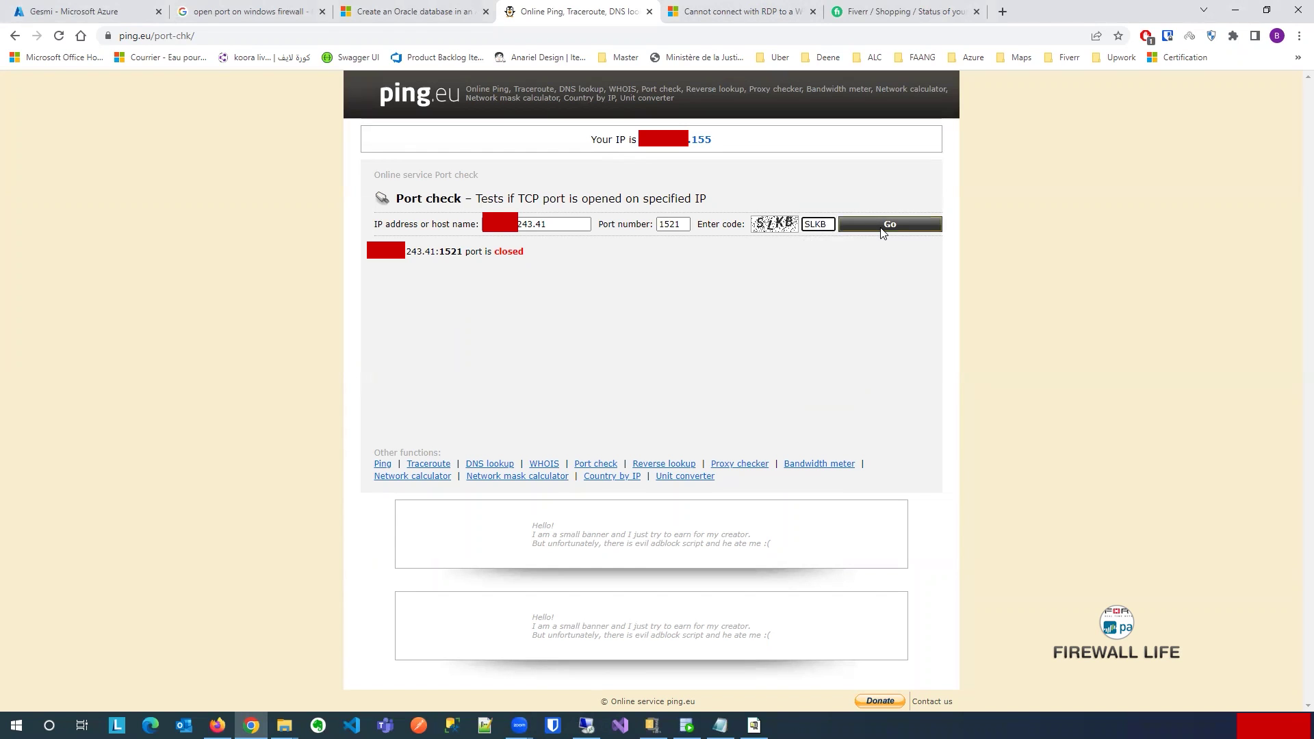
left_click(880, 228)
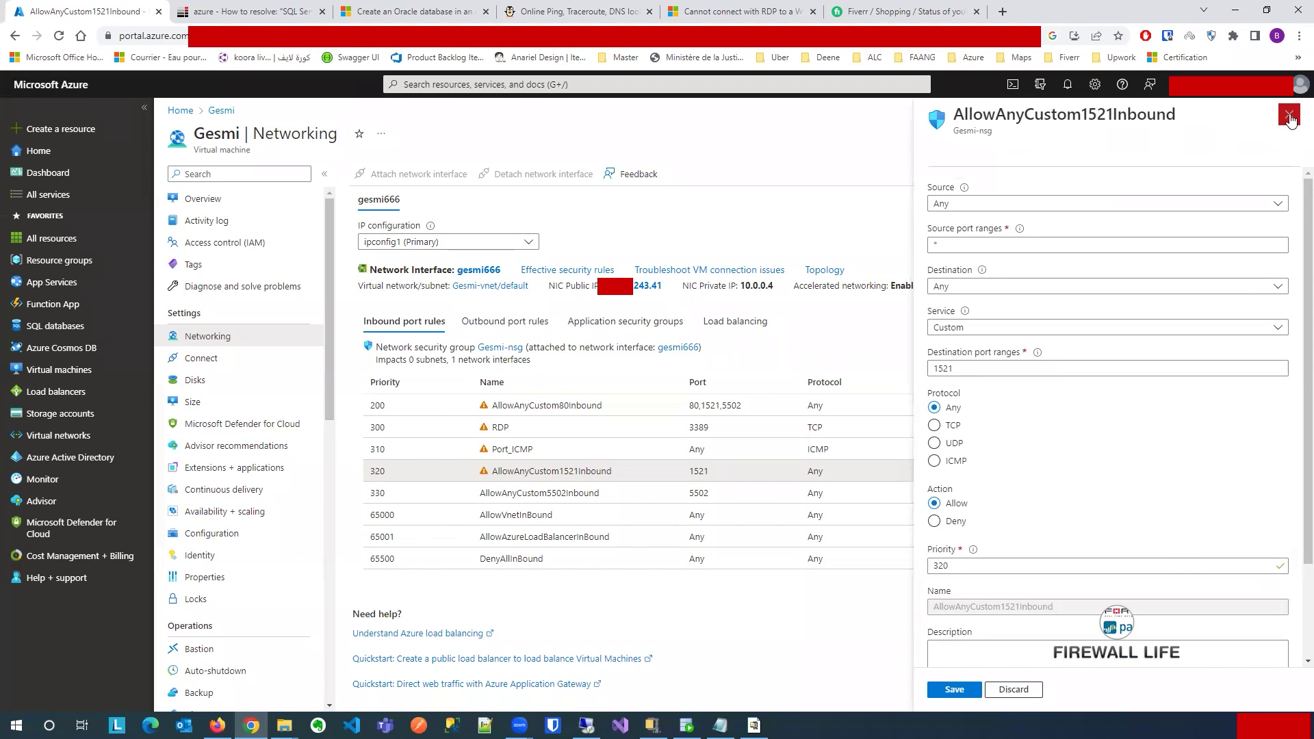
Step: Close the AllowAnyCustom1521Inbound rule panel and switch to the Stack Overflow port 1521 thread
left_click(1290, 117)
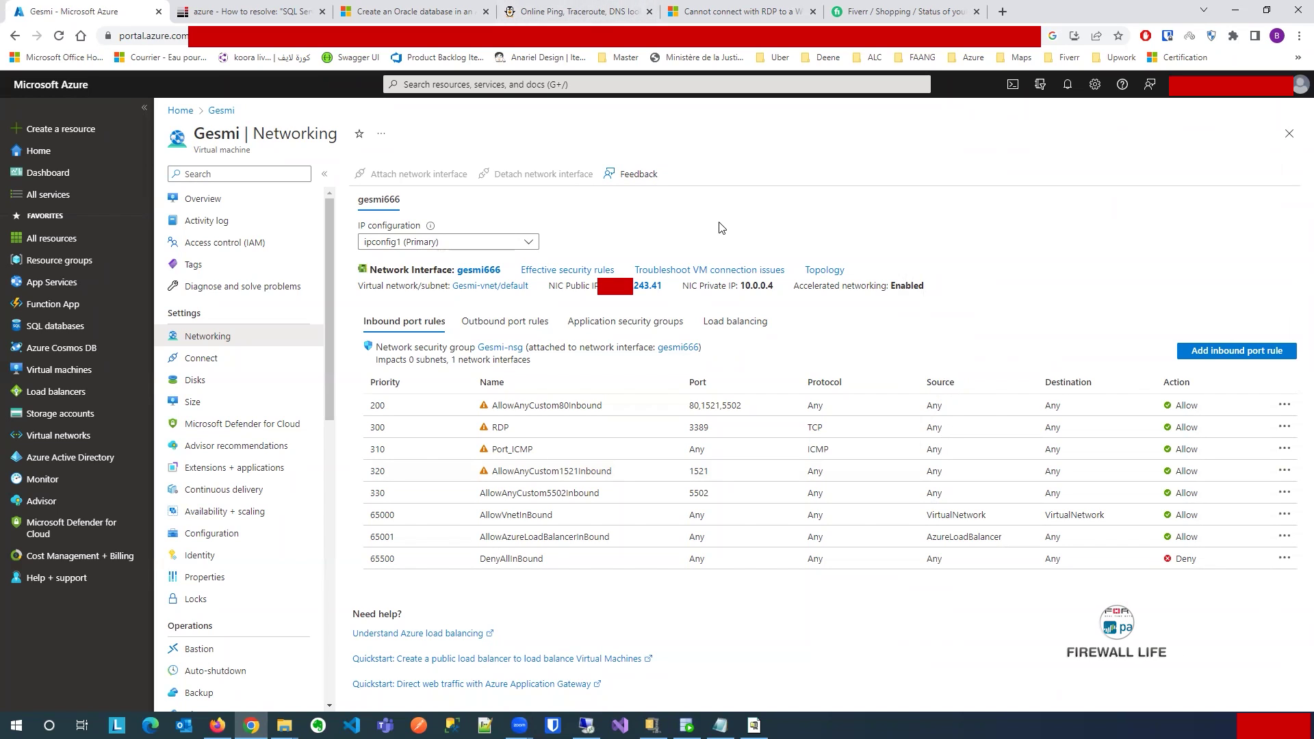
key("ctrl+Tab")
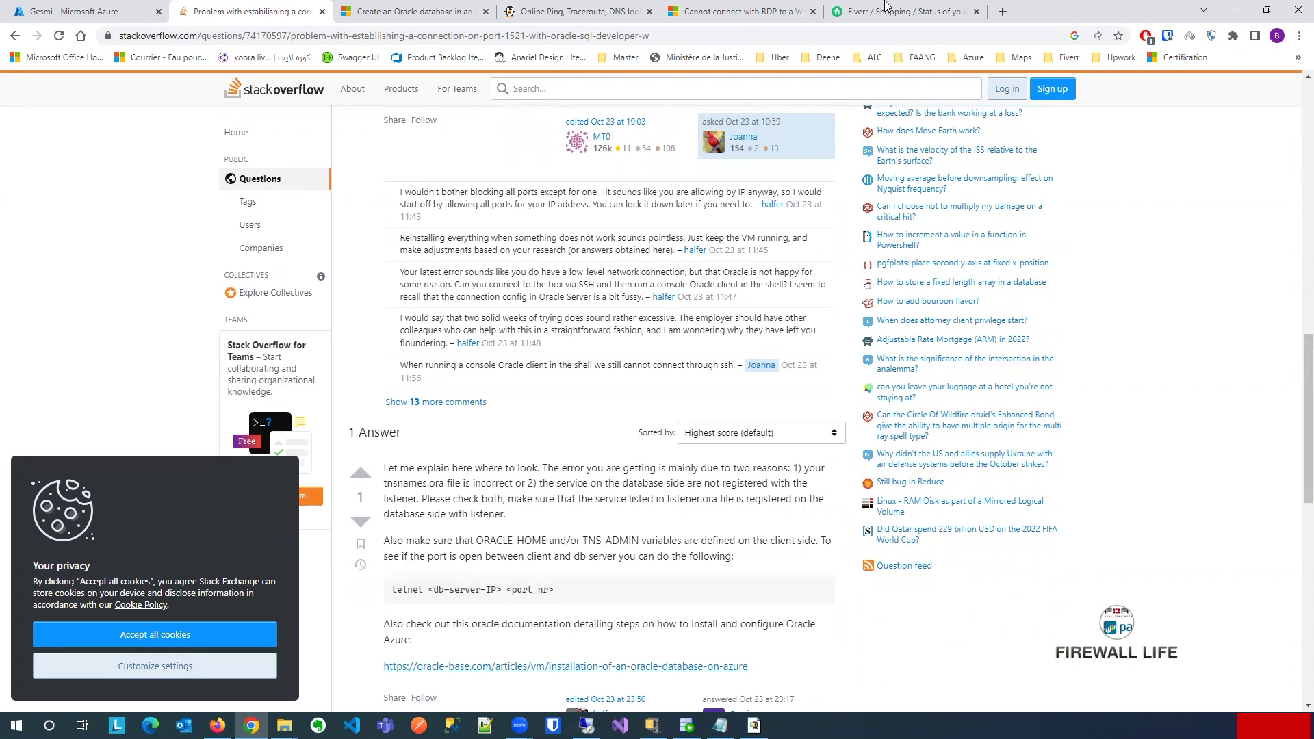
Step: Search Google for 'download wireshark' and open the wireshark.org Download page
left_click(1003, 12)
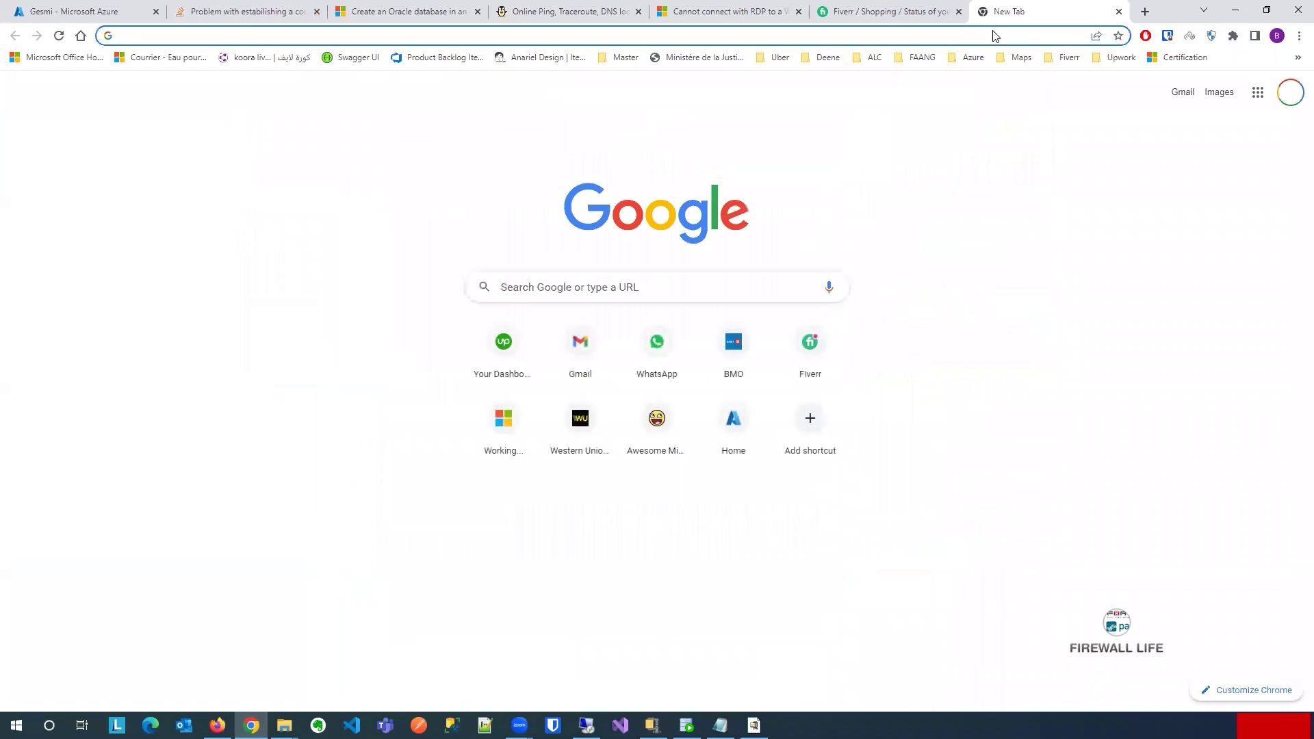
type("dow")
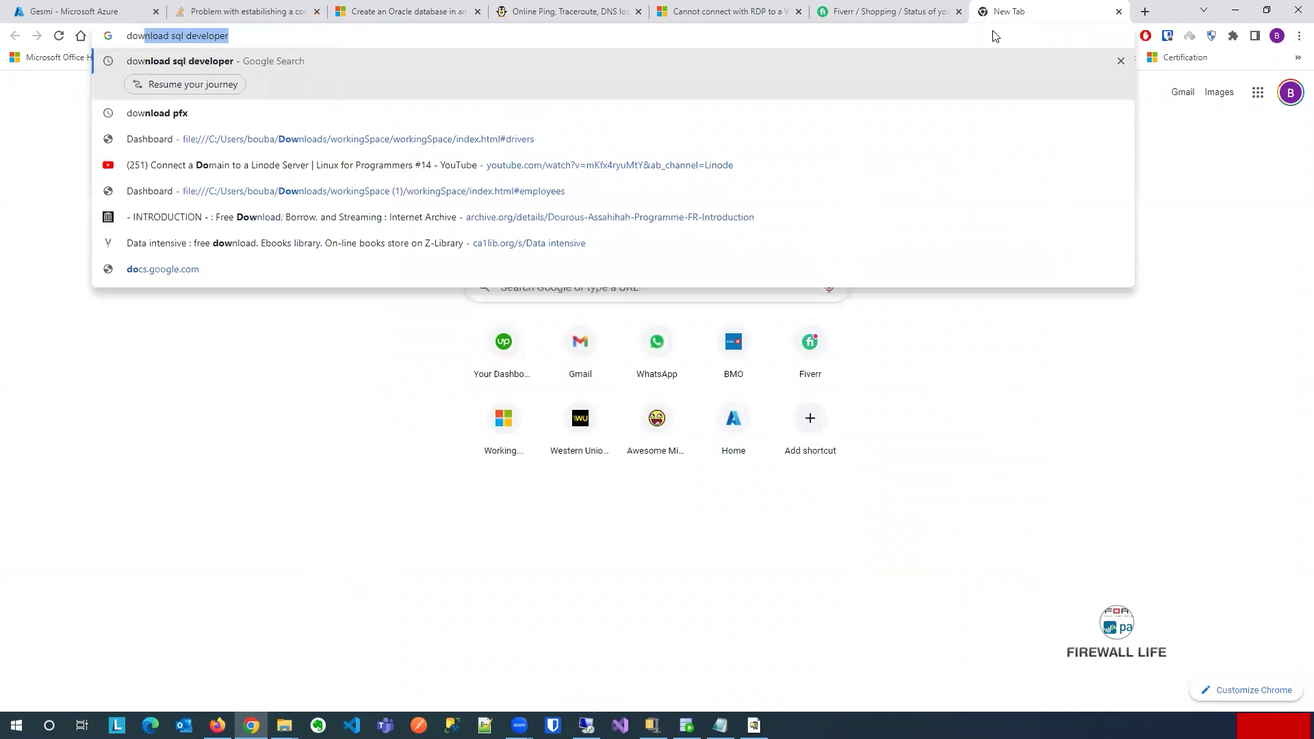
type("nload withre")
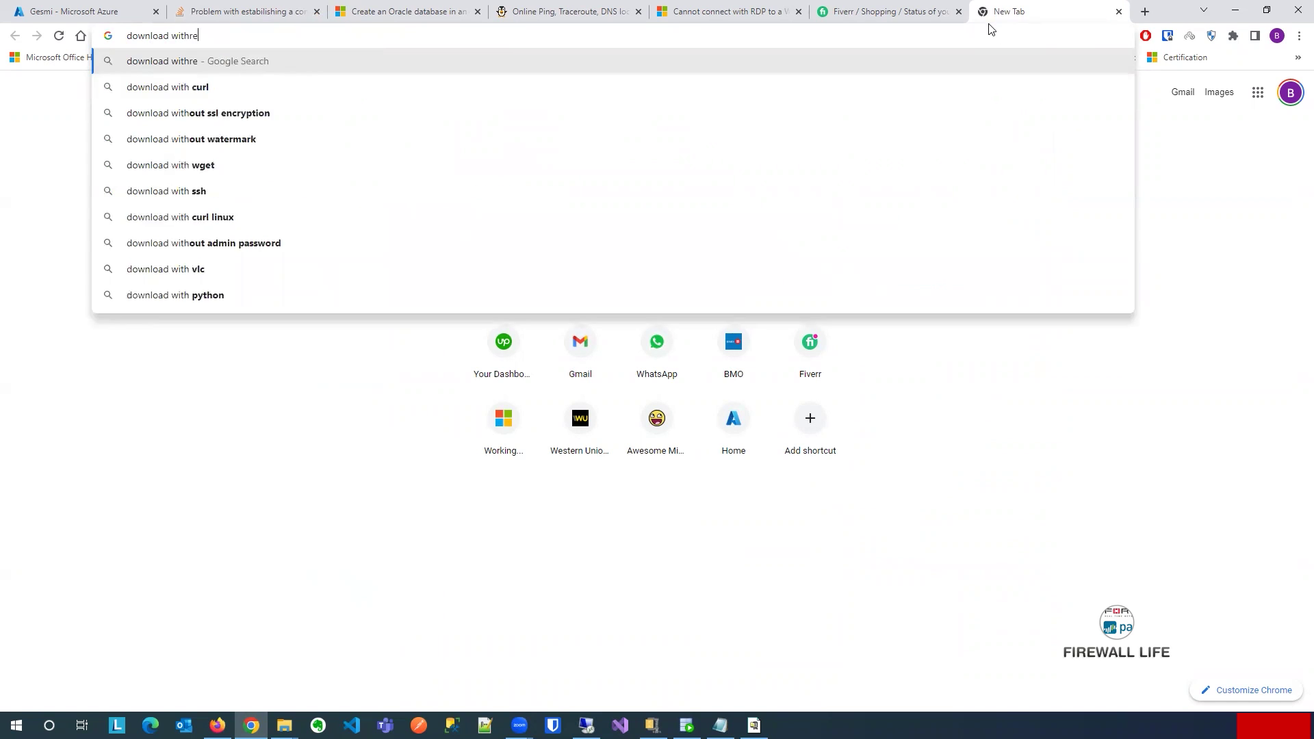
key("BackSpace")
key("BackSpace")
key("BackSpace")
key("BackSpace")
type("resh")
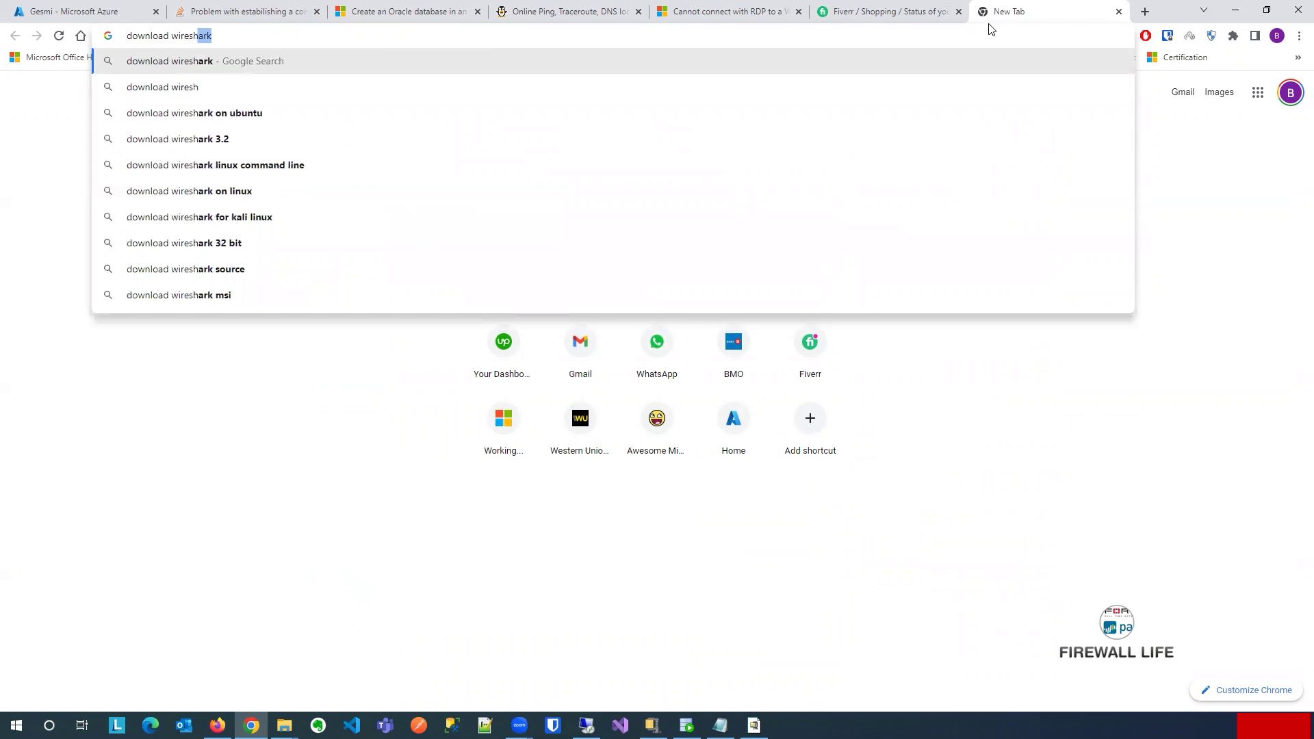
key("Return")
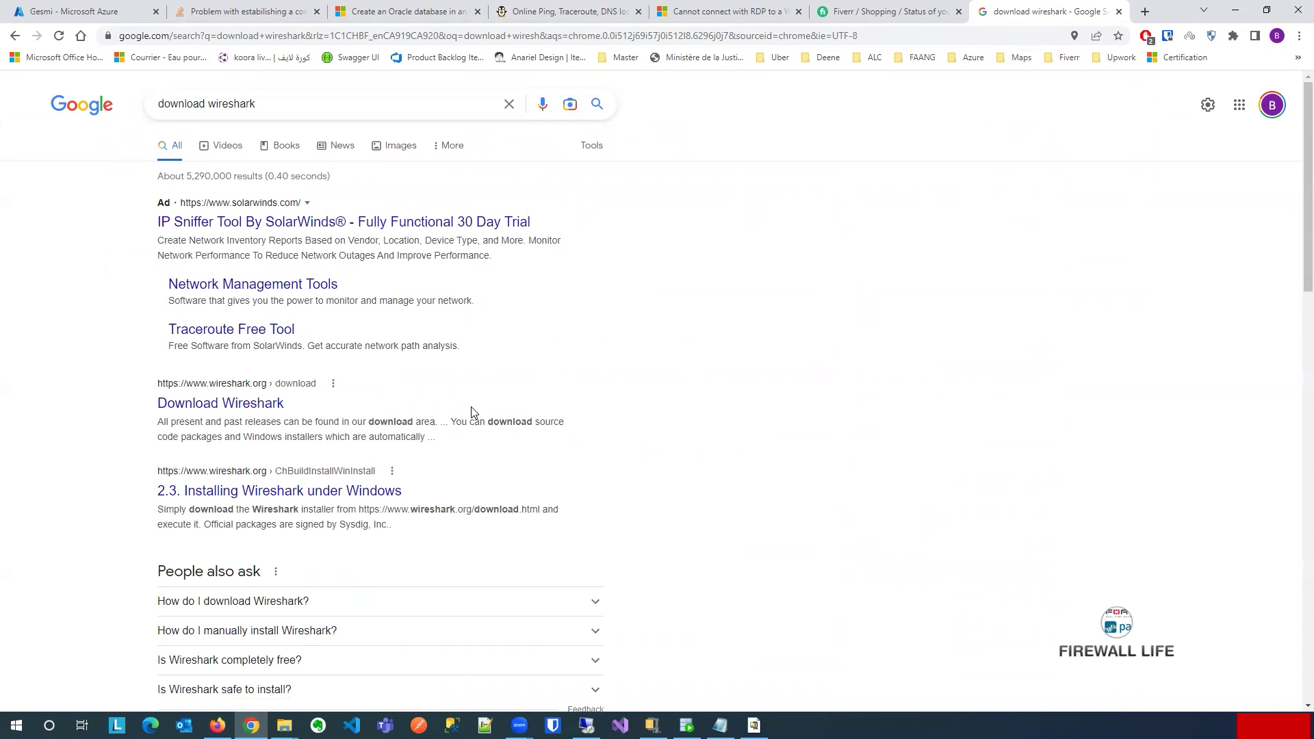
scroll(470, 411, "down", 2)
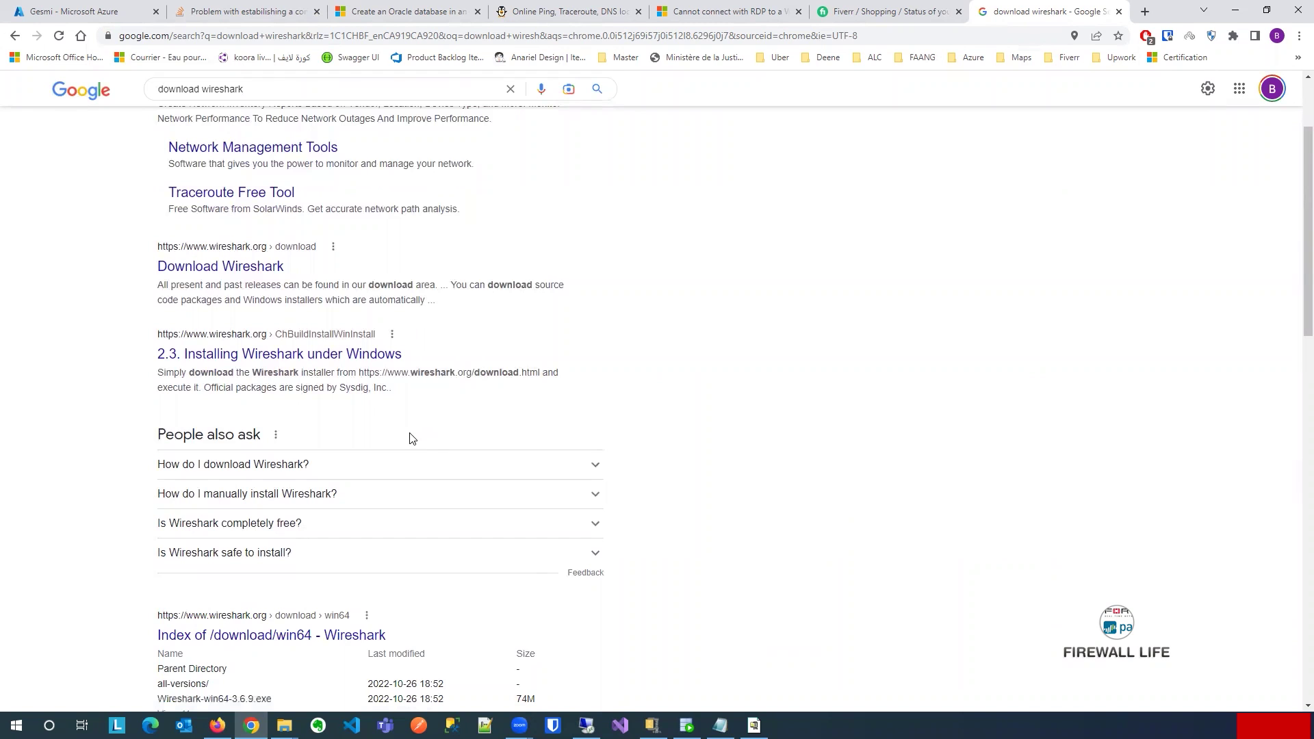
left_click(260, 273)
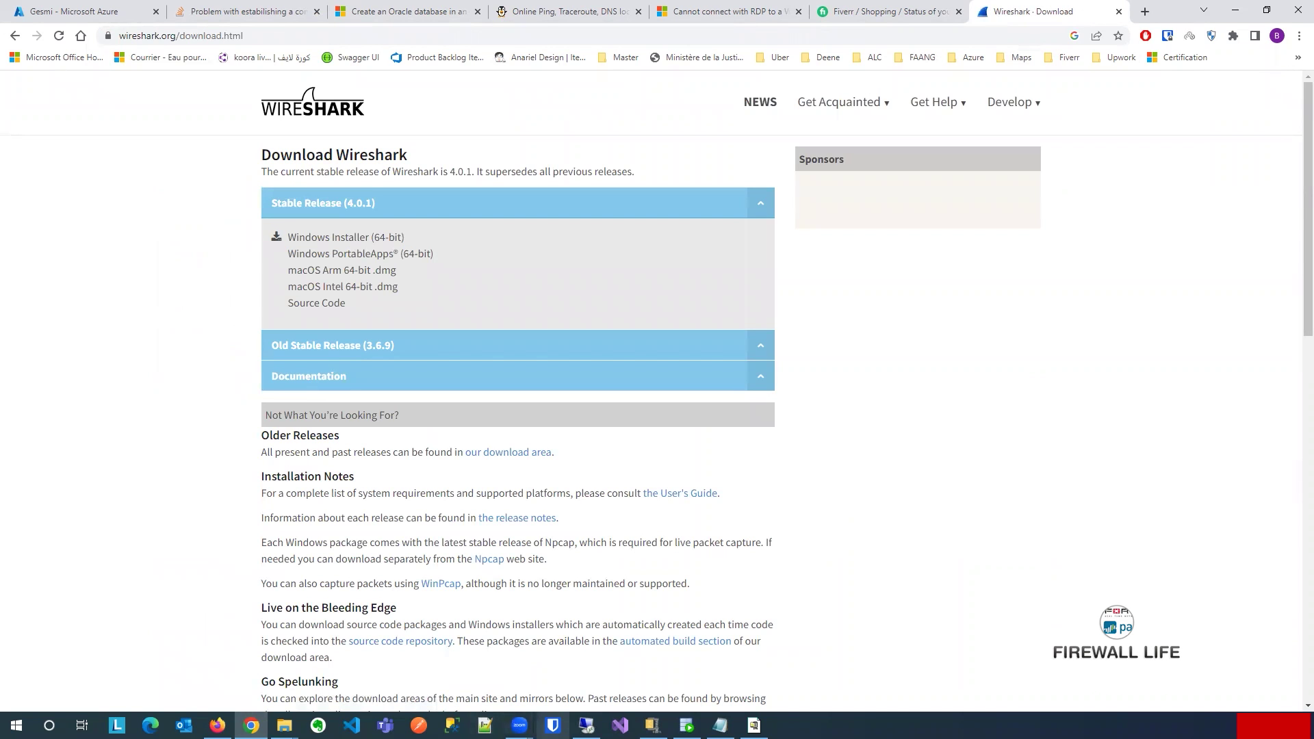
Step: On the remote VM, download the Wireshark 64-bit Windows installer and run it
mouse_move(586, 726)
left_click(586, 667)
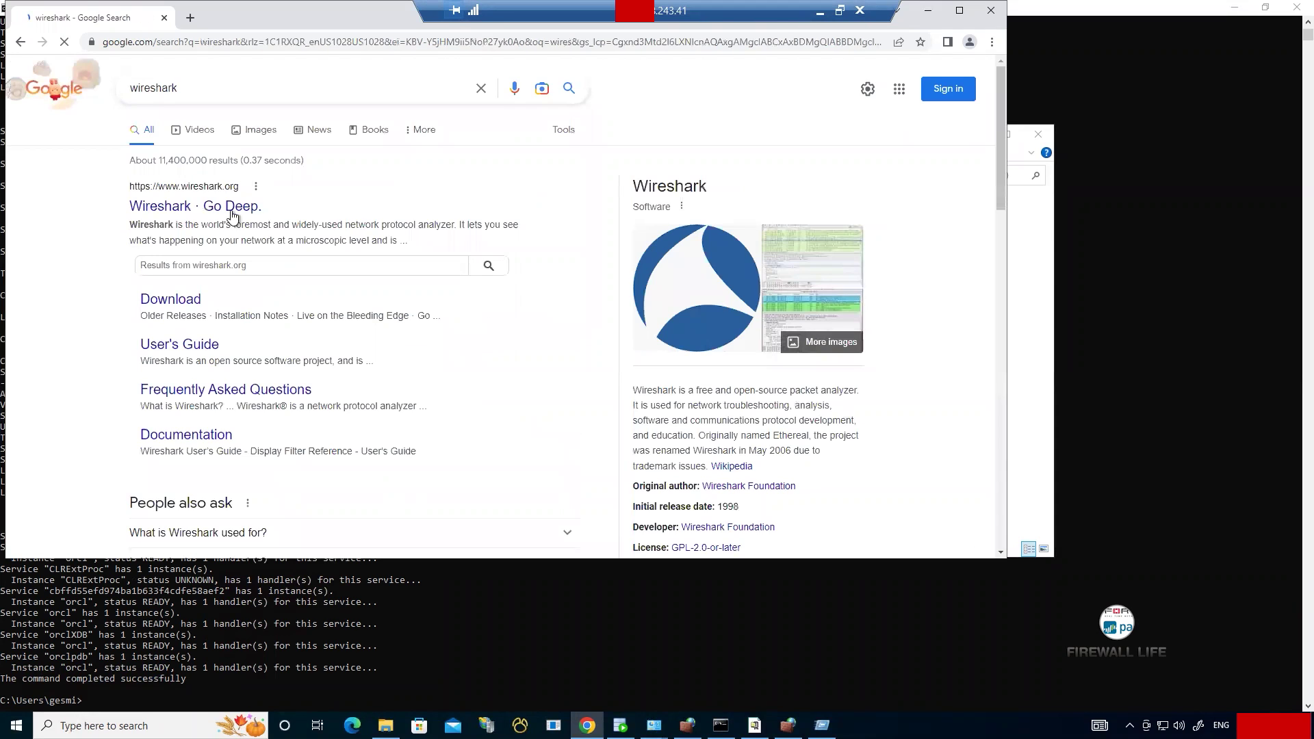
left_click(164, 297)
left_click(198, 223)
left_click(82, 538)
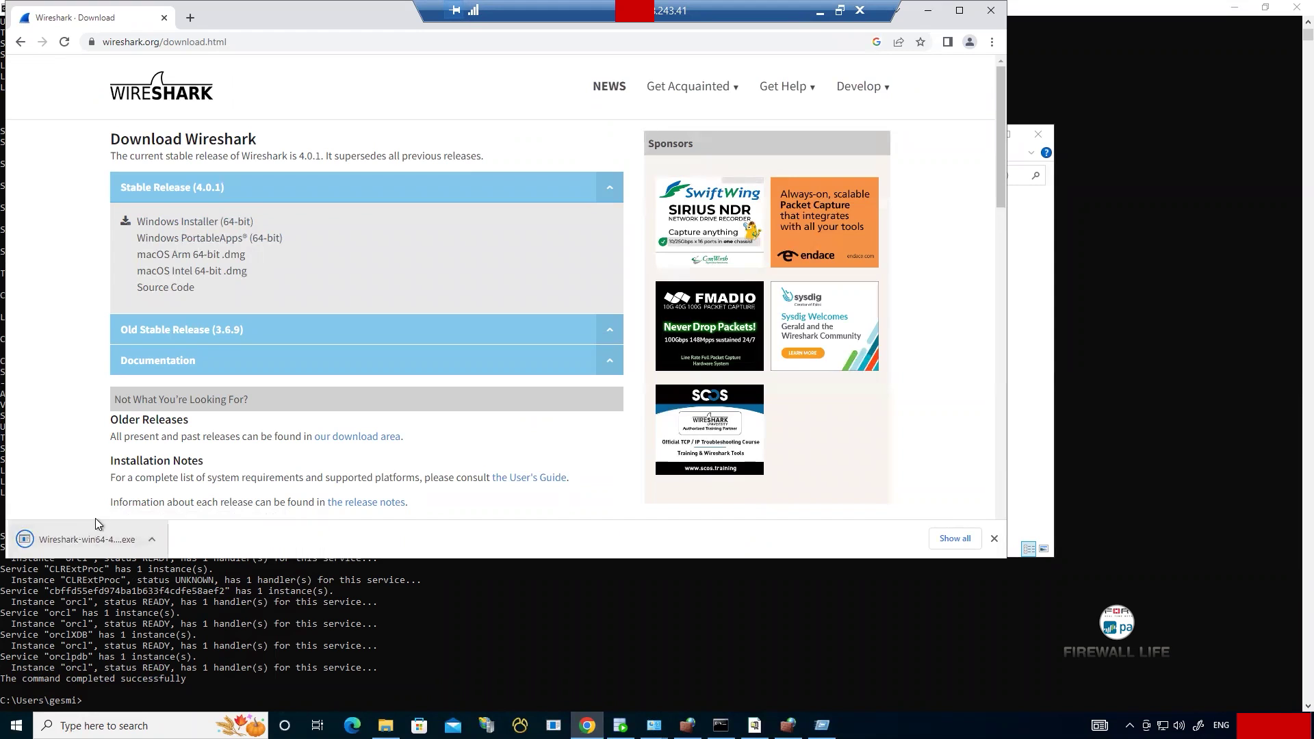
Step: Complete the Wireshark 4.0.1 setup wizard, including the Npcap 1.71 installation
left_click(734, 472)
left_click(734, 472)
left_click(734, 473)
left_click(738, 474)
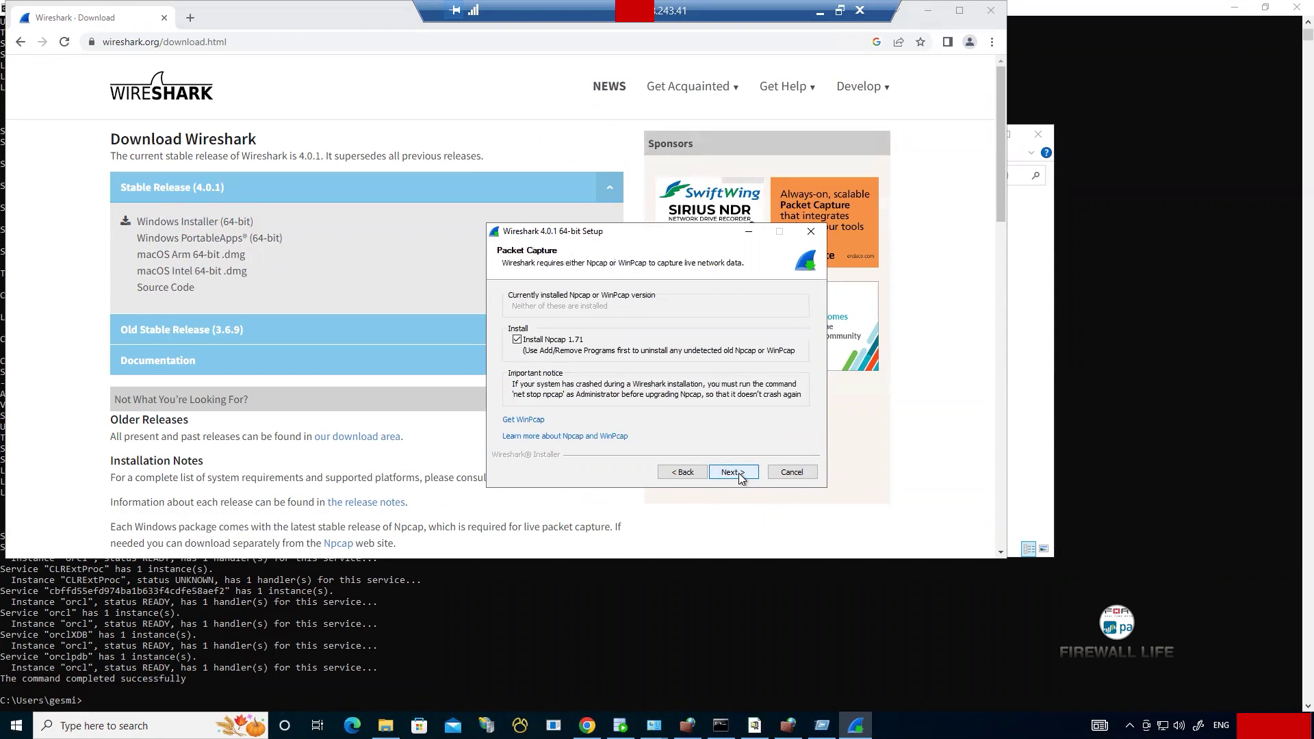
left_click(738, 474)
left_click(736, 471)
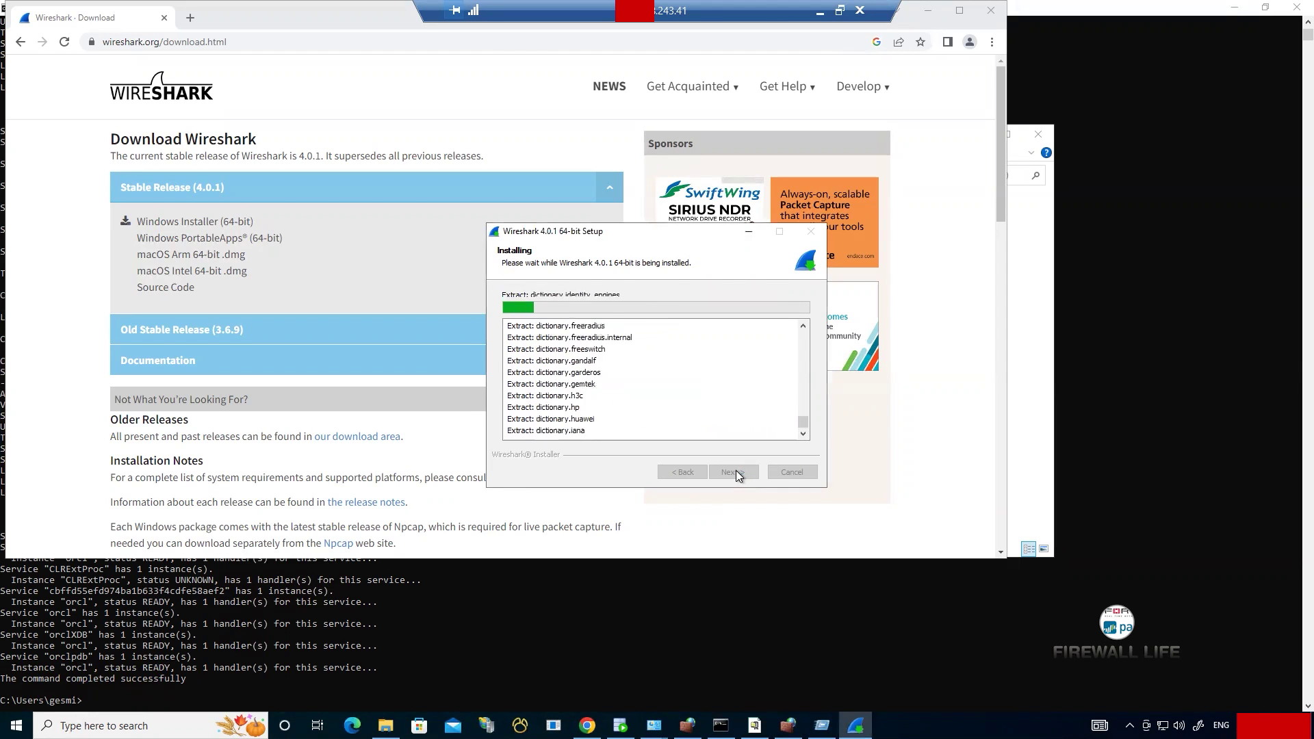
left_click(732, 471)
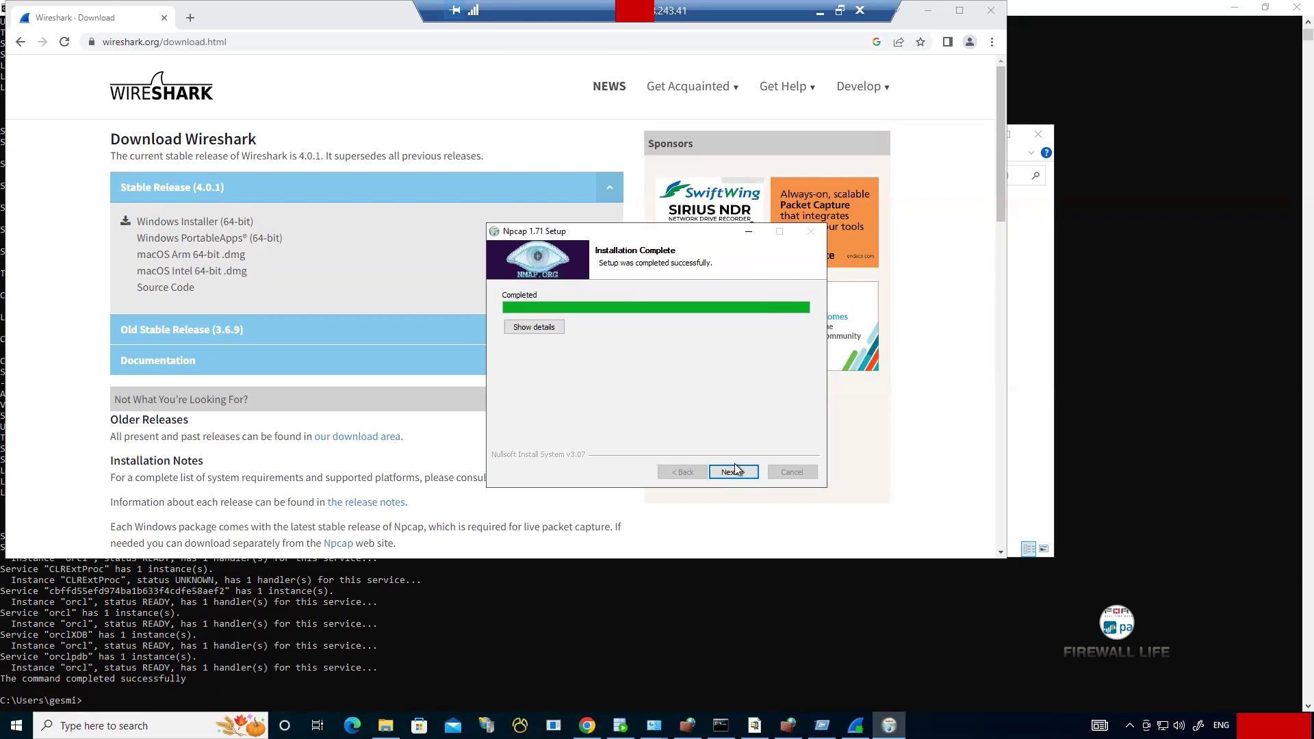
left_click(733, 469)
left_click(733, 468)
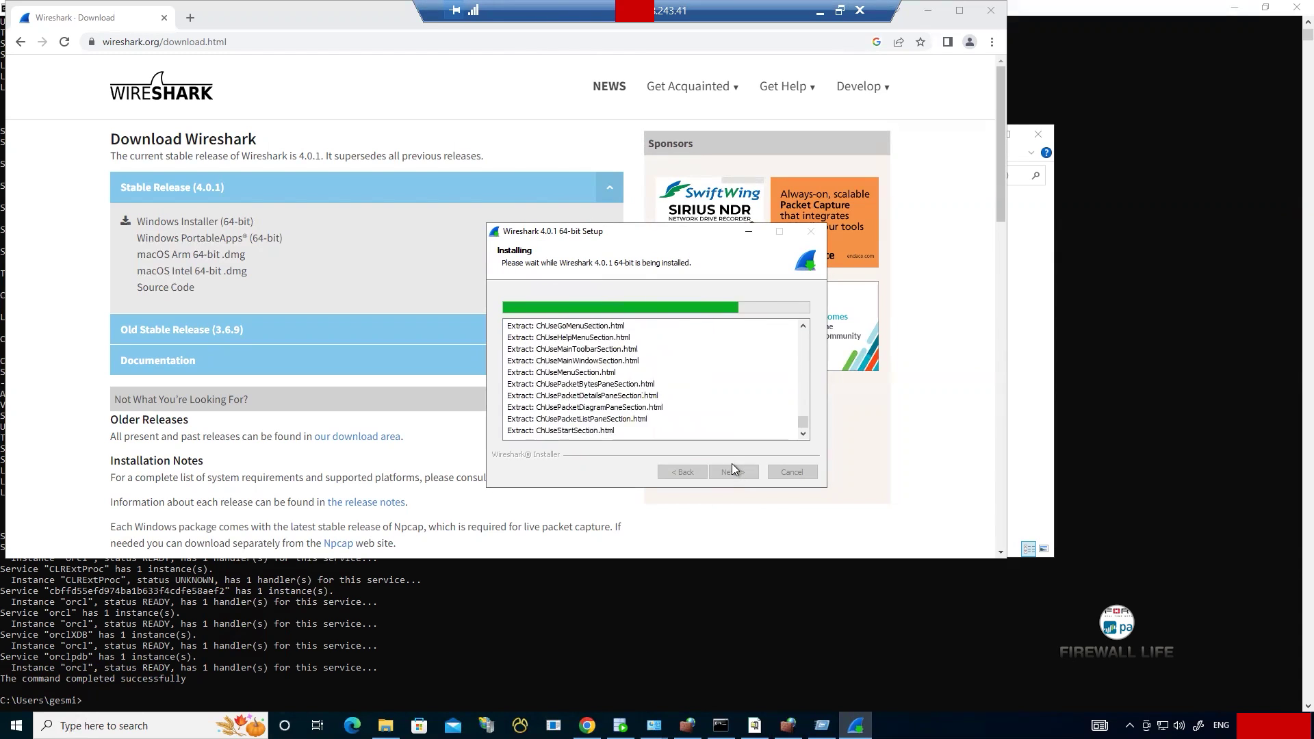
left_click(741, 473)
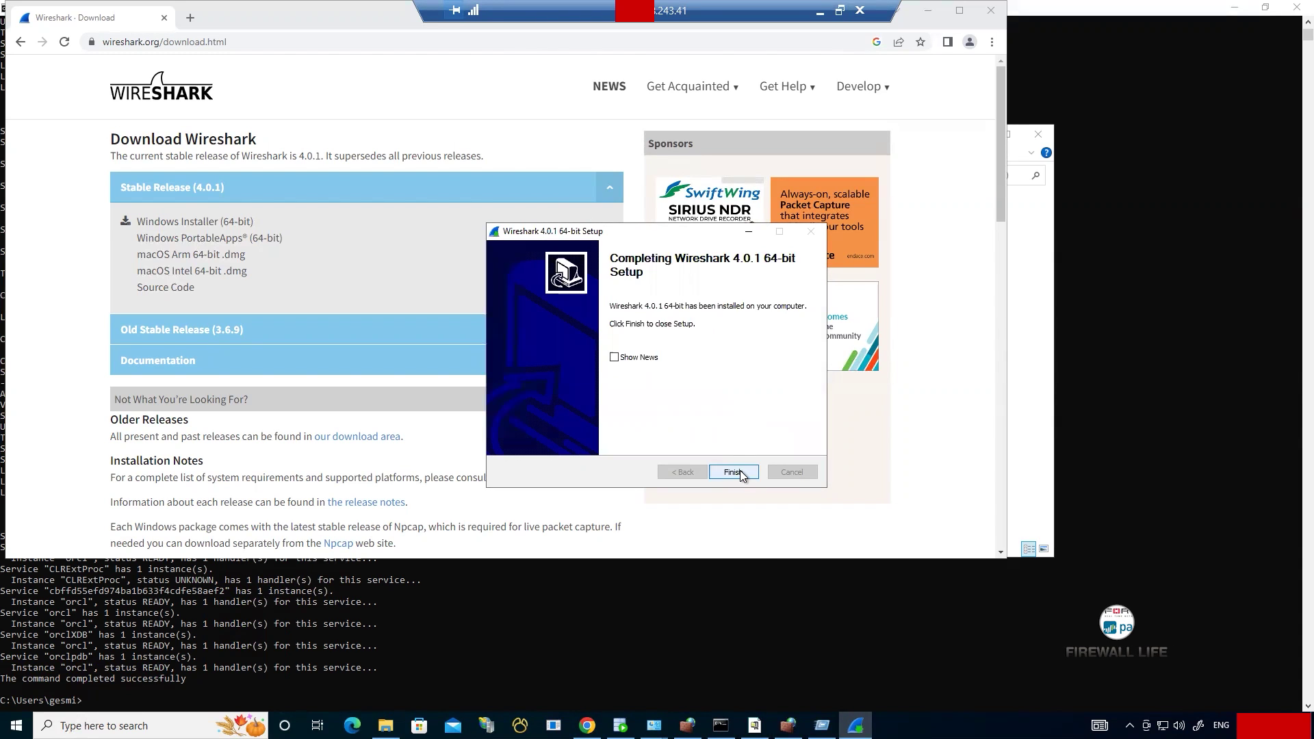
left_click(741, 470)
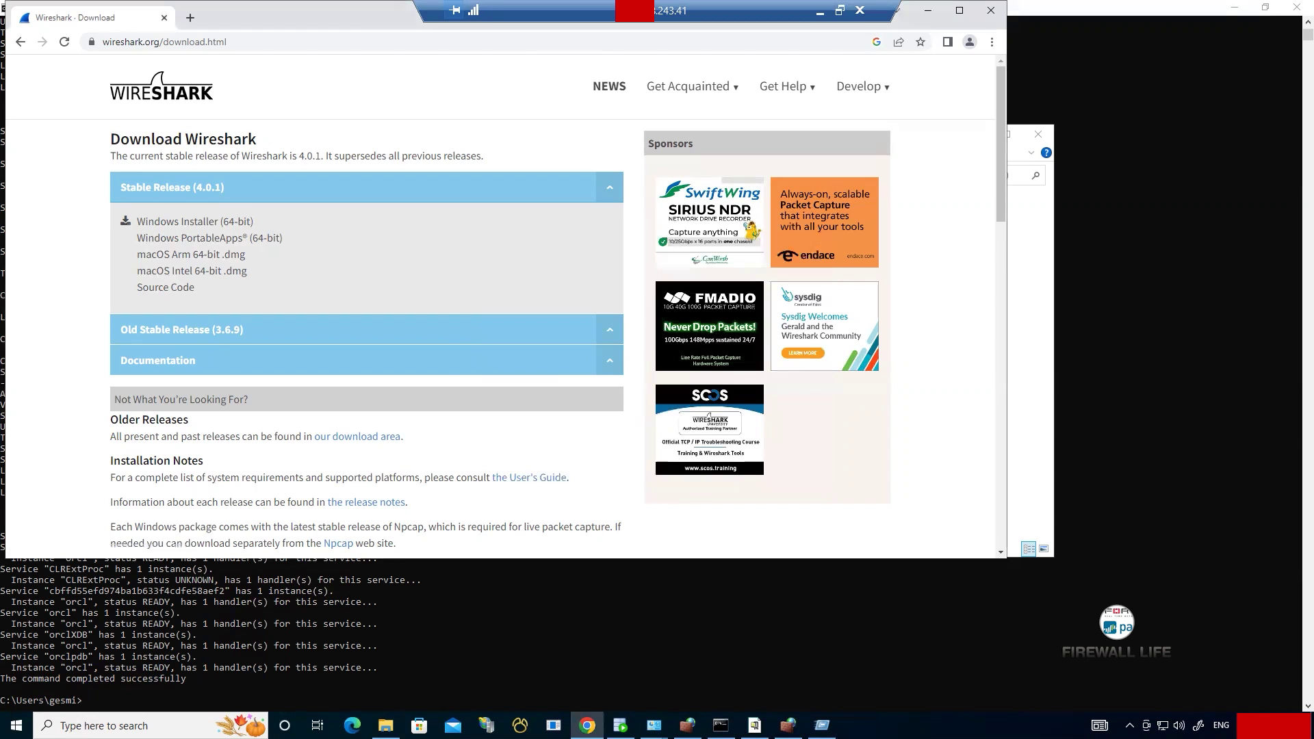
left_click(15, 726)
Step: Launch Wireshark from the Start menu, maximize it, and start a live capture on Ethernet
type("wire")
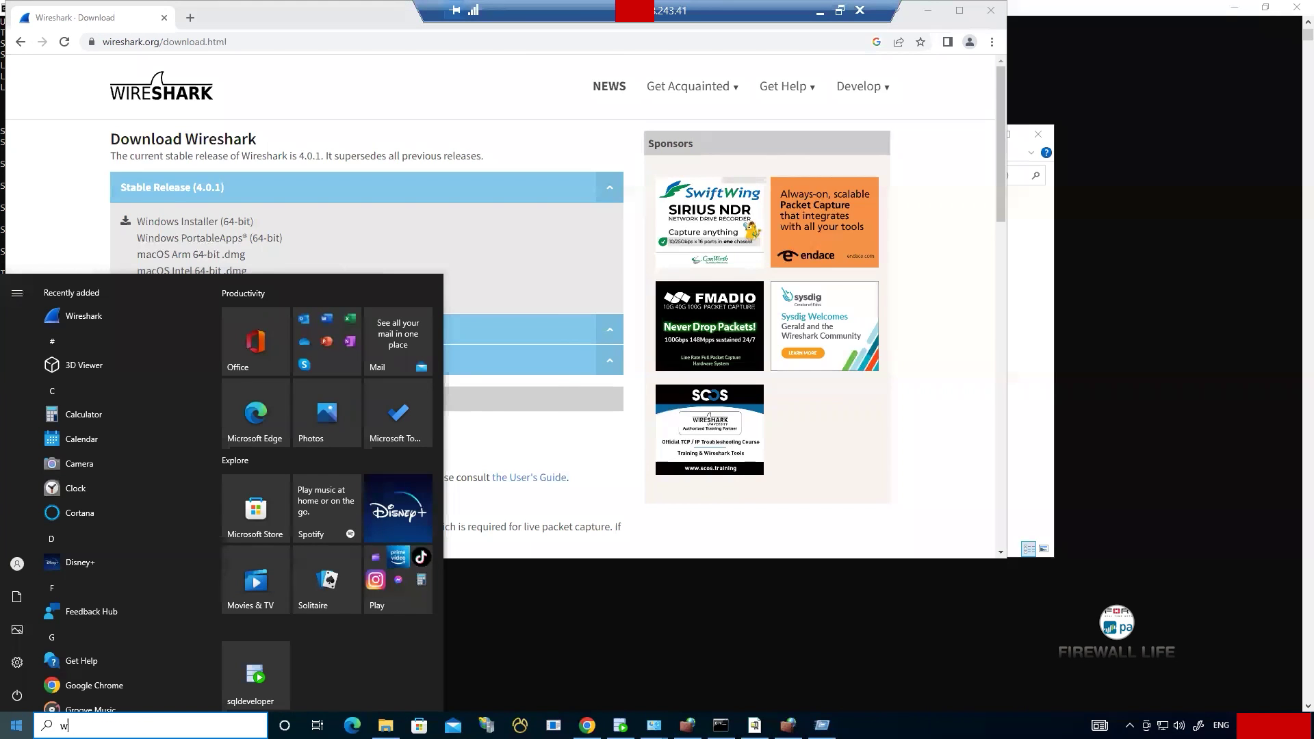
left_click(125, 359)
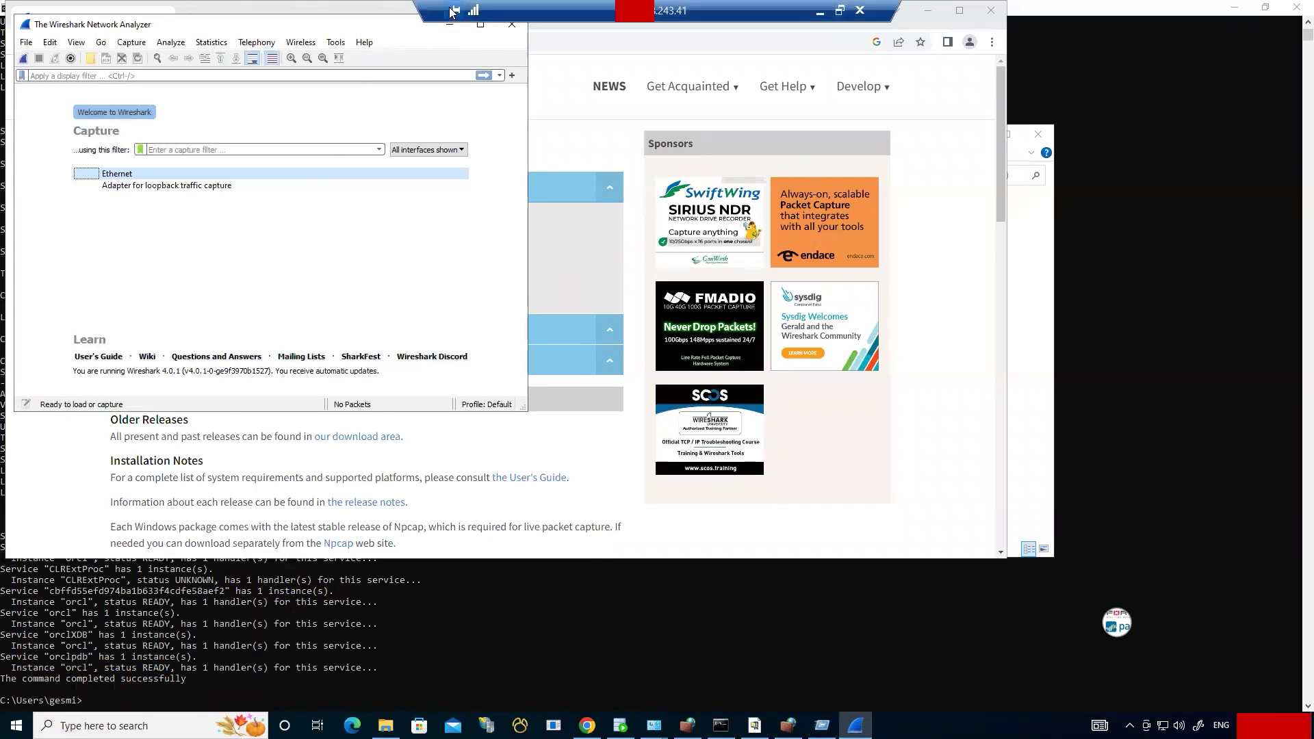
double_click(350, 30)
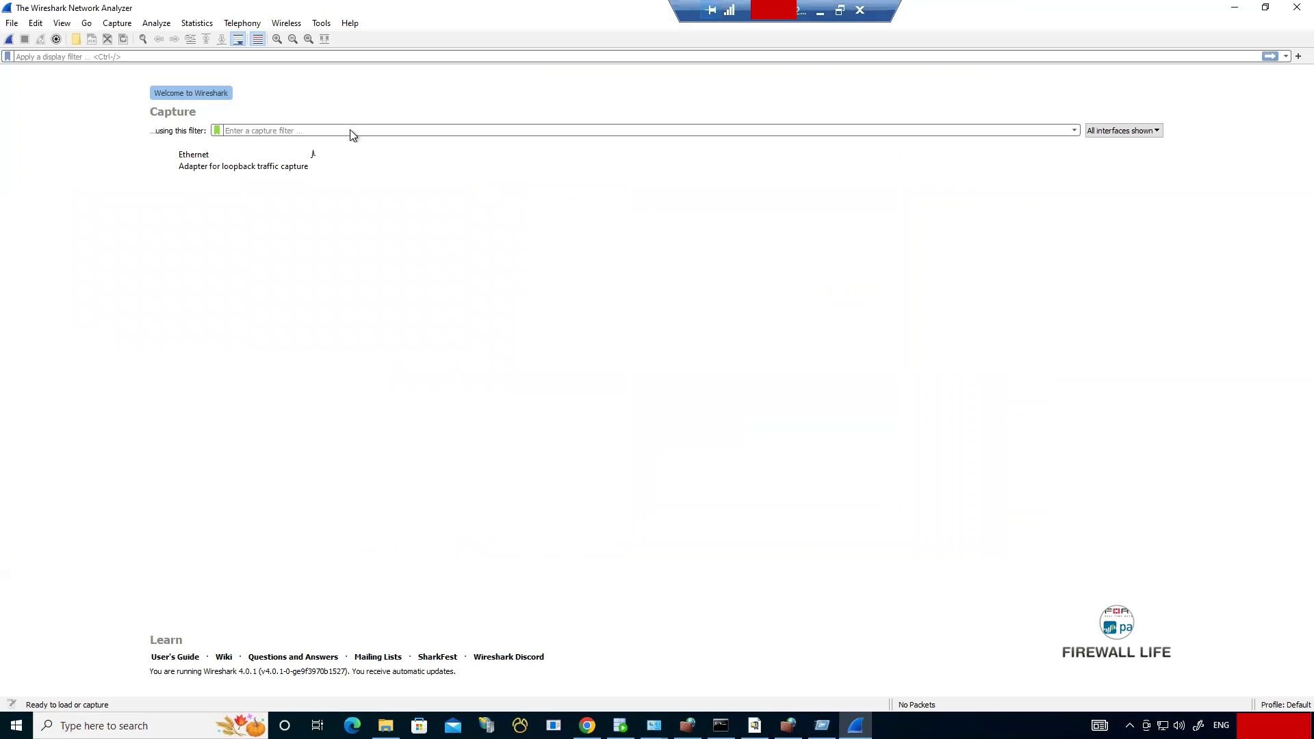
left_click(114, 23)
left_click(119, 55)
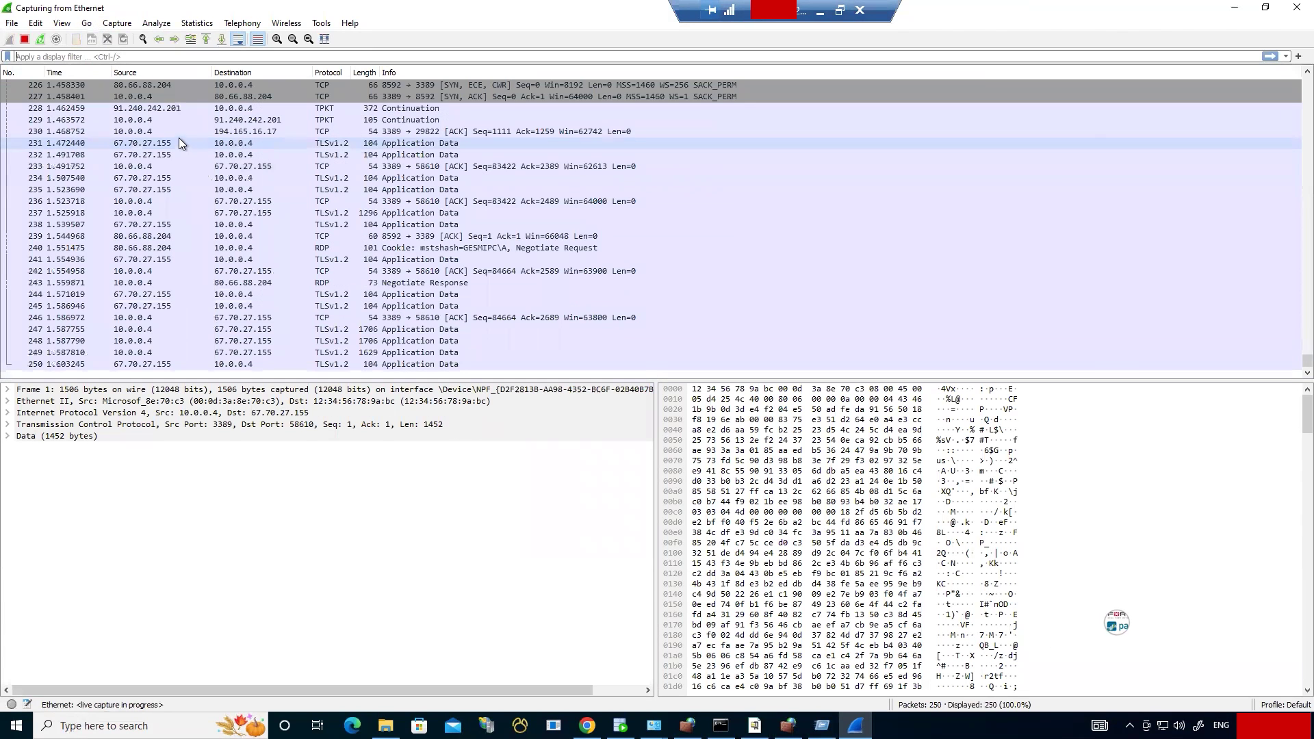
Step: Apply the display filter tcp.port == 1521 and open the reset packet 2372 in its own window
left_click(113, 56)
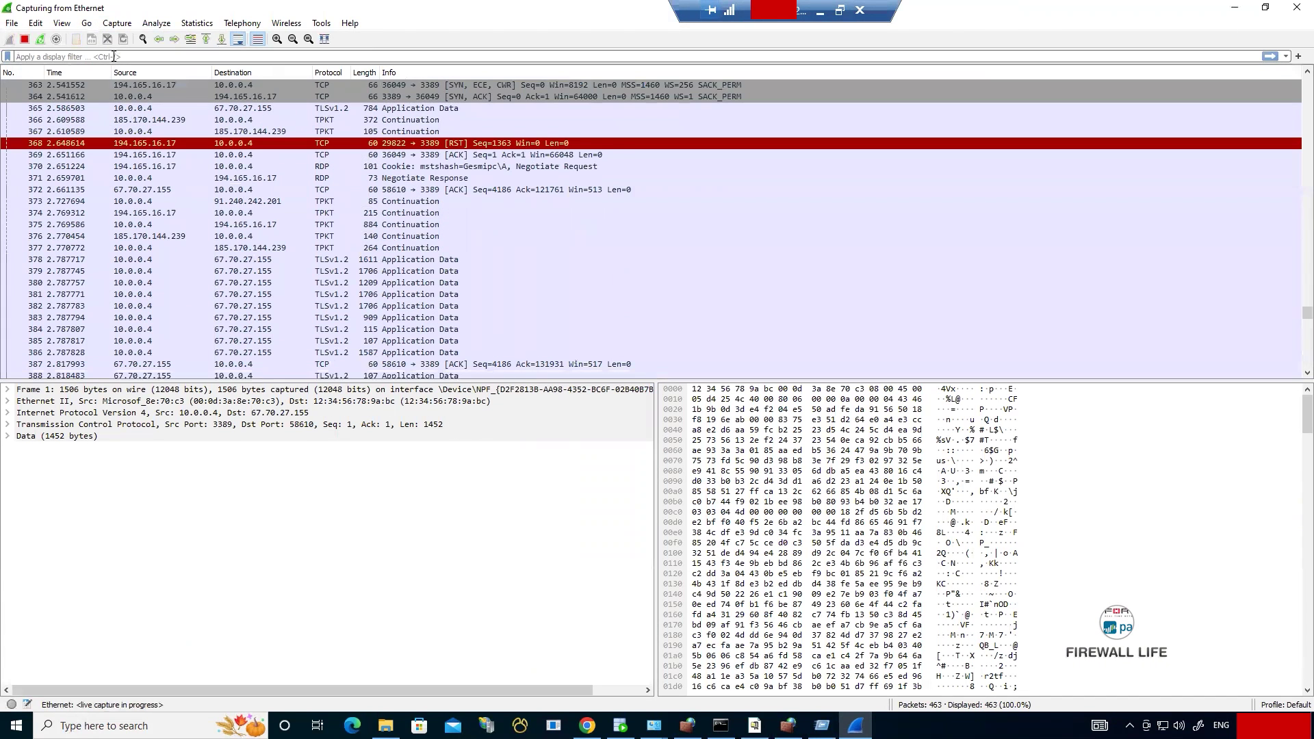
type("tc")
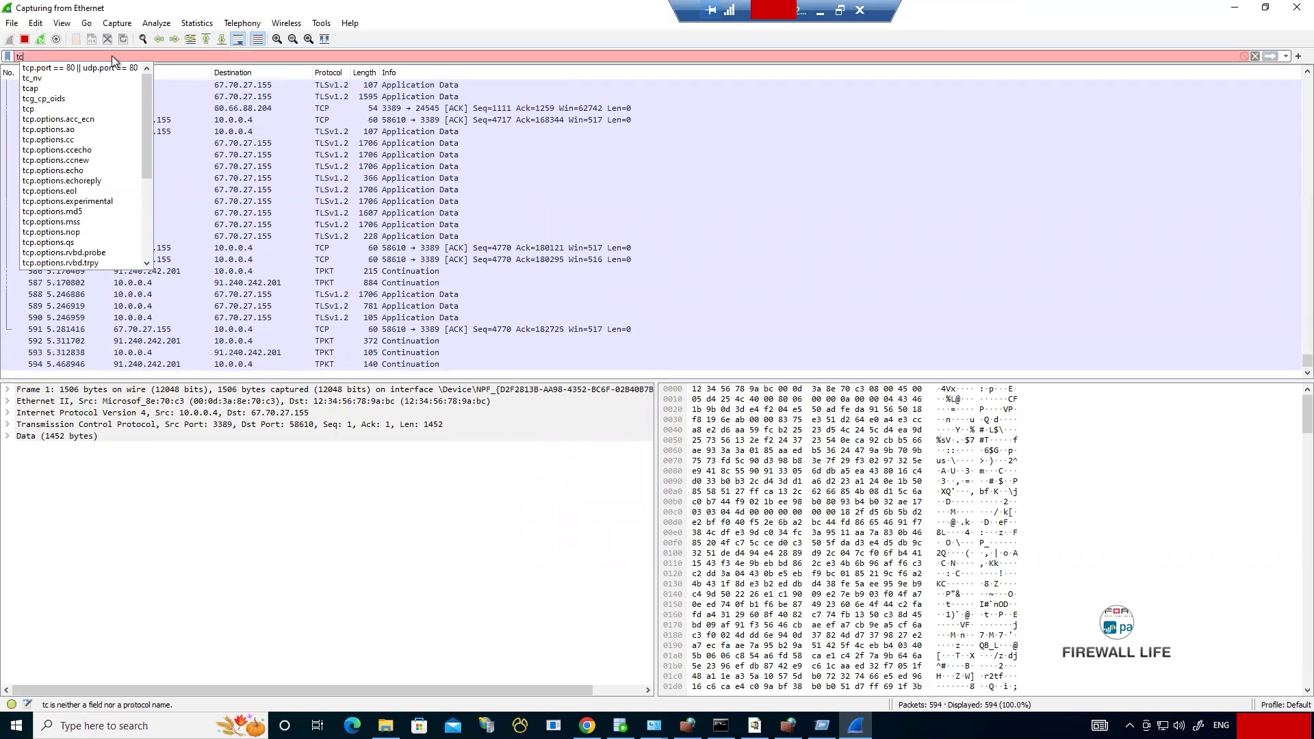
type("p.p")
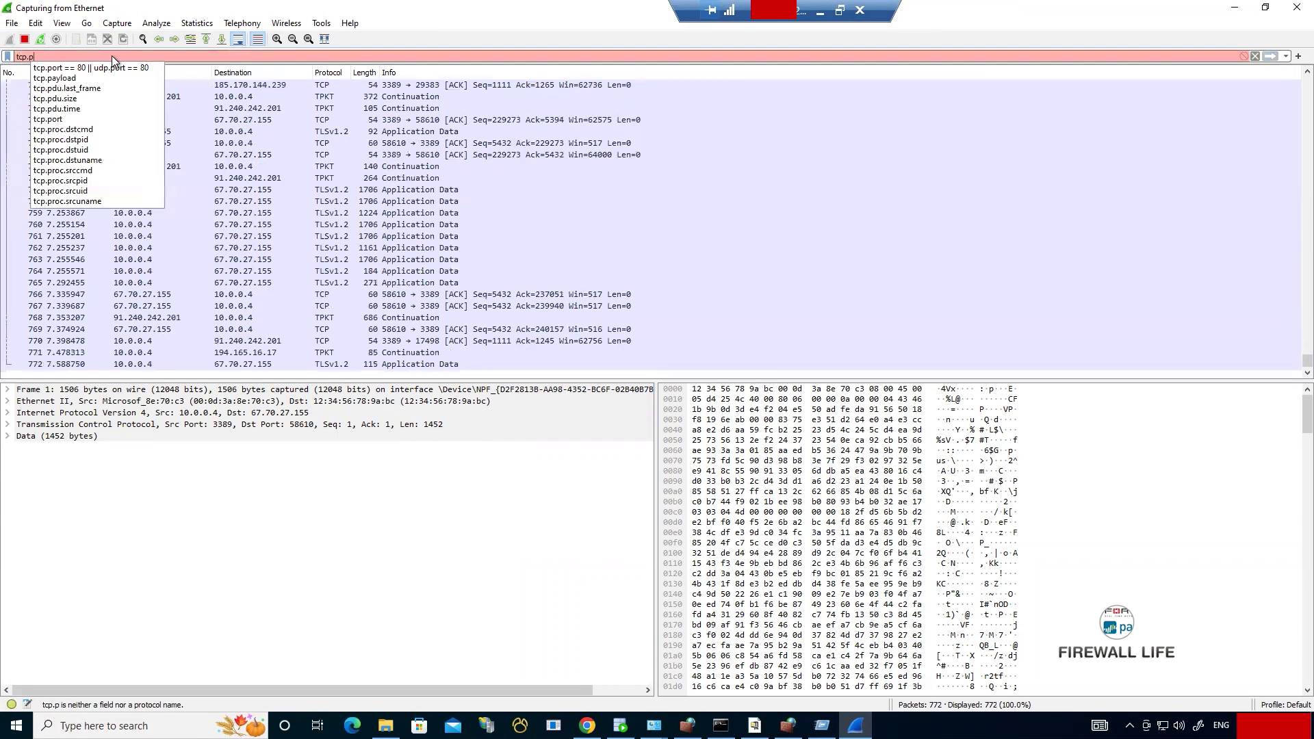
type("ort ==")
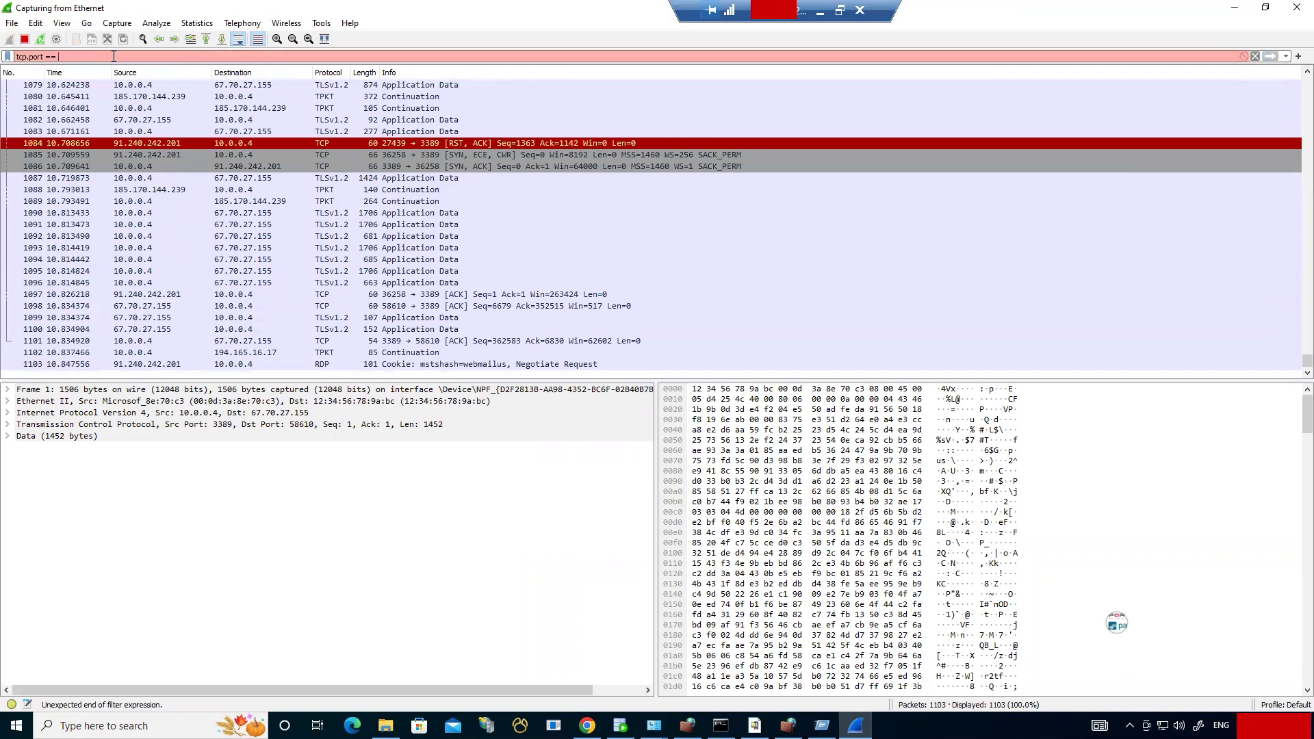
type(" 1521")
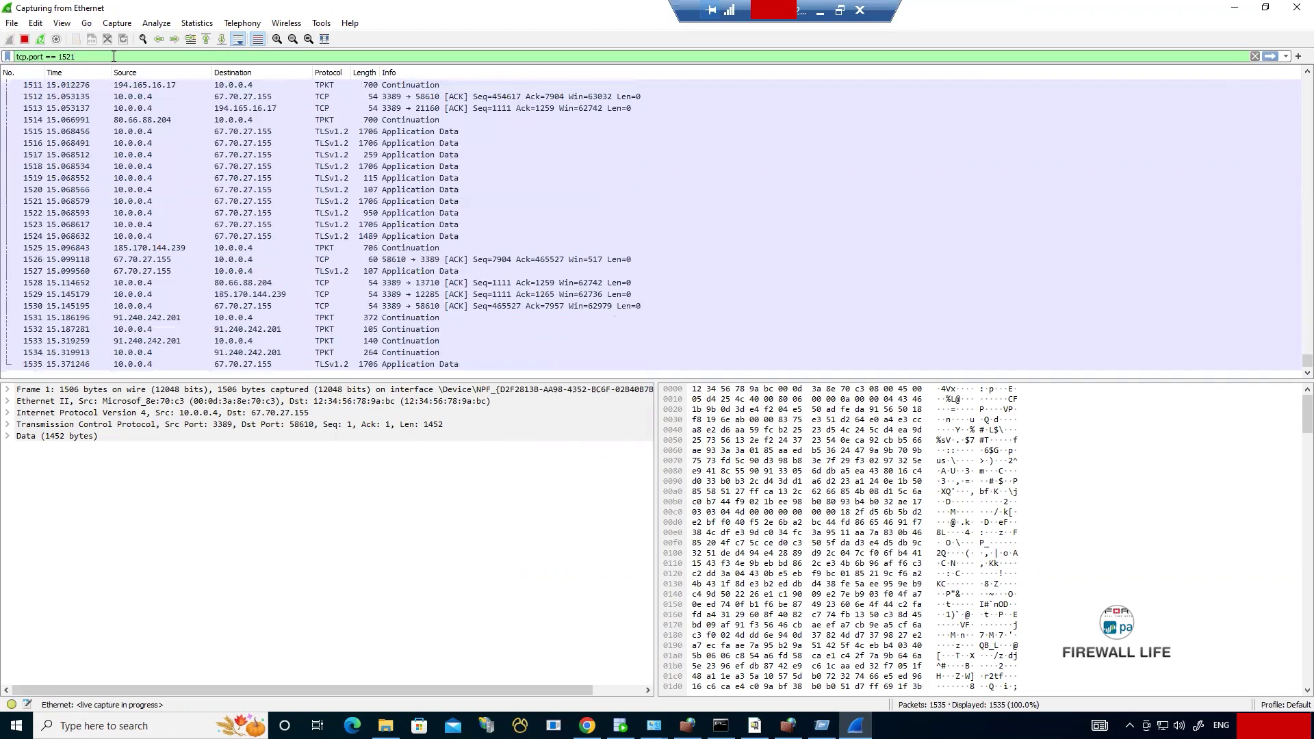
key("Return")
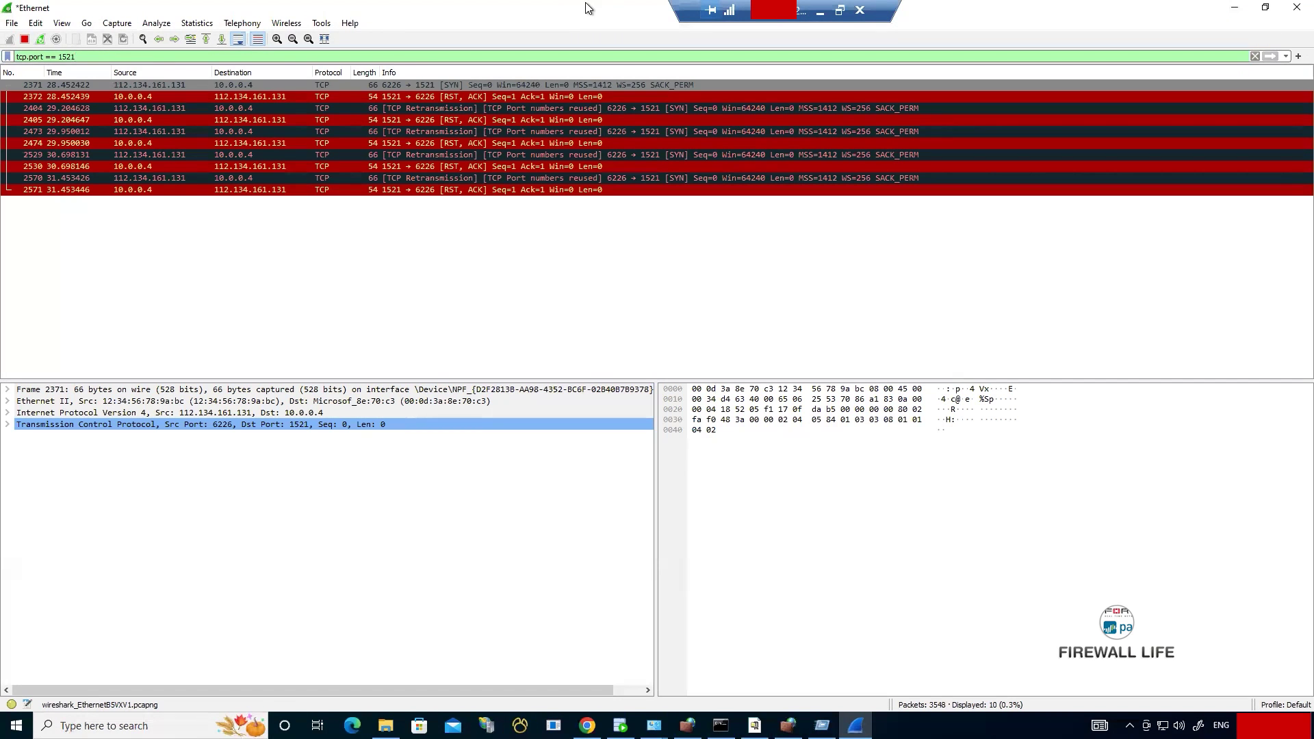
double_click(215, 96)
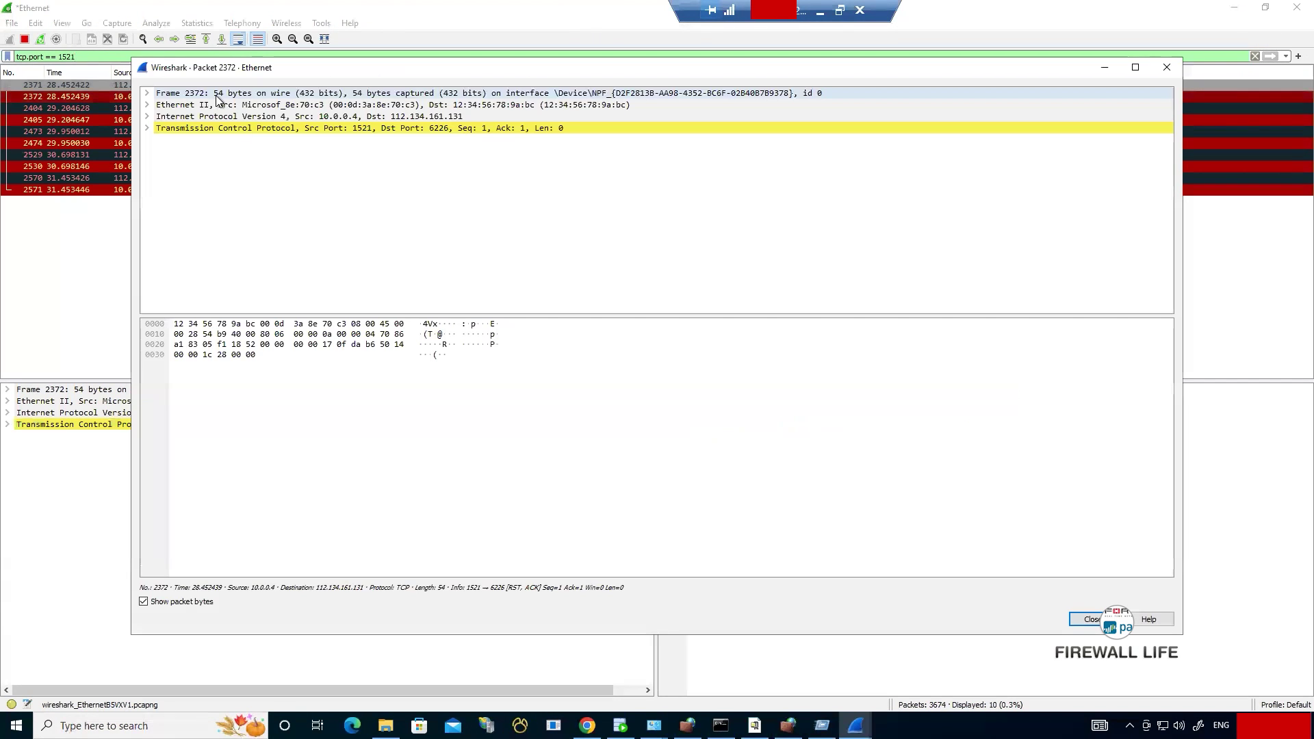
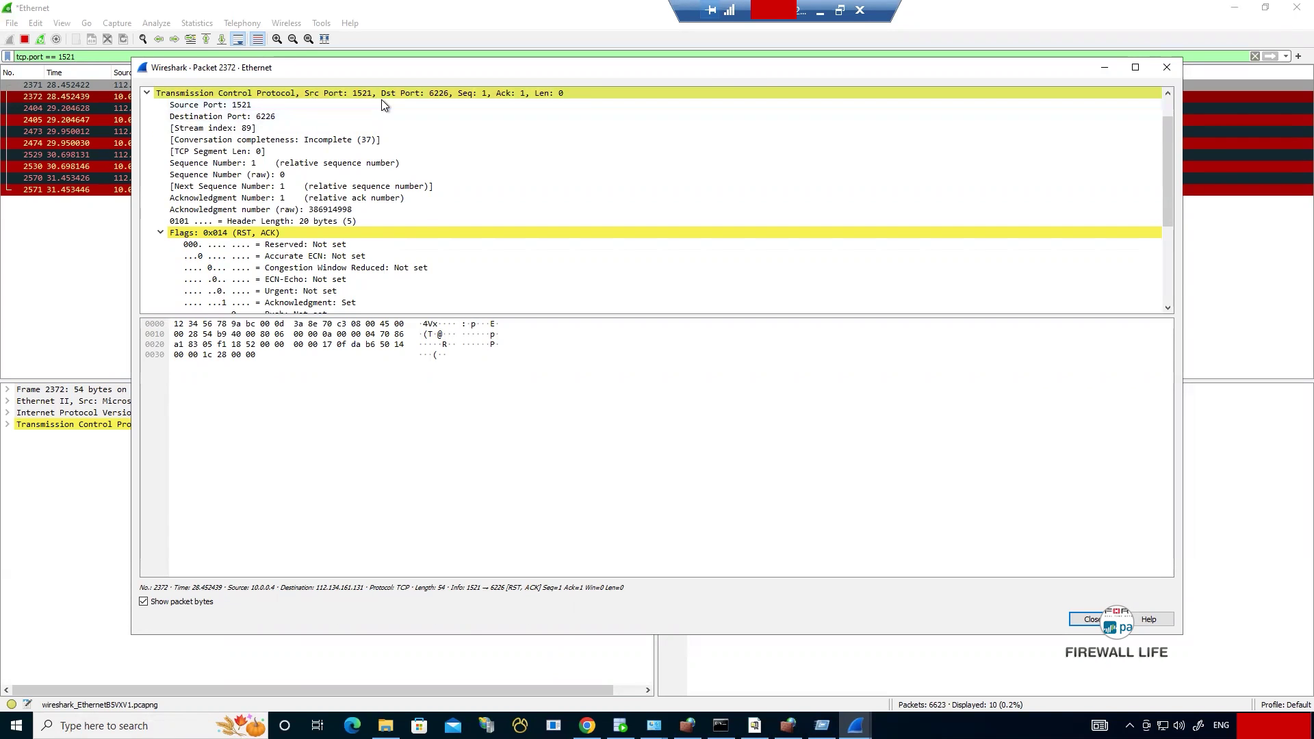
Step: Close packet 2372's window and review SYN packet 2404 to port 1521 in its own window
scroll(319, 108, "up", 1)
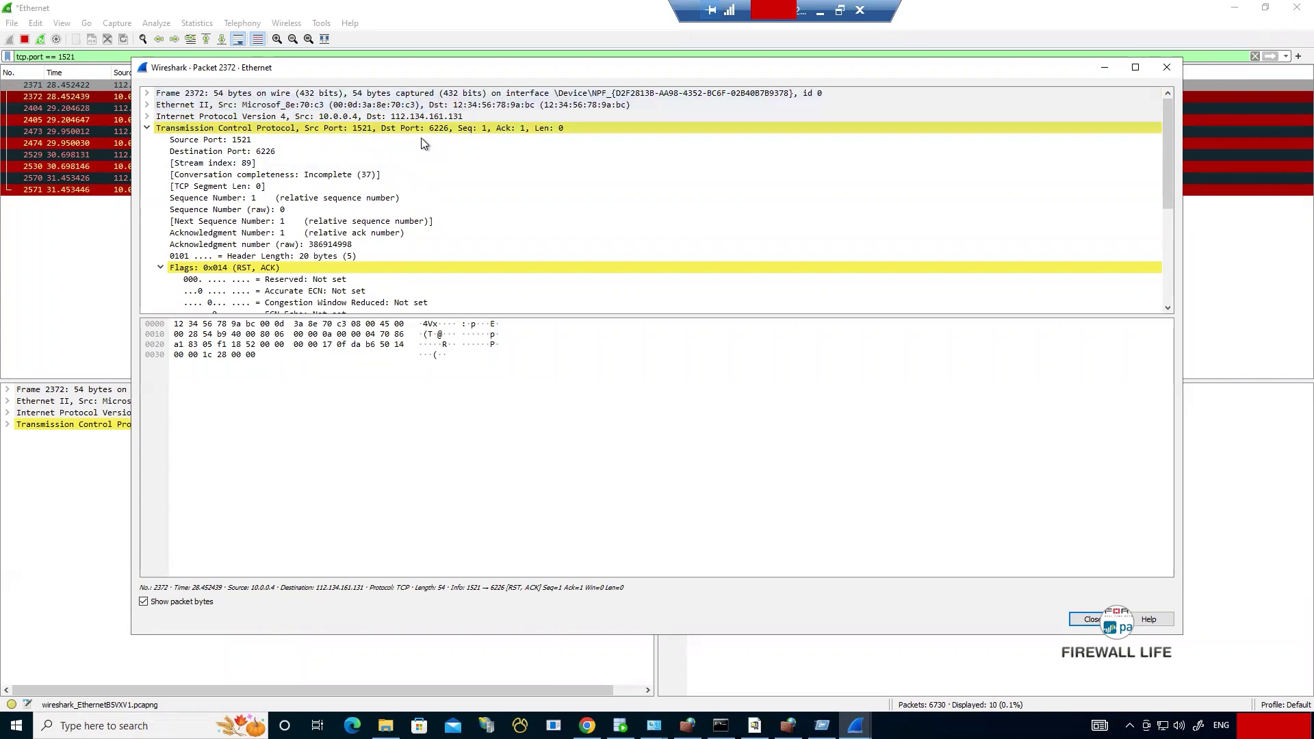
left_click(1164, 68)
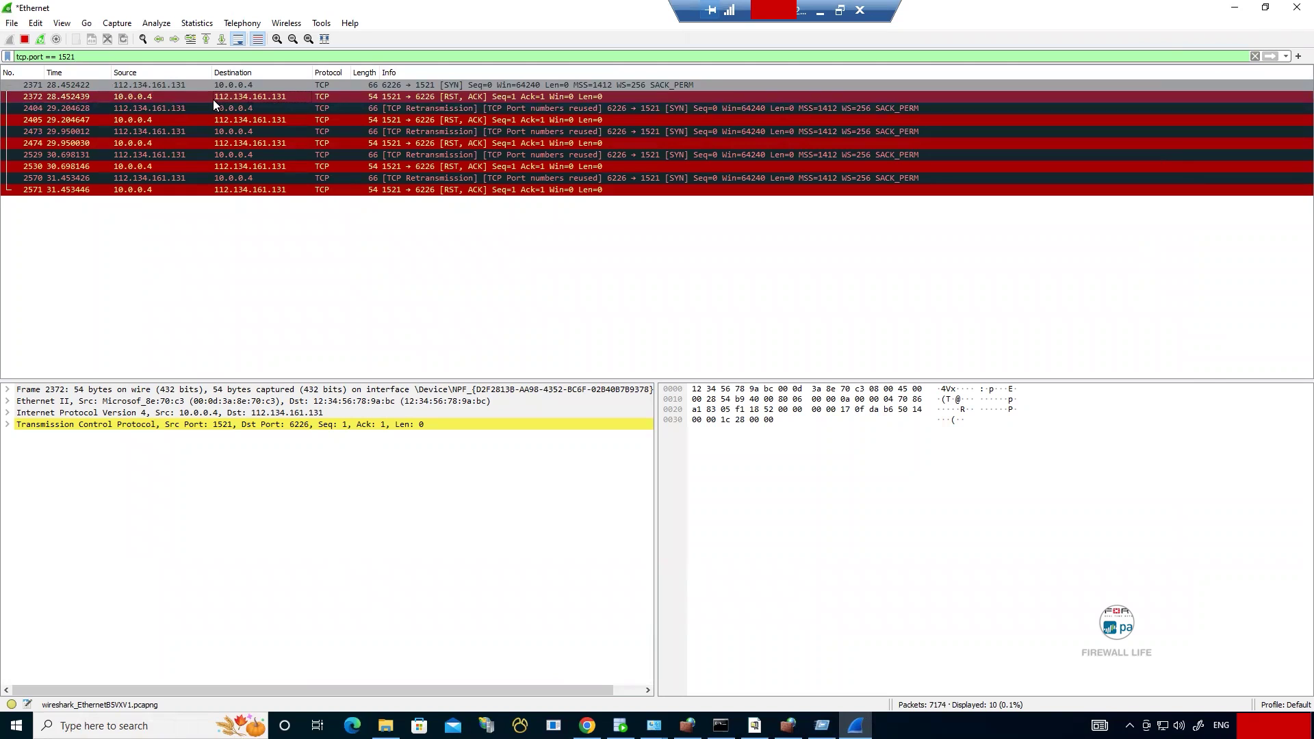
left_click(163, 108)
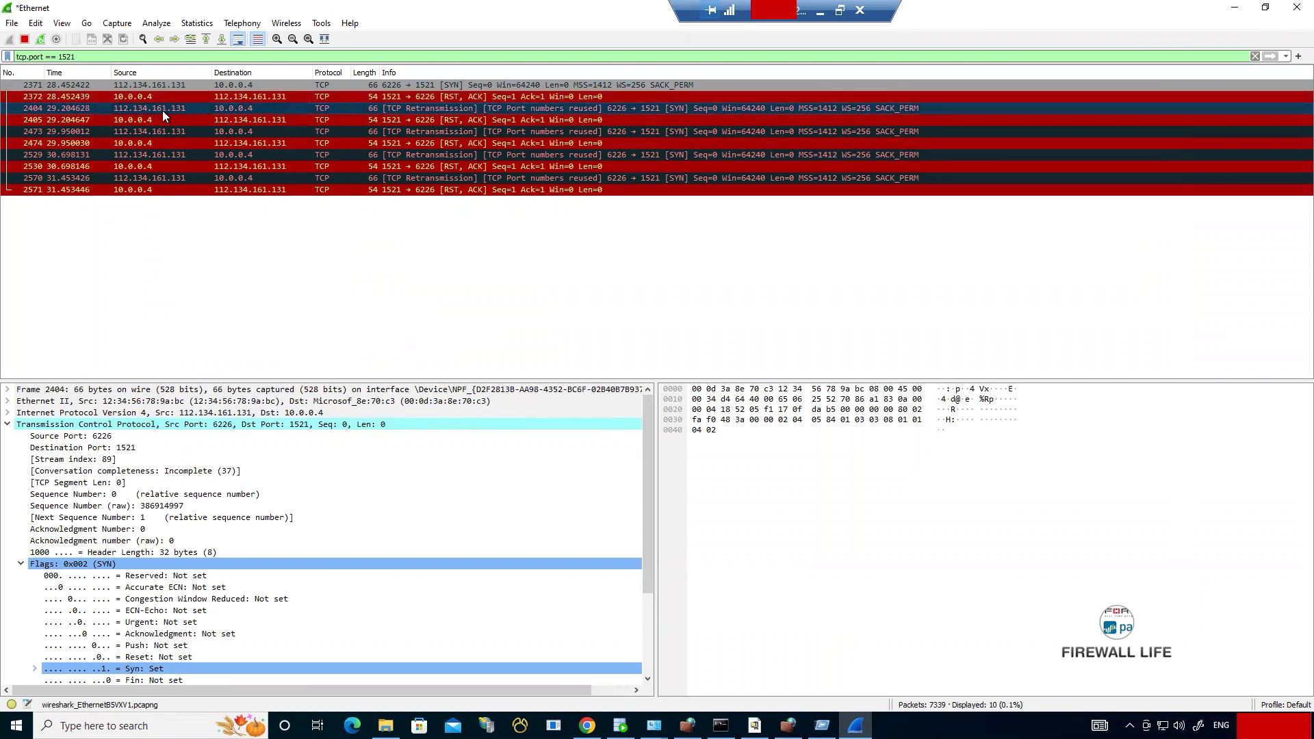
double_click(167, 108)
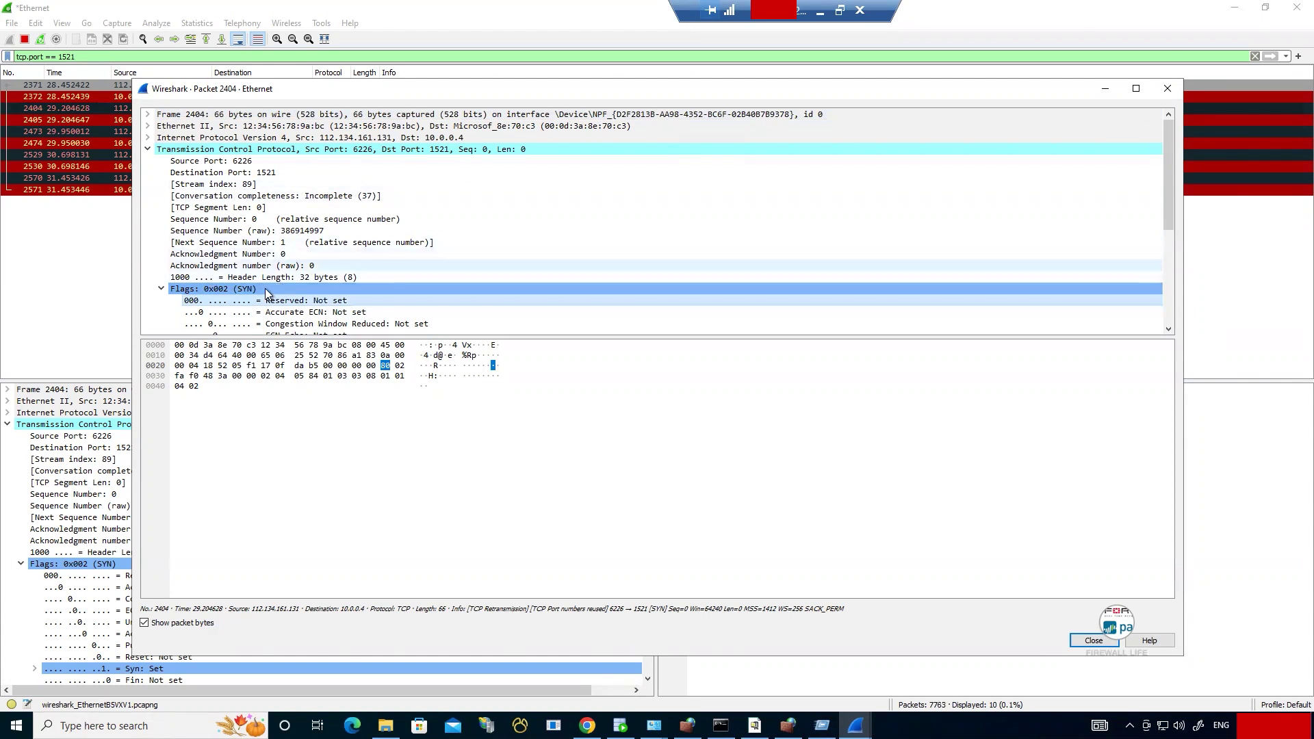
scroll(226, 236, "down", 1)
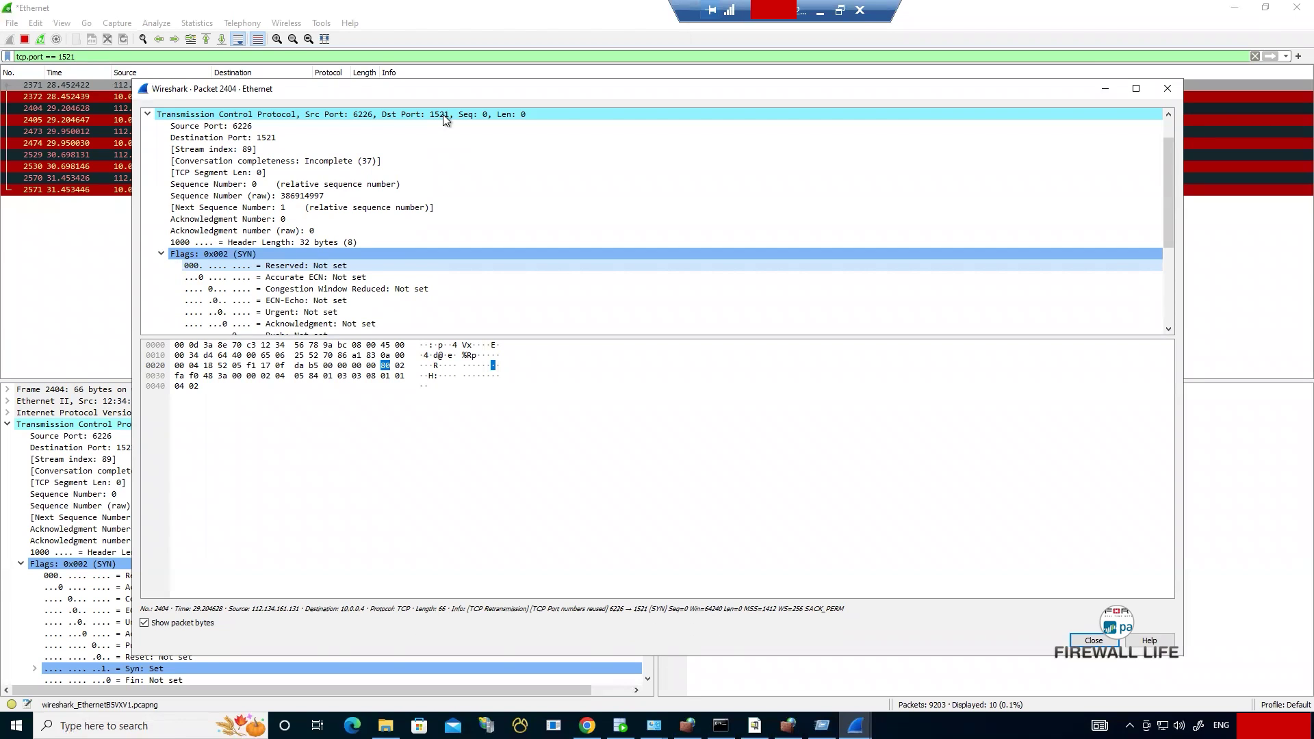
left_click(1169, 89)
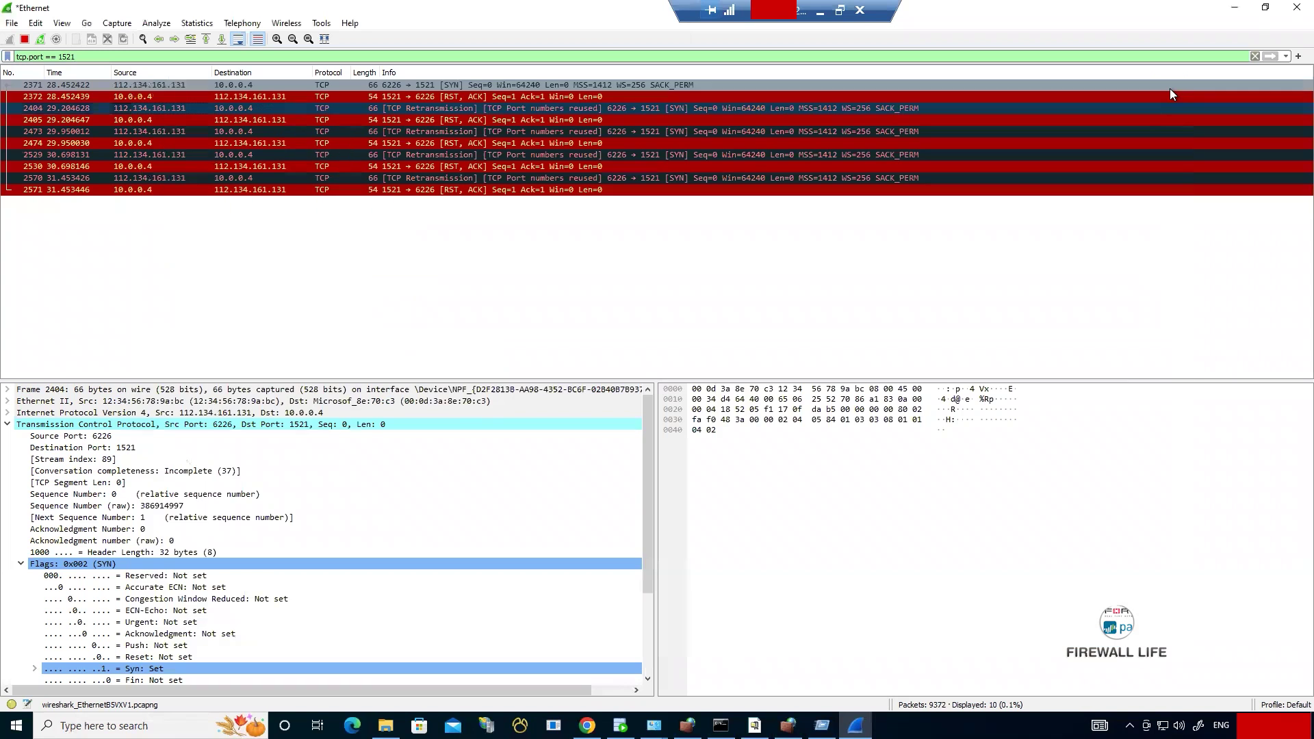
Step: Review packet 2372's RST/ACK flags in a separate window, then close it
double_click(162, 94)
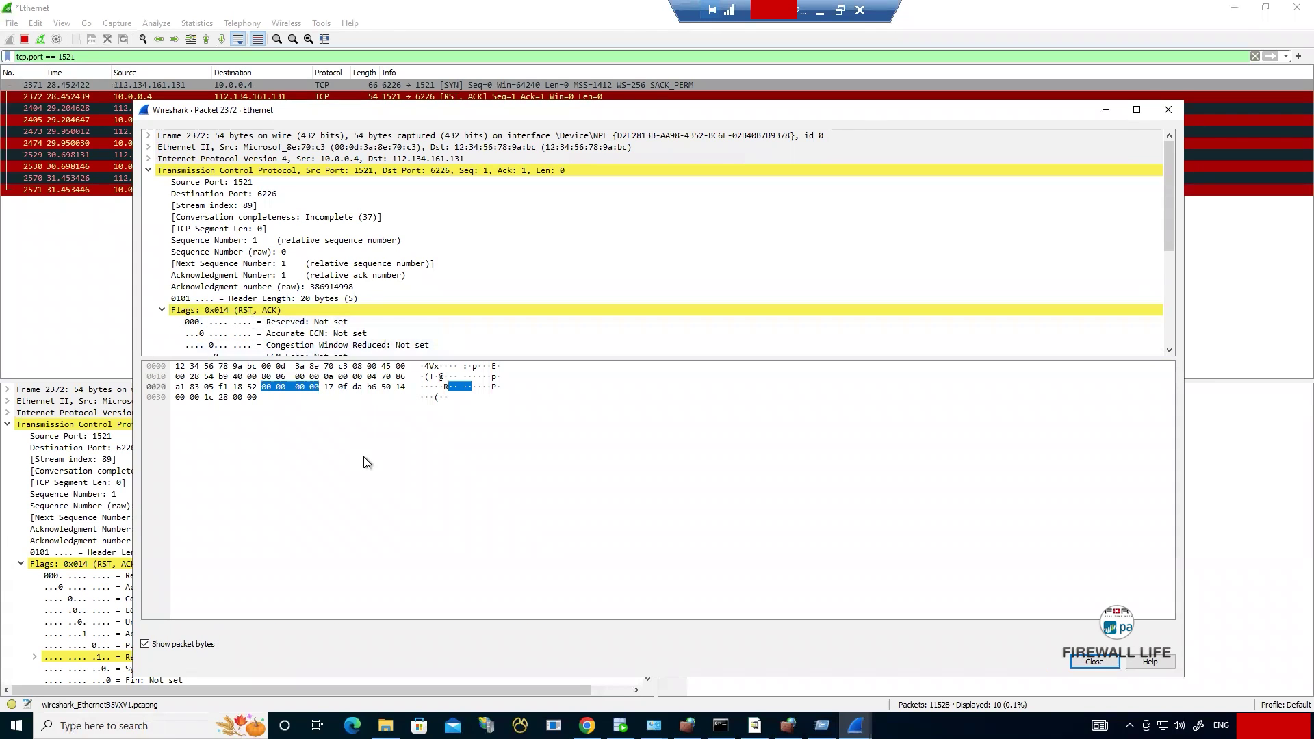
key("Escape")
Step: Reopen SYN packet 2404 (port 6226 to 1521, sequence 386914997) in a separate window
double_click(112, 108)
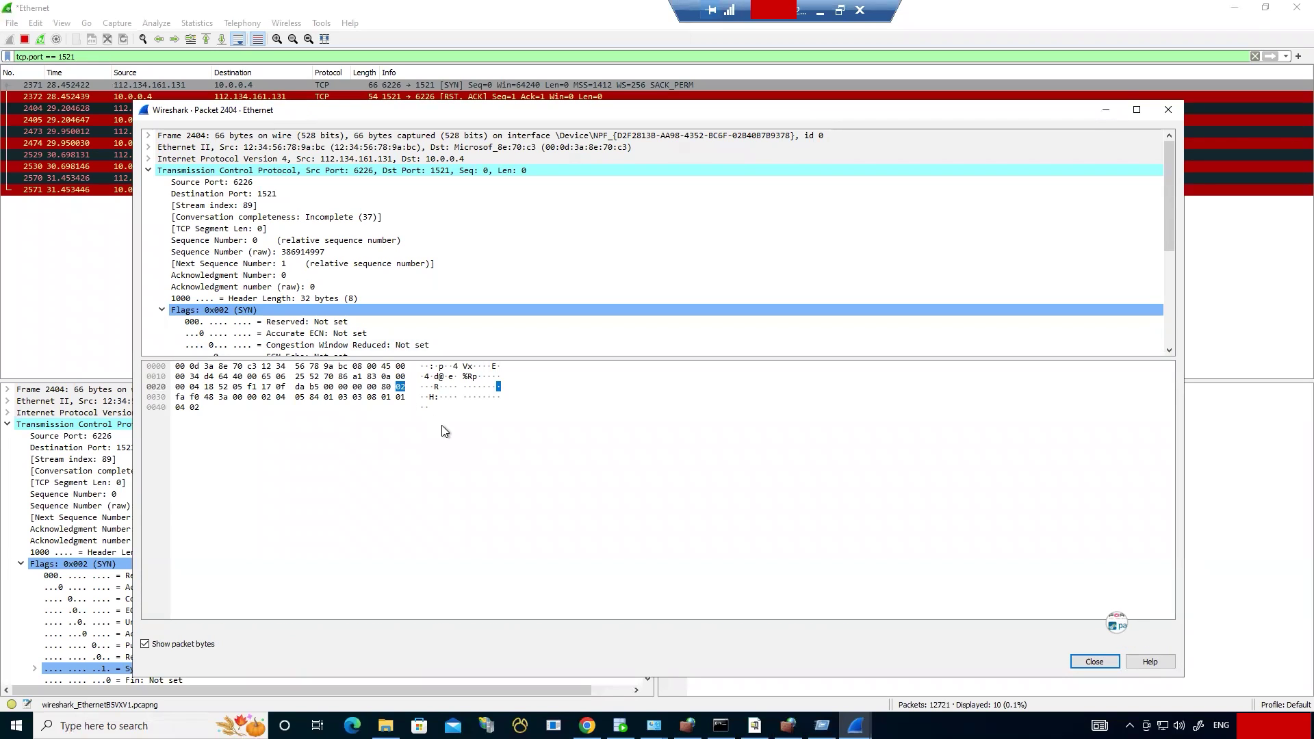
left_click(15, 726)
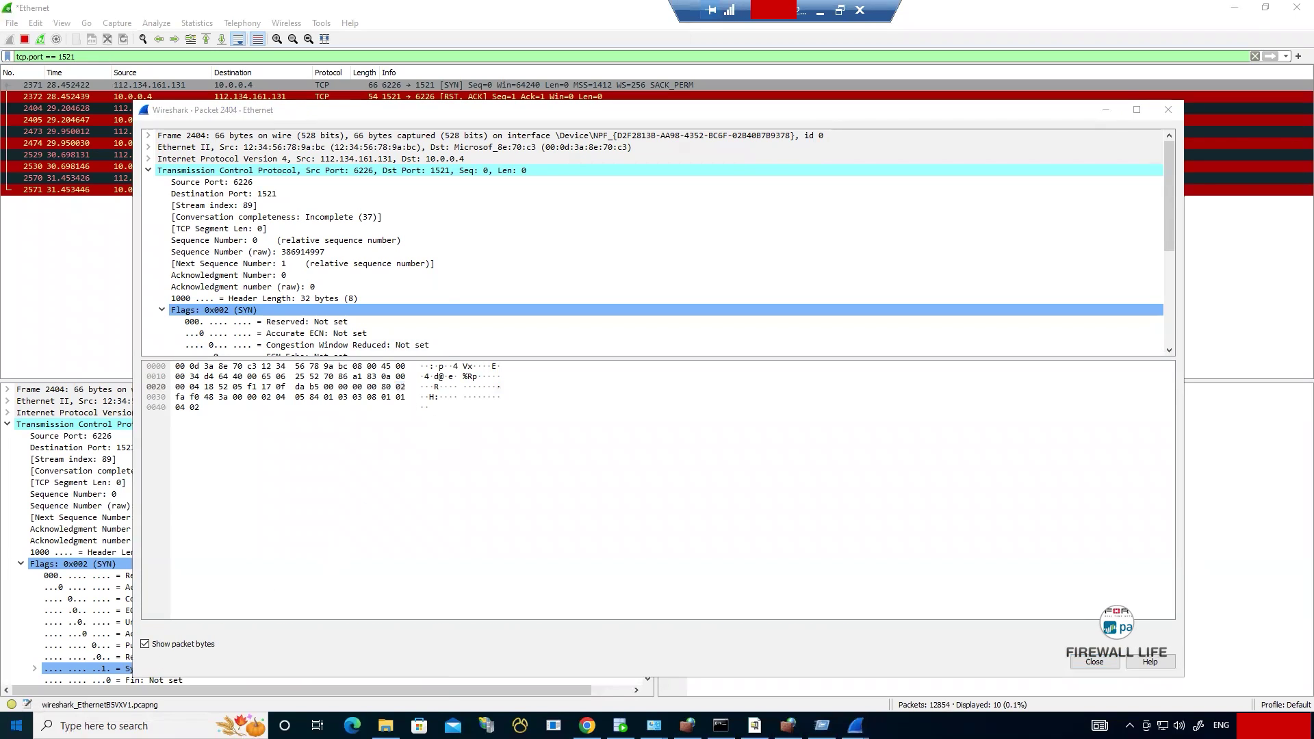
Step: Search for 'pai' and launch the drawing app, opening a blank OpenBoard page
type("pai")
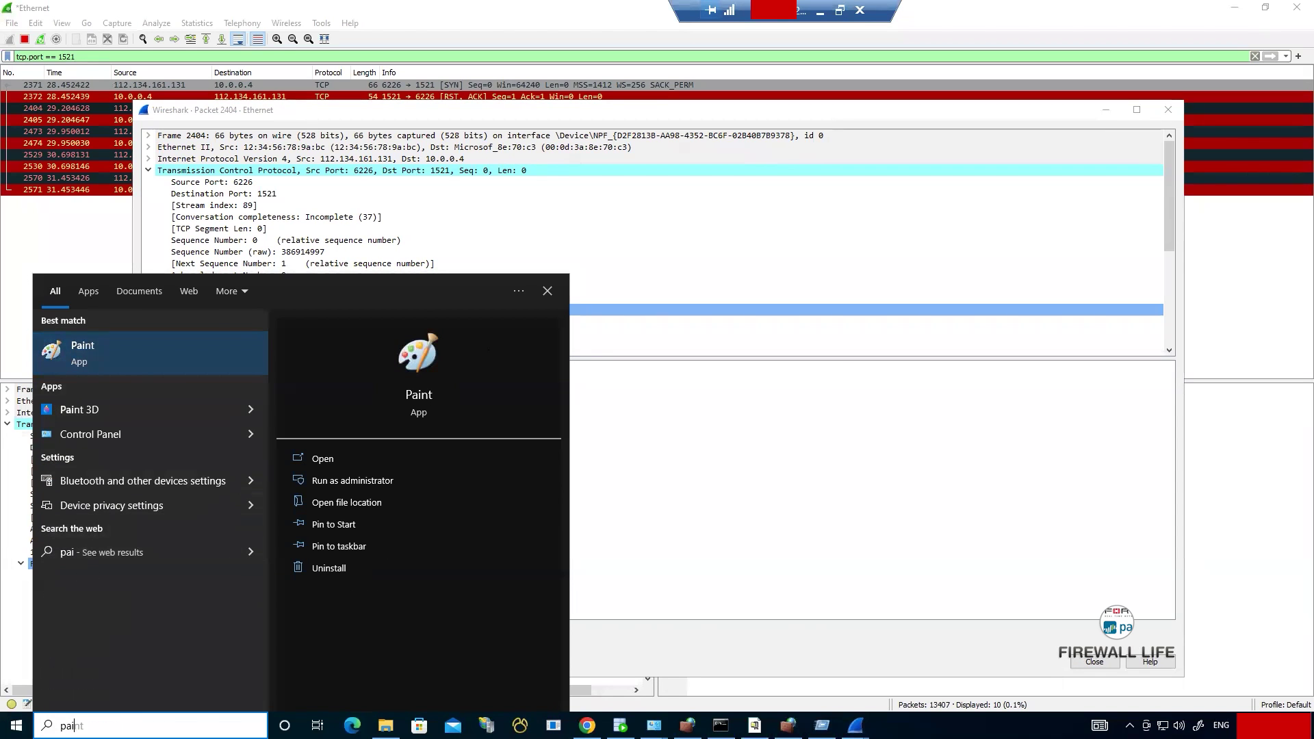
left_click(180, 360)
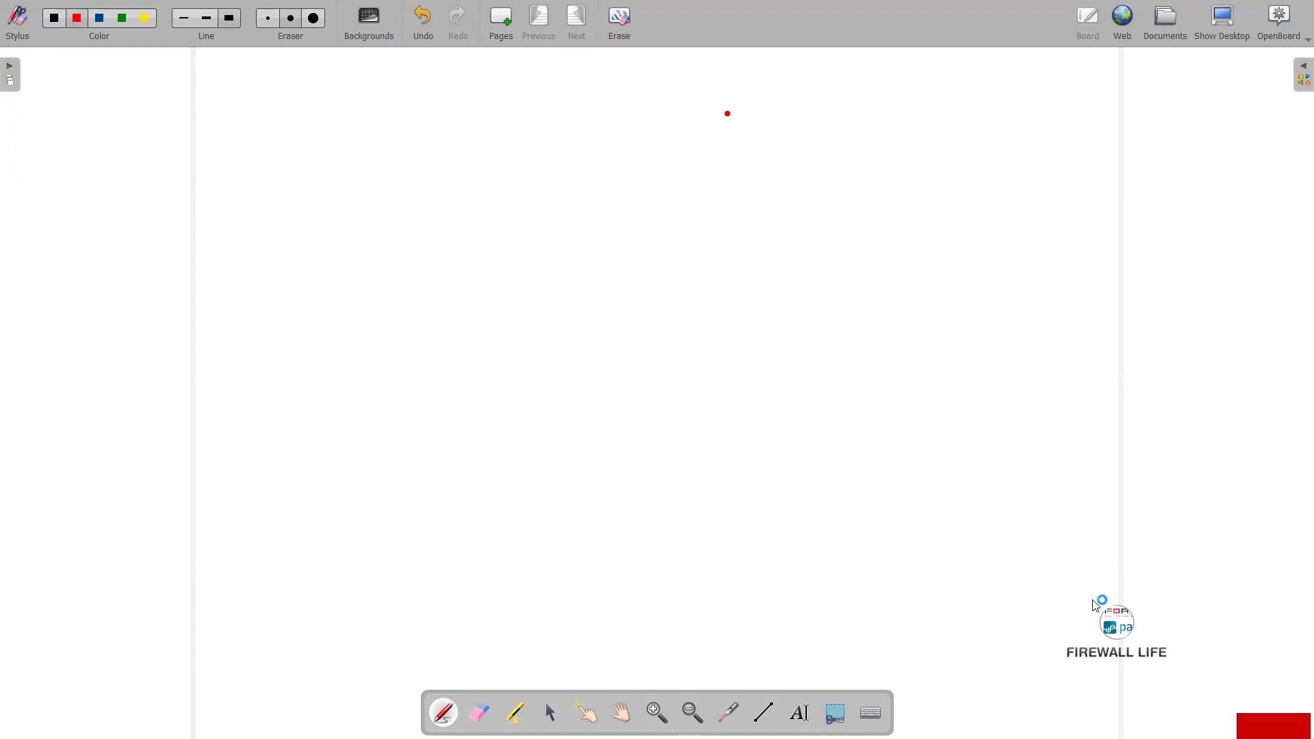
Step: Draw a small client box and a larger server box to its right
mouse_move(251, 310)
left_mouse_down()
mouse_move(315, 303)
mouse_move(247, 316)
mouse_move(247, 366)
mouse_move(321, 369)
left_mouse_up()
left_click_drag(311, 312, 320, 368)
left_click_drag(548, 236, 556, 299)
left_click_drag(553, 374, 677, 370)
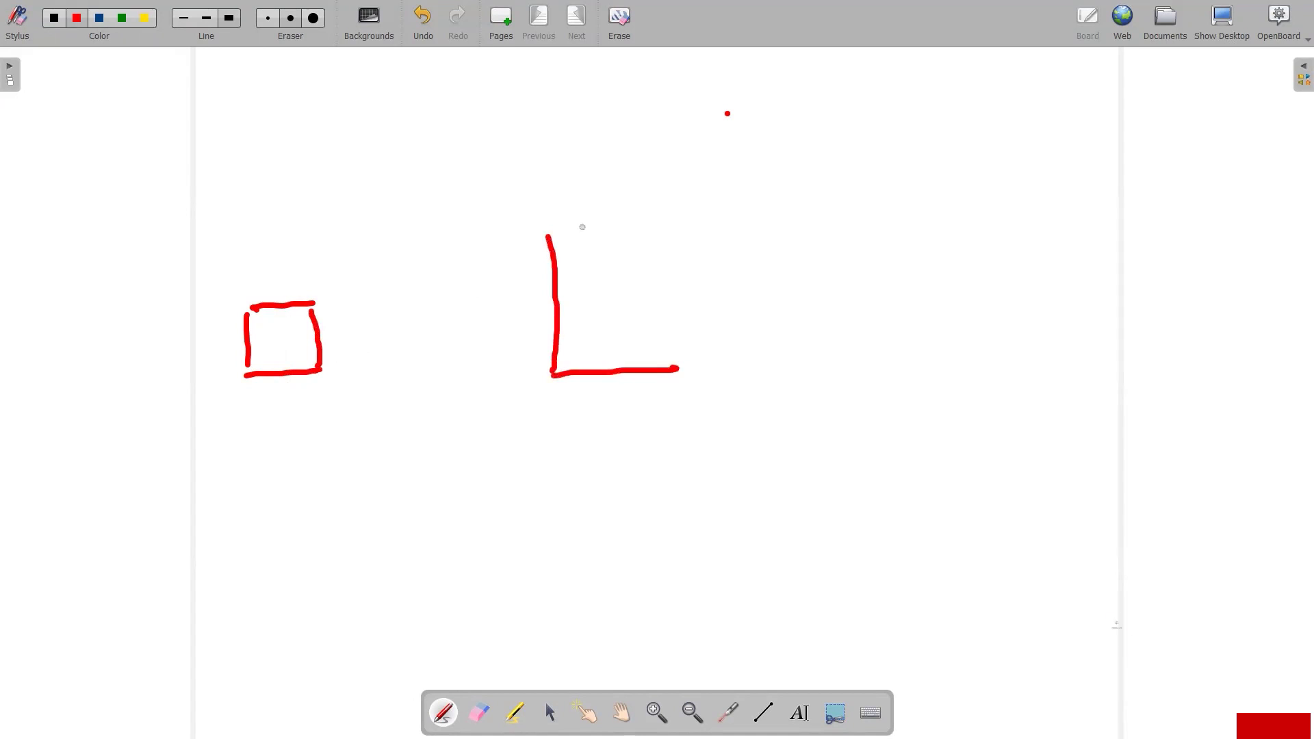
left_click_drag(552, 229, 692, 237)
left_click_drag(690, 245, 688, 368)
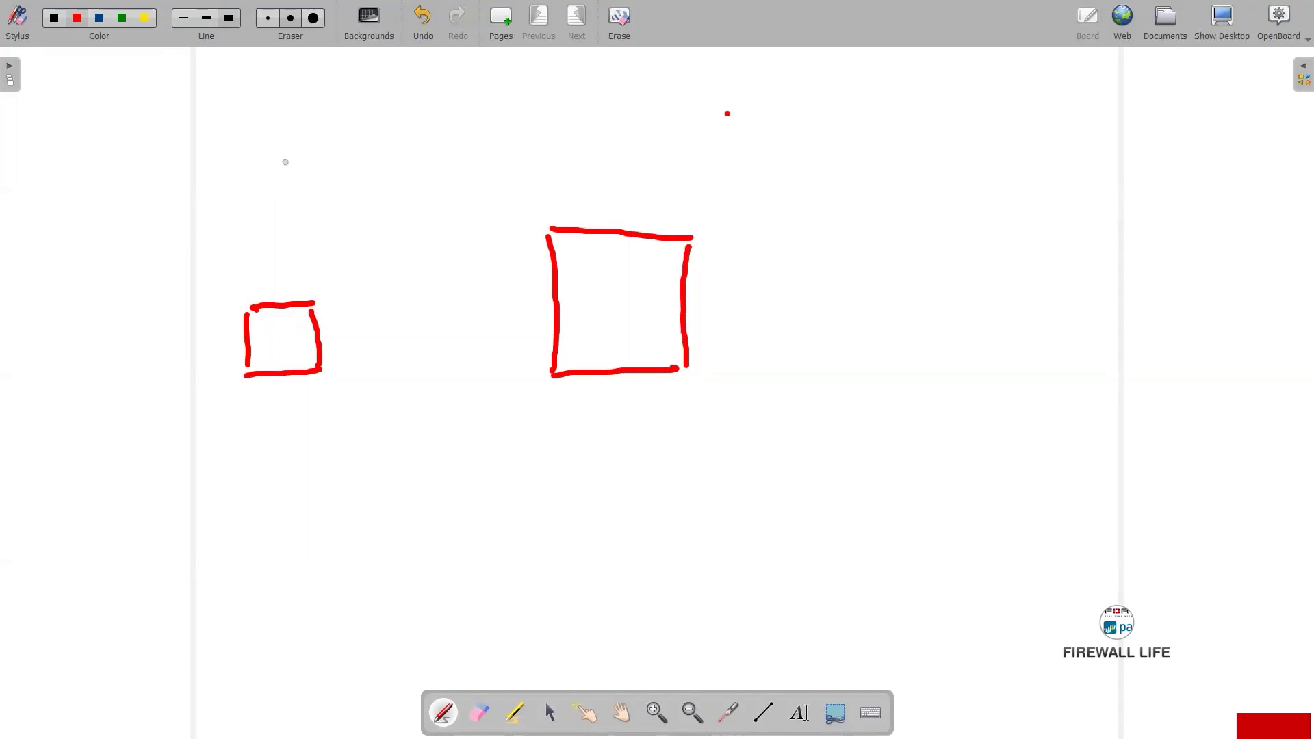
Step: Write a TCP / UDP heading above the boxes with a tick before TCP
mouse_move(317, 145)
left_mouse_down()
mouse_move(323, 161)
mouse_move(317, 146)
mouse_move(364, 155)
mouse_move(327, 138)
left_mouse_up()
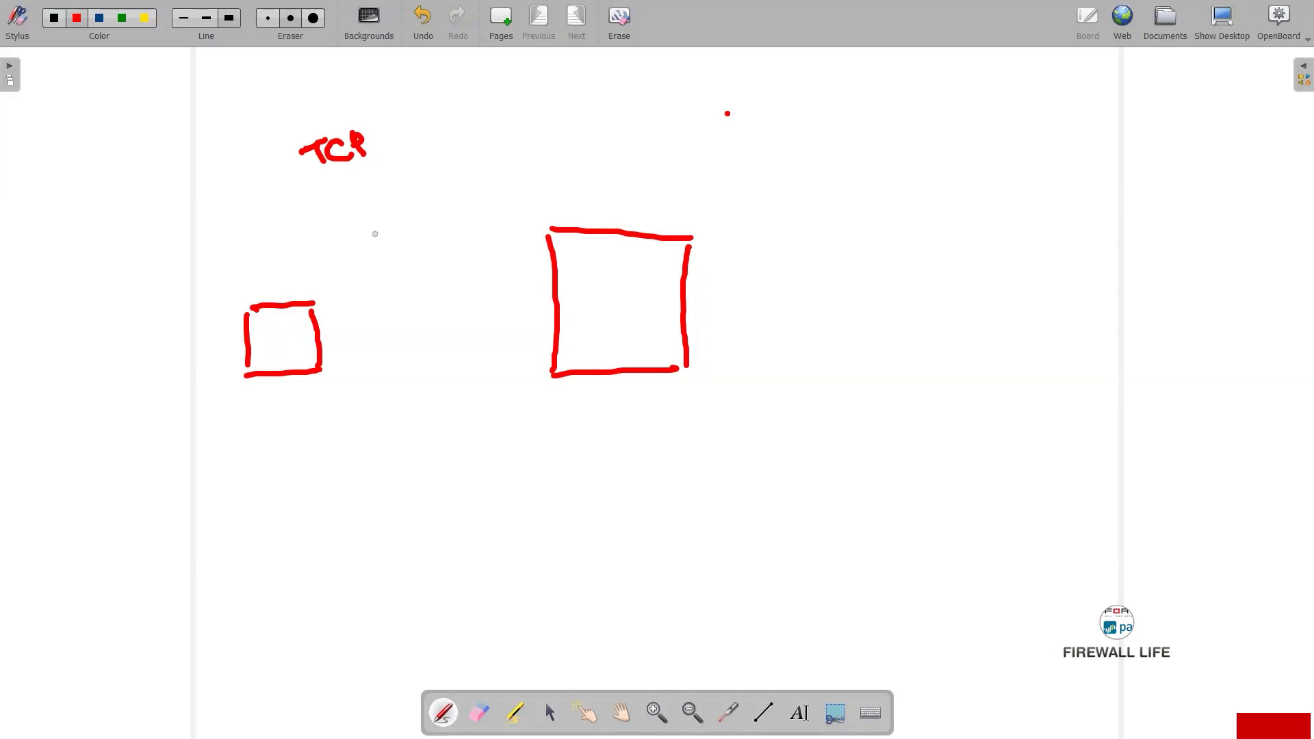
left_click_drag(385, 100, 378, 178)
mouse_move(404, 123)
left_mouse_down()
mouse_move(423, 134)
mouse_move(426, 115)
left_mouse_up()
mouse_move(432, 110)
left_mouse_down()
mouse_move(432, 124)
mouse_move(453, 113)
mouse_move(468, 124)
mouse_move(468, 107)
mouse_move(486, 127)
mouse_move(513, 119)
left_mouse_up()
left_click_drag(278, 158, 325, 117)
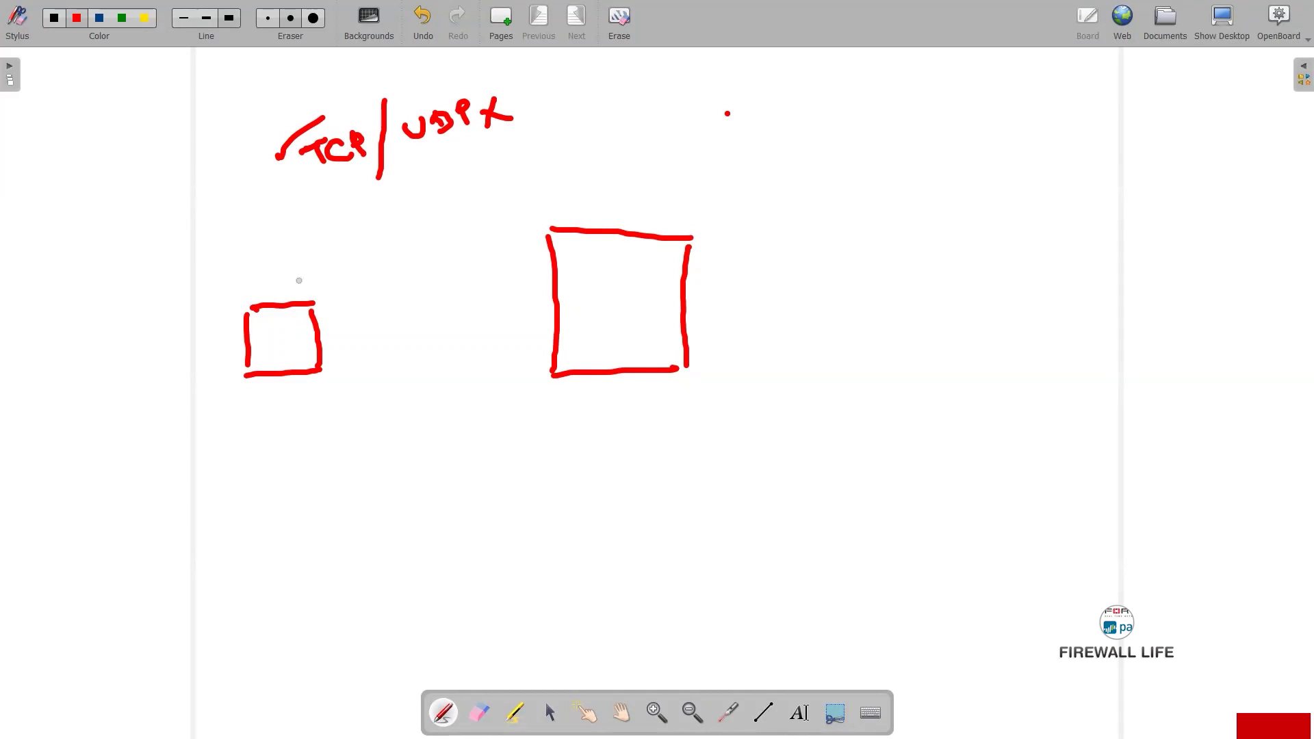
Step: Draw a Syn-labelled arrow to the server box and a return arc toward the client
mouse_move(312, 288)
left_mouse_down()
mouse_move(409, 229)
mouse_move(523, 244)
mouse_move(522, 259)
left_mouse_up()
mouse_move(503, 186)
left_mouse_down()
mouse_move(490, 208)
mouse_move(549, 196)
left_mouse_up()
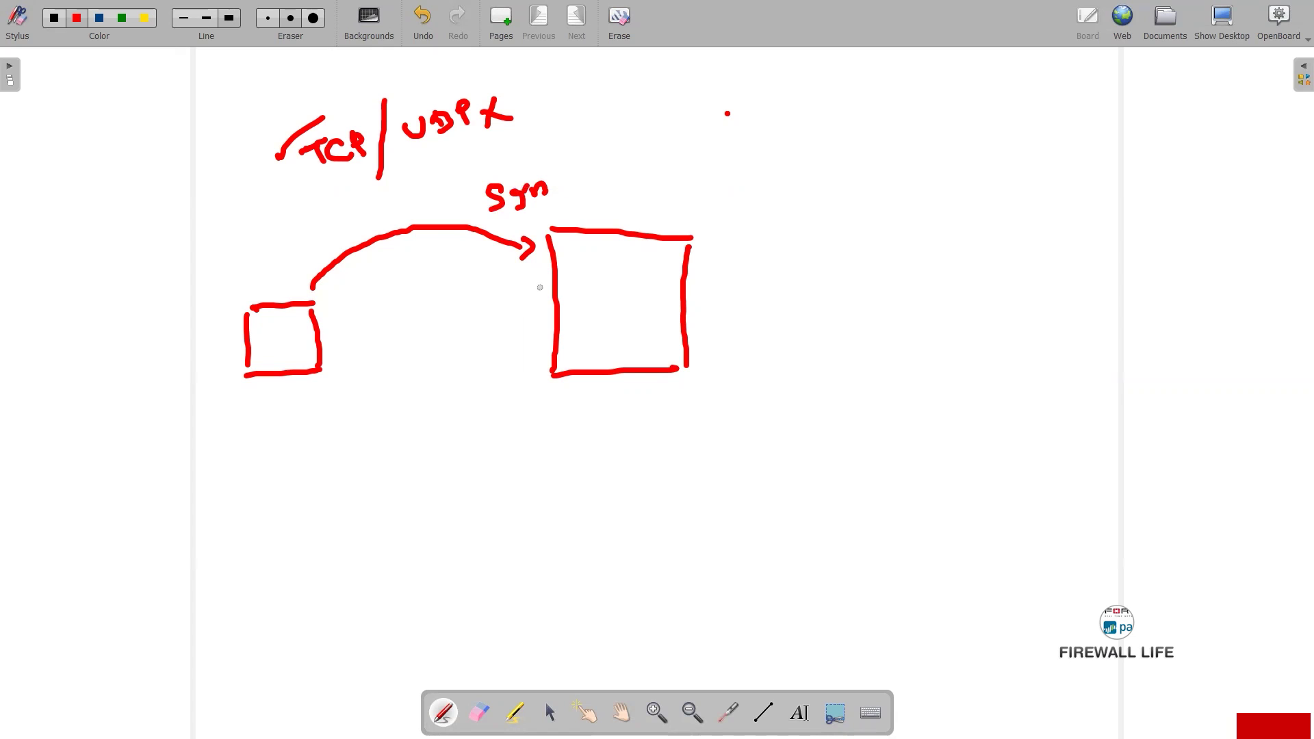
mouse_move(530, 285)
left_mouse_down()
mouse_move(438, 319)
mouse_move(355, 326)
mouse_move(349, 343)
left_mouse_up()
Step: Finish the syn/ACK return arrow and add an ACK-labelled arrow from client to server
left_click_drag(419, 293, 410, 309)
mouse_move(426, 292)
left_mouse_down()
mouse_move(442, 311)
mouse_move(467, 293)
mouse_move(478, 310)
mouse_move(521, 282)
left_mouse_up()
left_click_drag(537, 263, 534, 275)
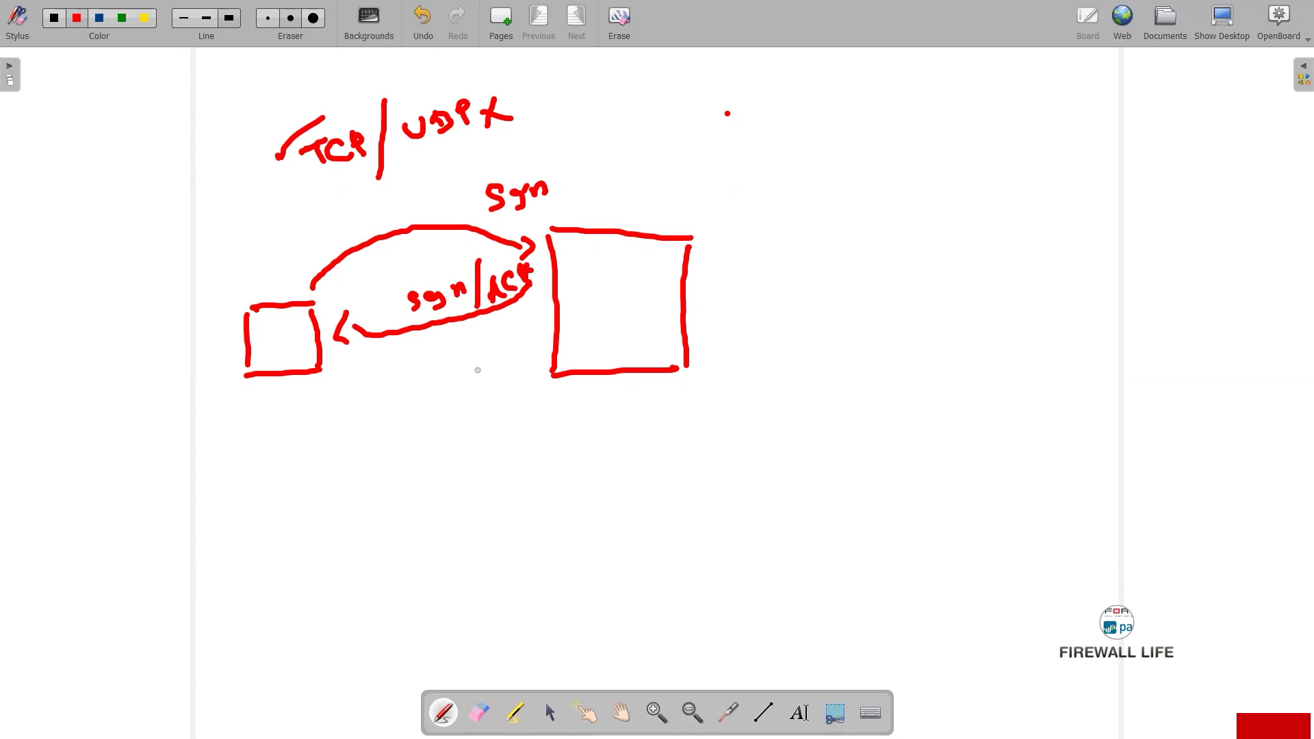
mouse_move(340, 376)
left_mouse_down()
mouse_move(401, 413)
mouse_move(517, 372)
left_mouse_up()
mouse_move(487, 438)
left_mouse_down()
mouse_move(478, 464)
mouse_move(520, 448)
left_mouse_up()
mouse_move(537, 422)
left_mouse_down()
mouse_move(529, 437)
mouse_move(541, 440)
left_mouse_up()
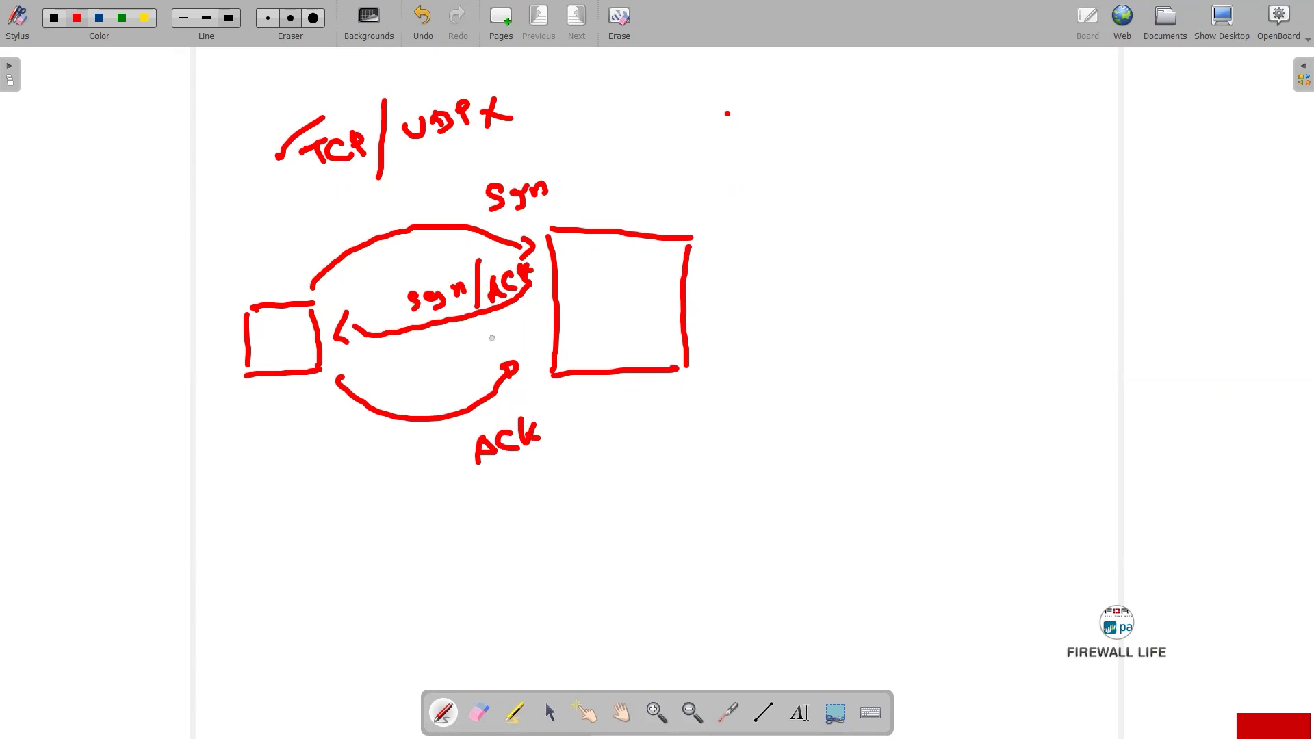
Step: Add a circled 3 and an underlined RST / ACK note beside the server box
mouse_move(439, 345)
left_mouse_down()
mouse_move(447, 361)
mouse_move(431, 351)
mouse_move(467, 335)
left_mouse_up()
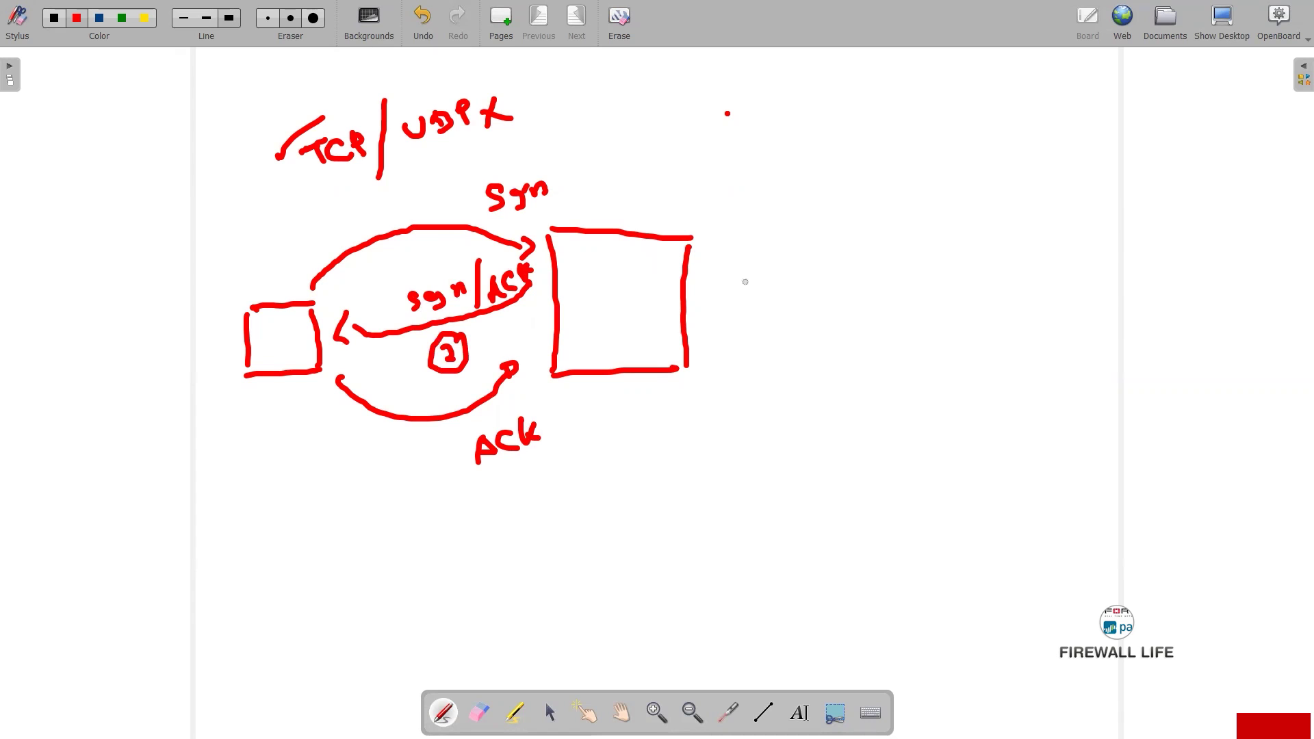
mouse_move(771, 269)
left_mouse_down()
mouse_move(766, 297)
mouse_move(798, 272)
mouse_move(793, 291)
mouse_move(820, 277)
mouse_move(827, 254)
mouse_move(839, 294)
mouse_move(880, 251)
mouse_move(887, 272)
mouse_move(928, 261)
left_mouse_up()
left_click_drag(767, 326, 854, 295)
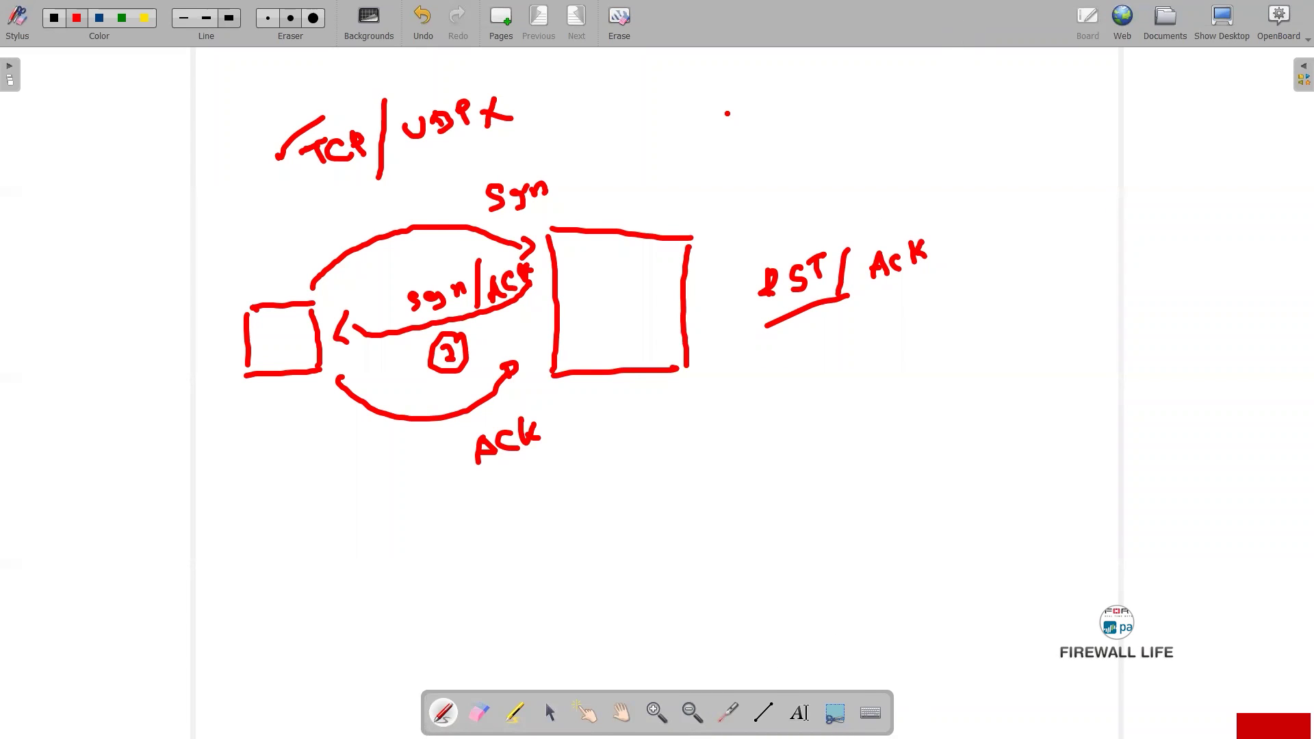
key("super+d")
key("super+d")
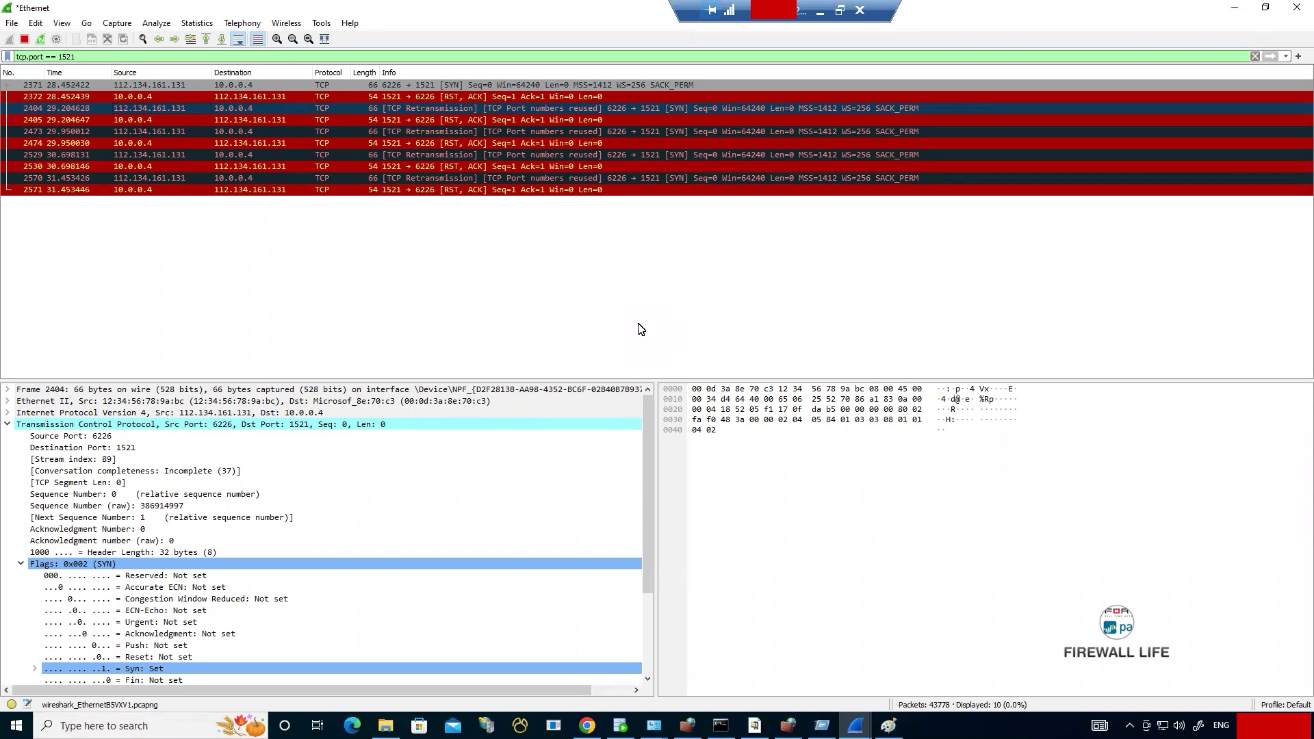
Step: Change the display filter from port 1521 to tcp.port == 80
left_click(85, 56)
key("BackSpace")
key("BackSpace")
key("BackSpace")
key("BackSpace")
type("80")
key("Return")
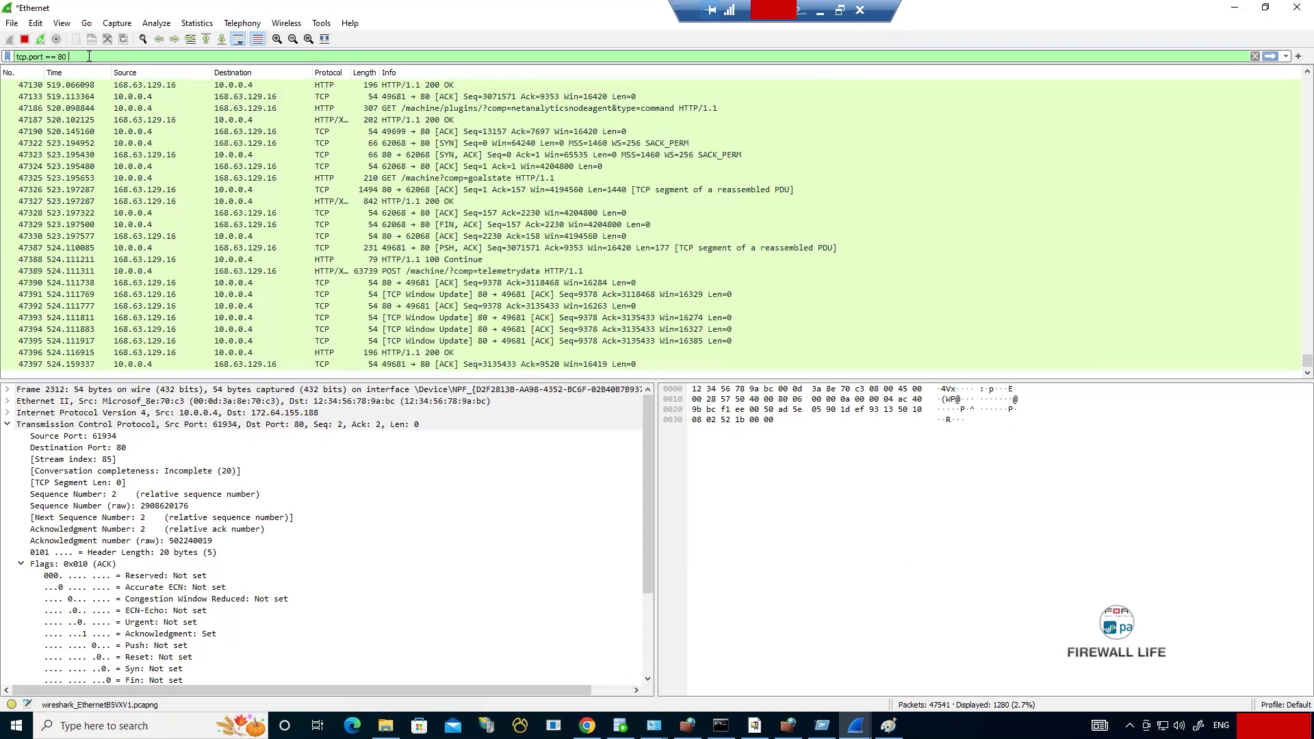
Step: Narrow the filter to tcp.port == 80 && ip.src == 112.134.161.131
type("&&")
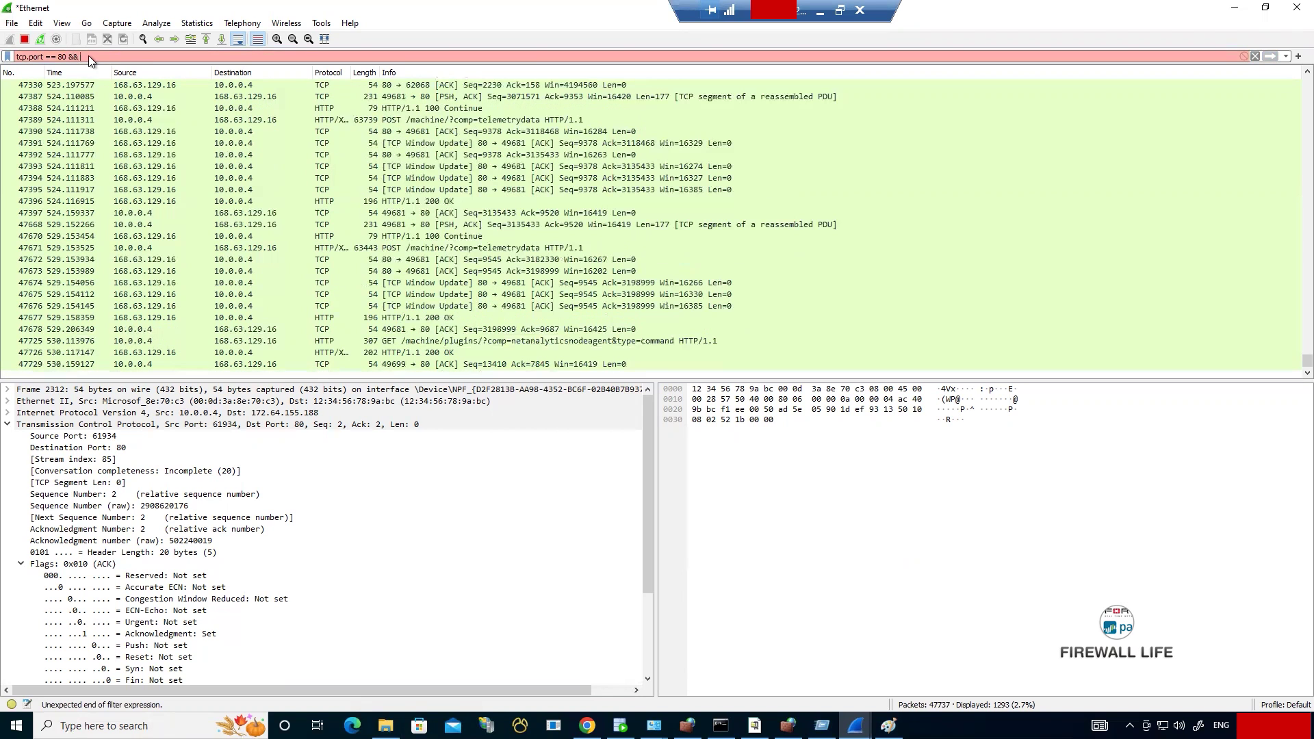
type(" ip.")
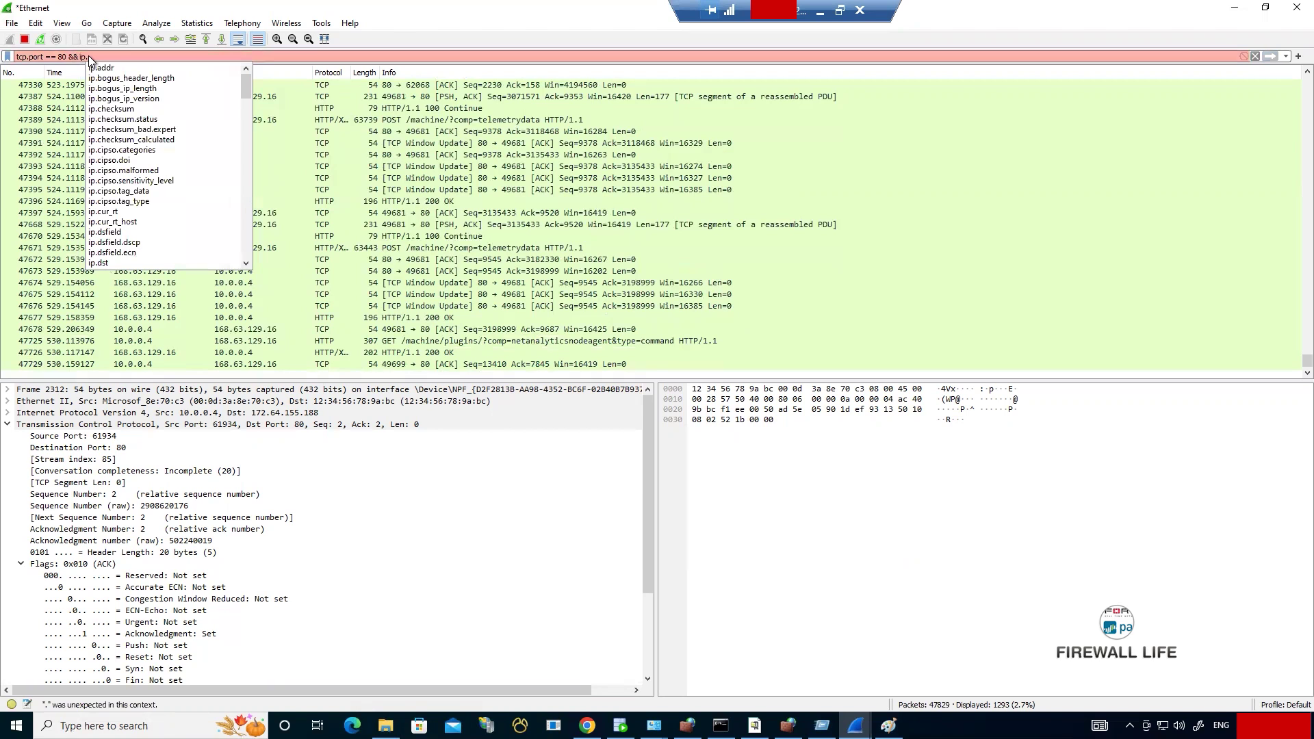
type("src")
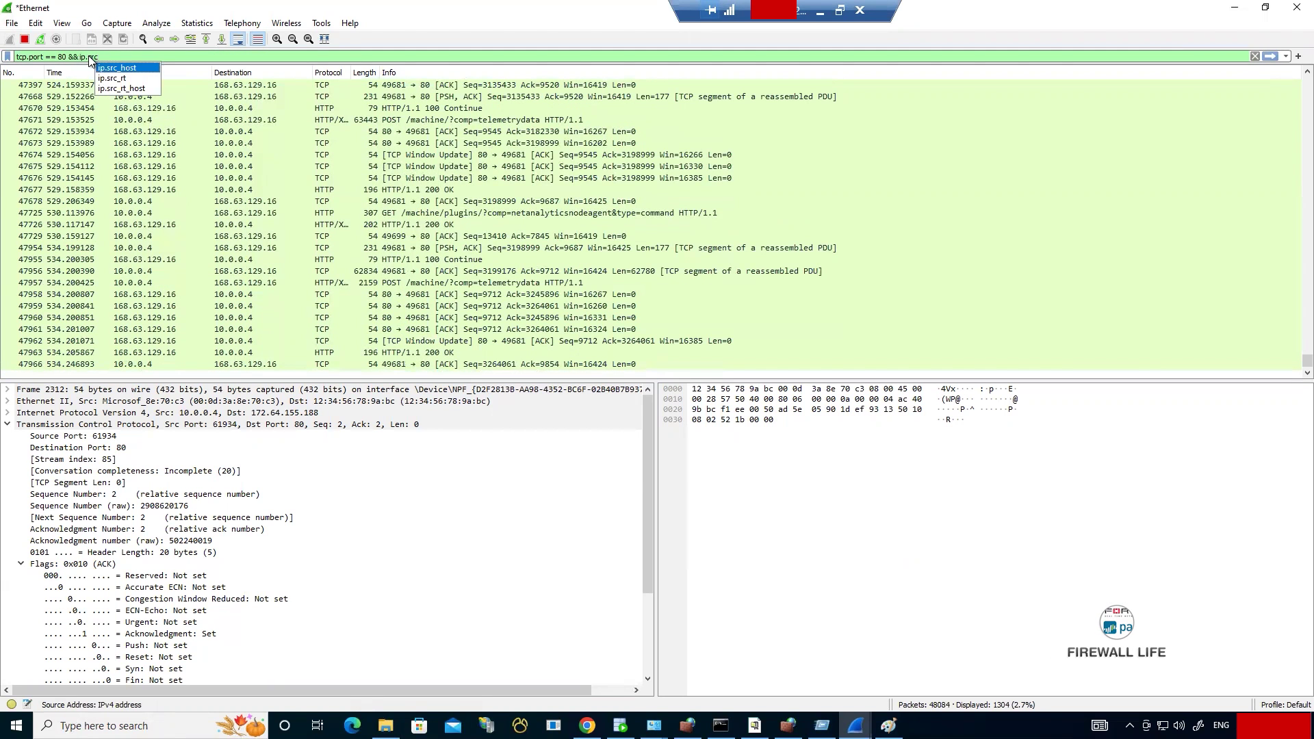
type(" ==")
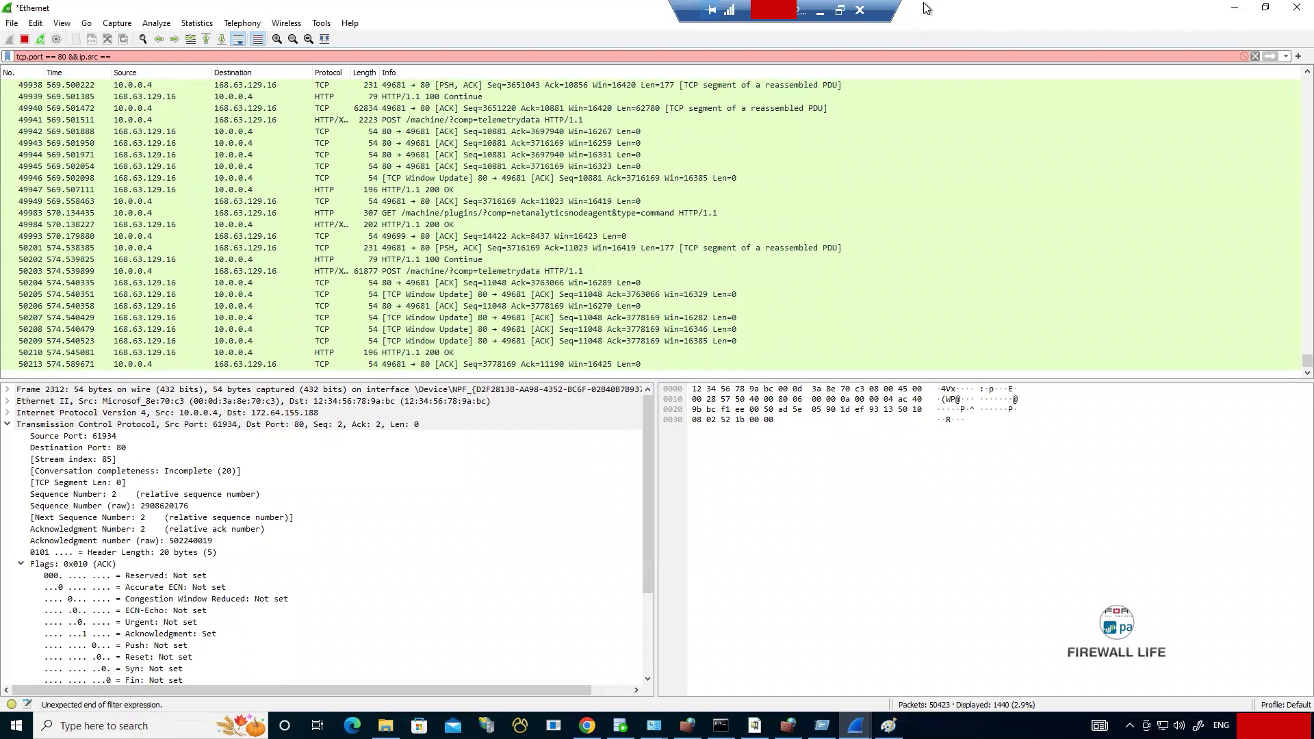
type("112.")
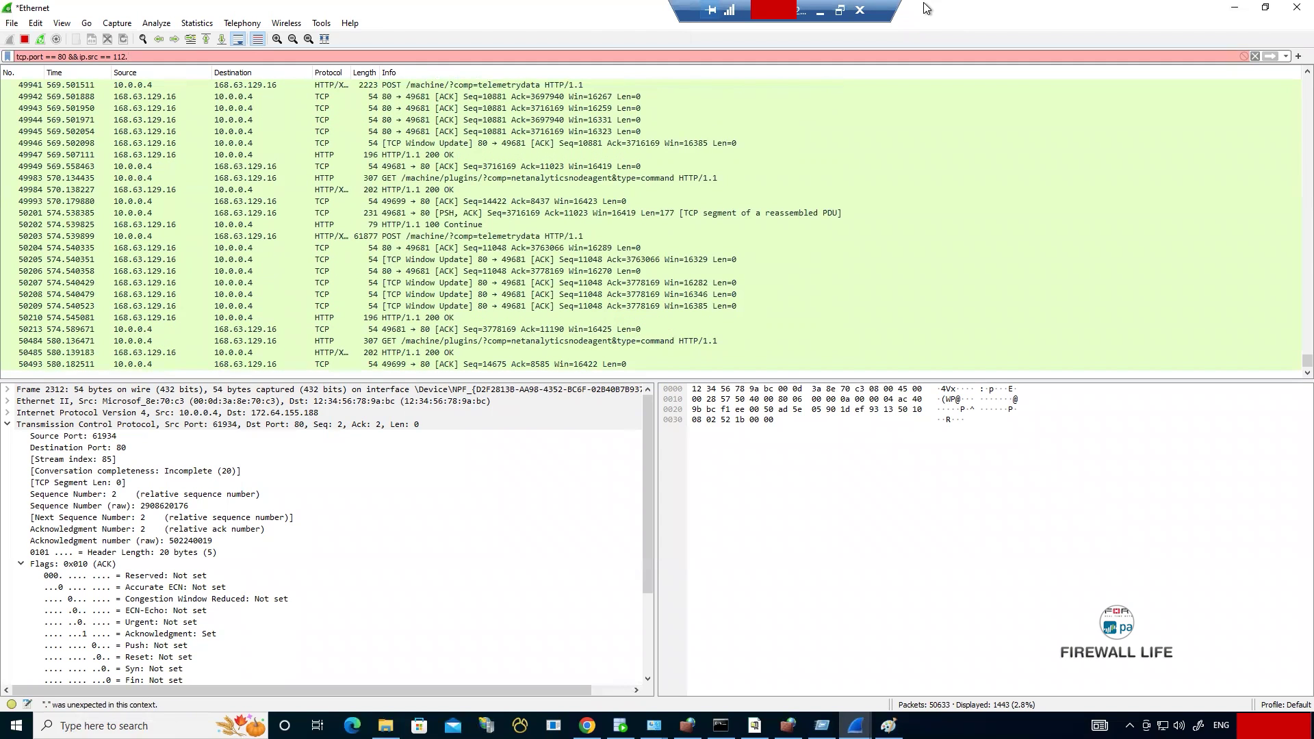
type("134.")
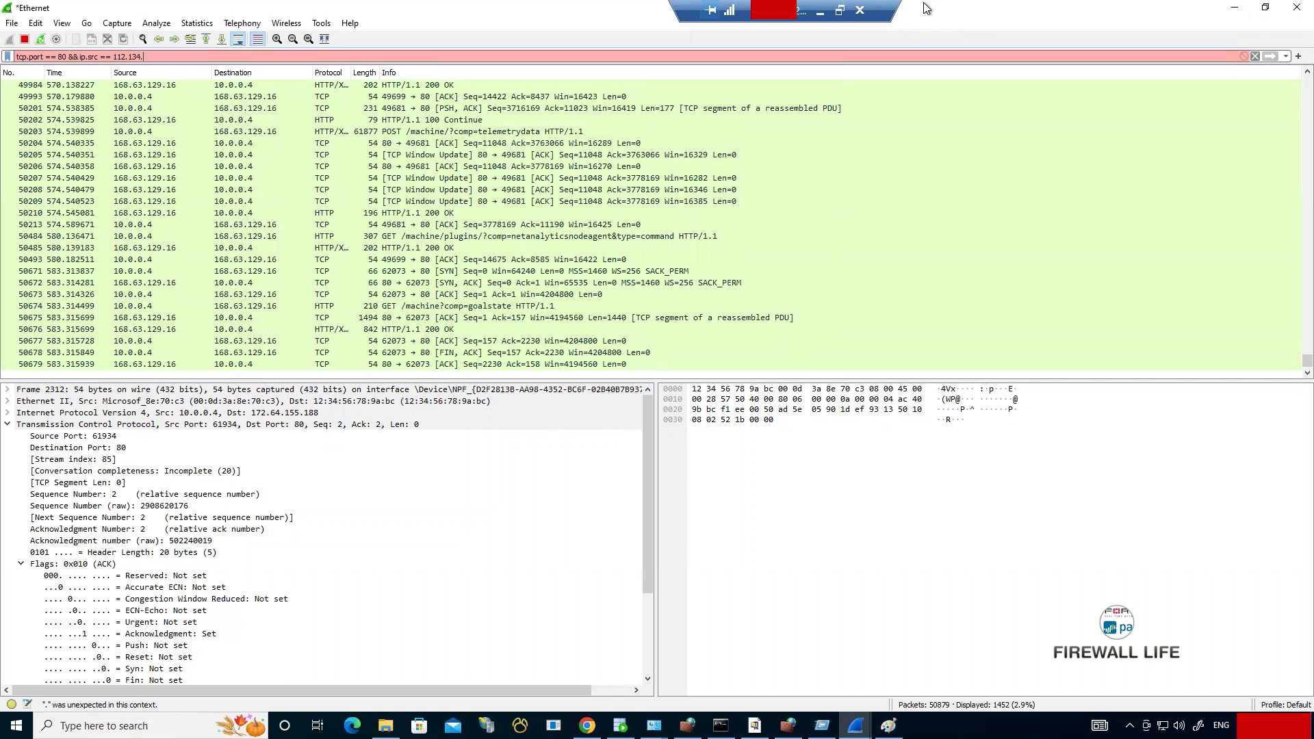
type("161.")
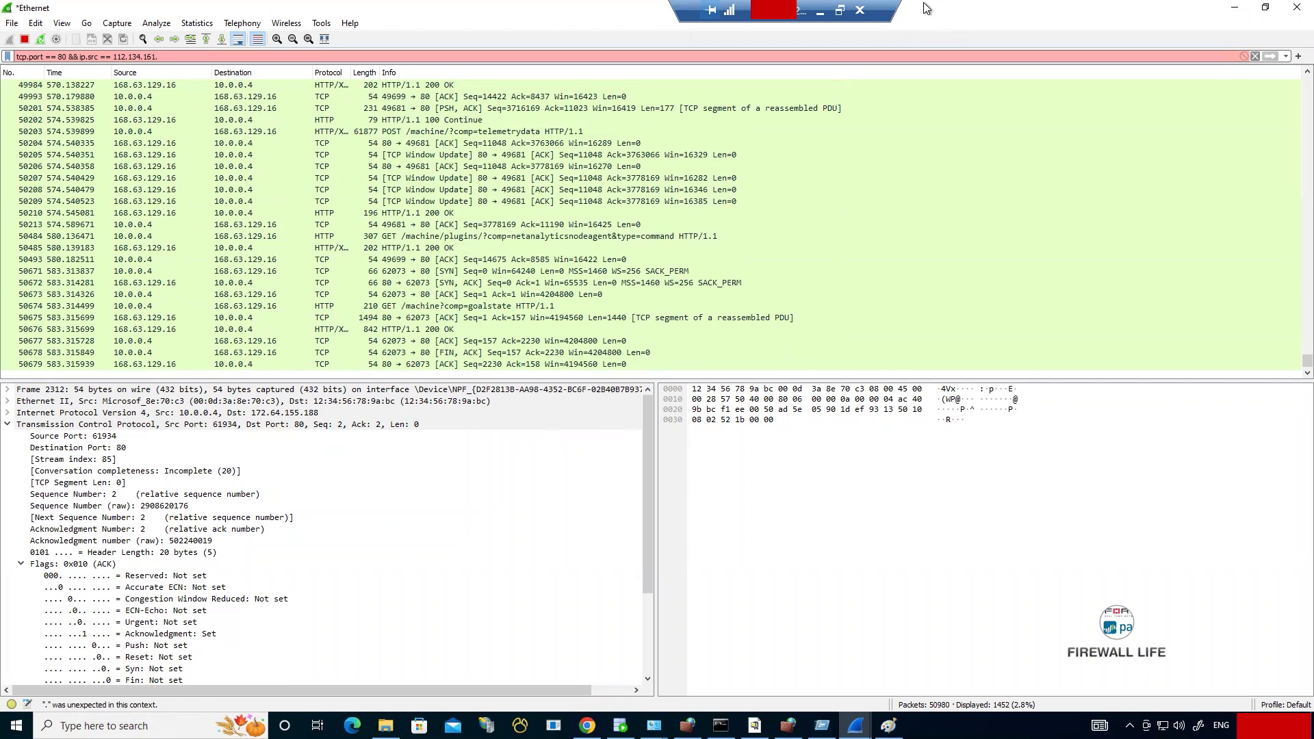
type("131")
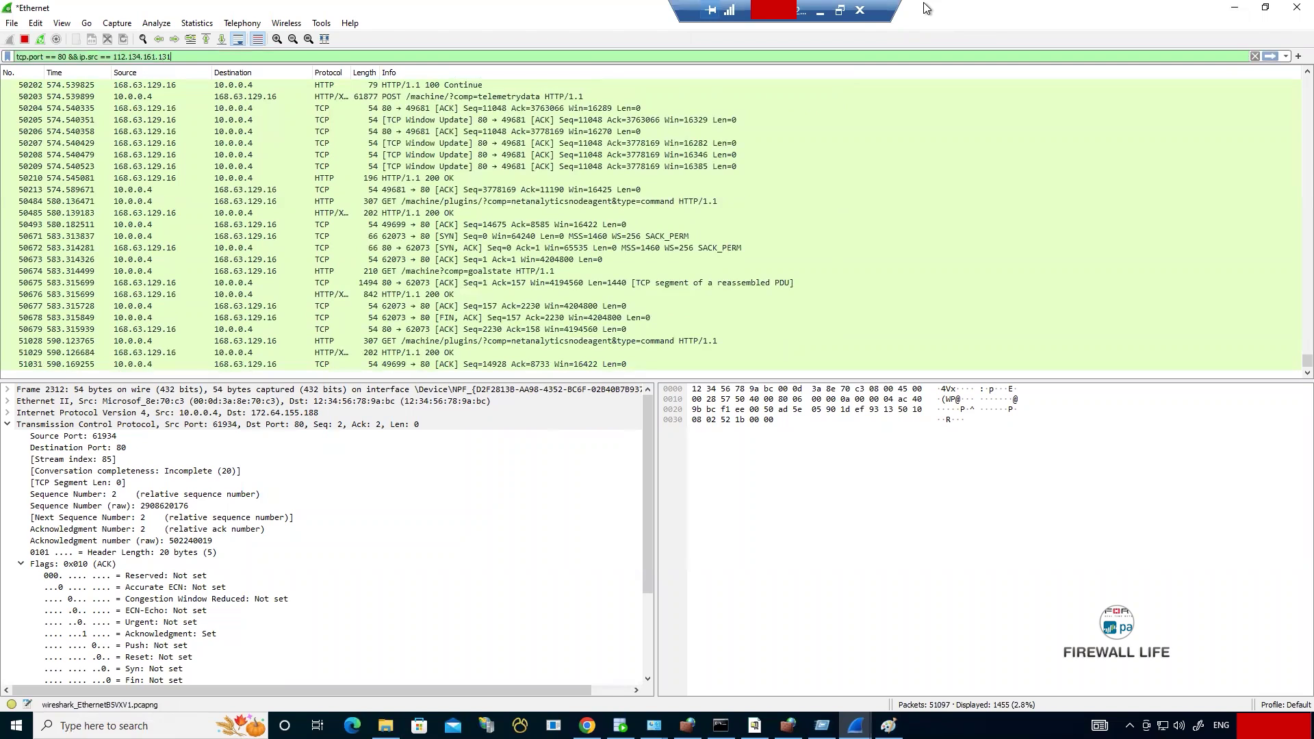
key("Return")
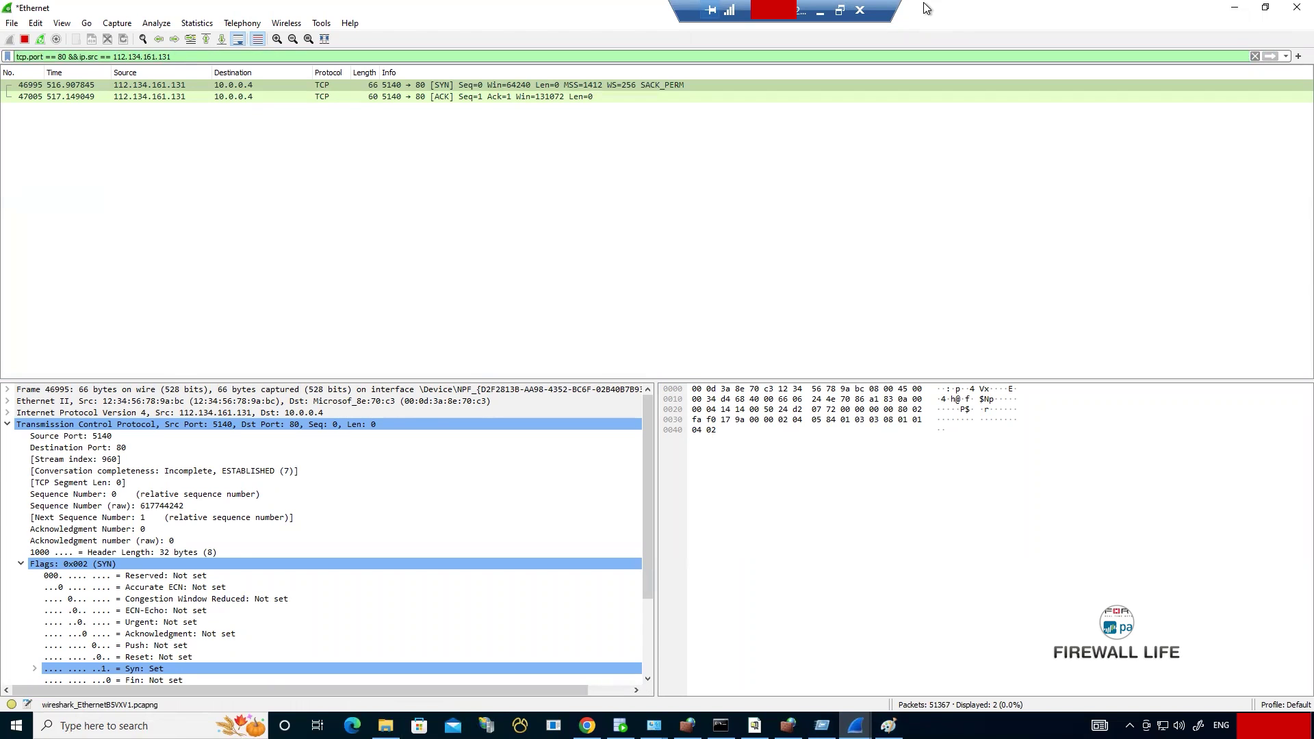
Step: Open ACK packet 47005 in its own window and expand its IPv4 header
double_click(260, 85)
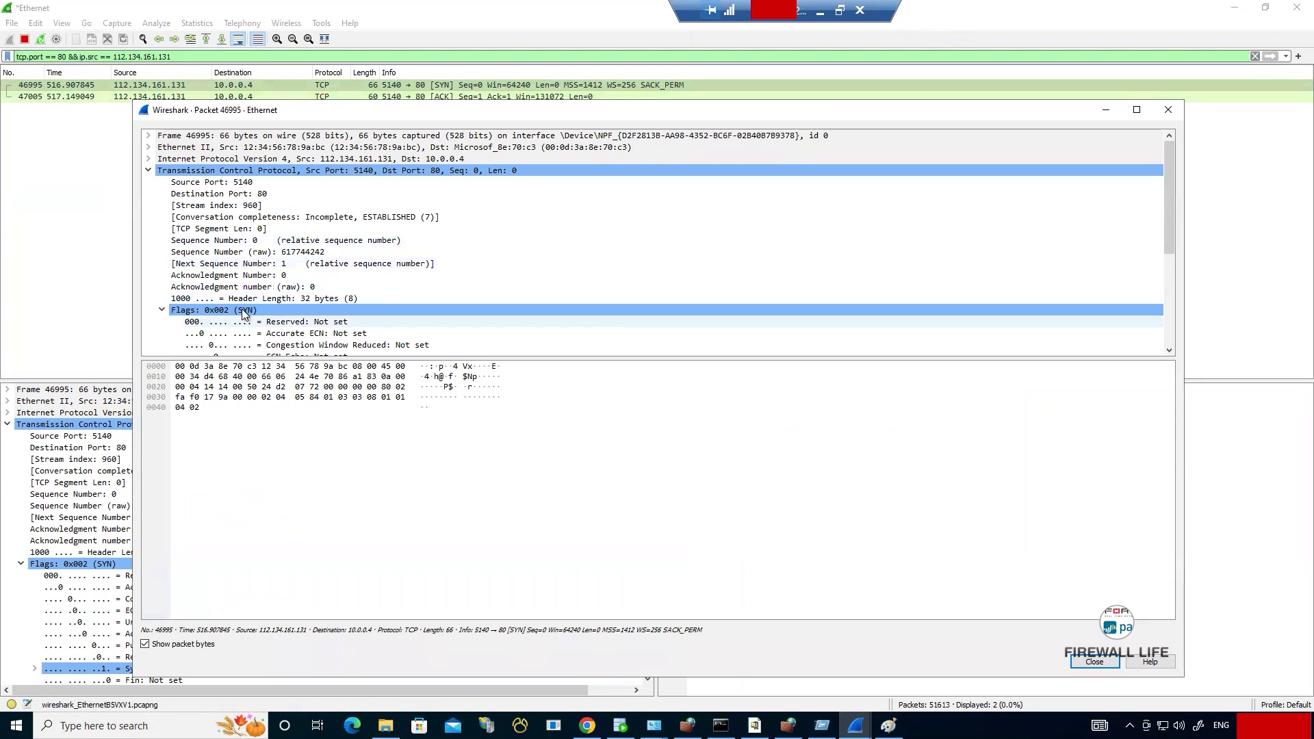
left_click(1167, 111)
double_click(233, 97)
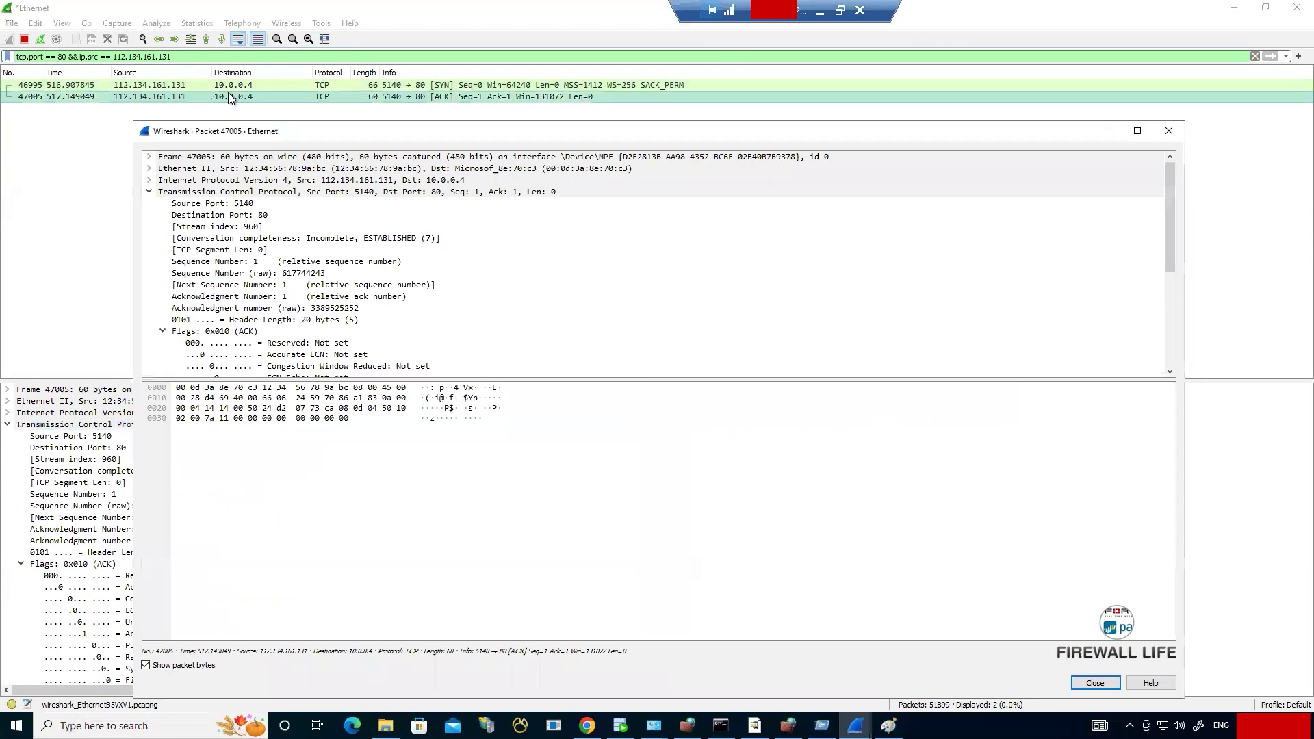
left_click(243, 333)
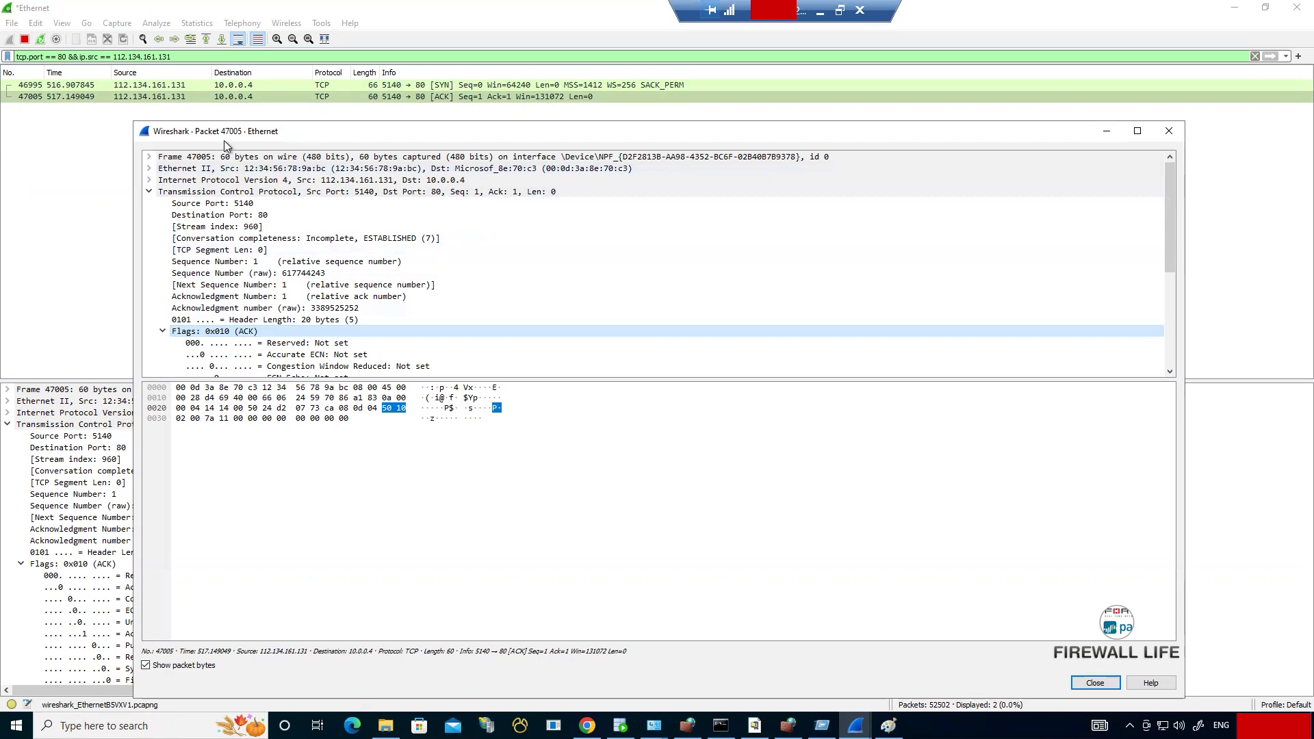
left_click(149, 180)
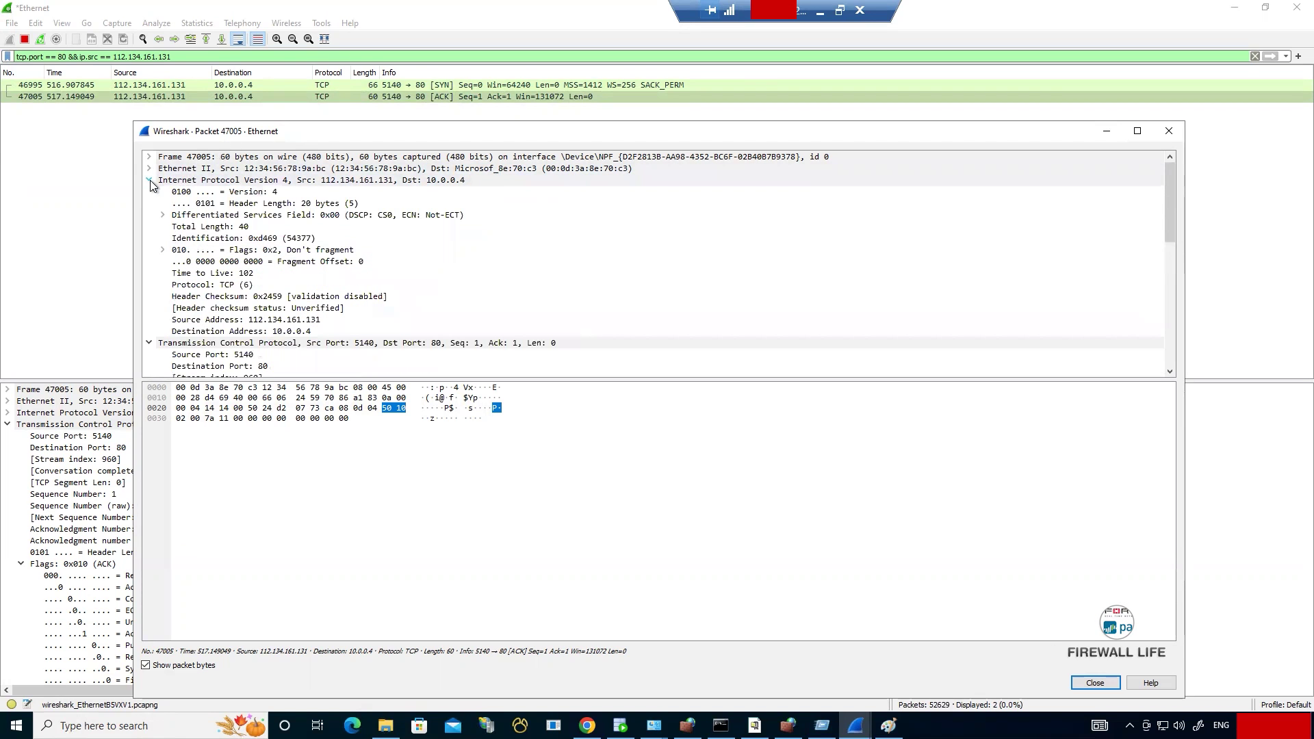
scroll(439, 319, "down", 1)
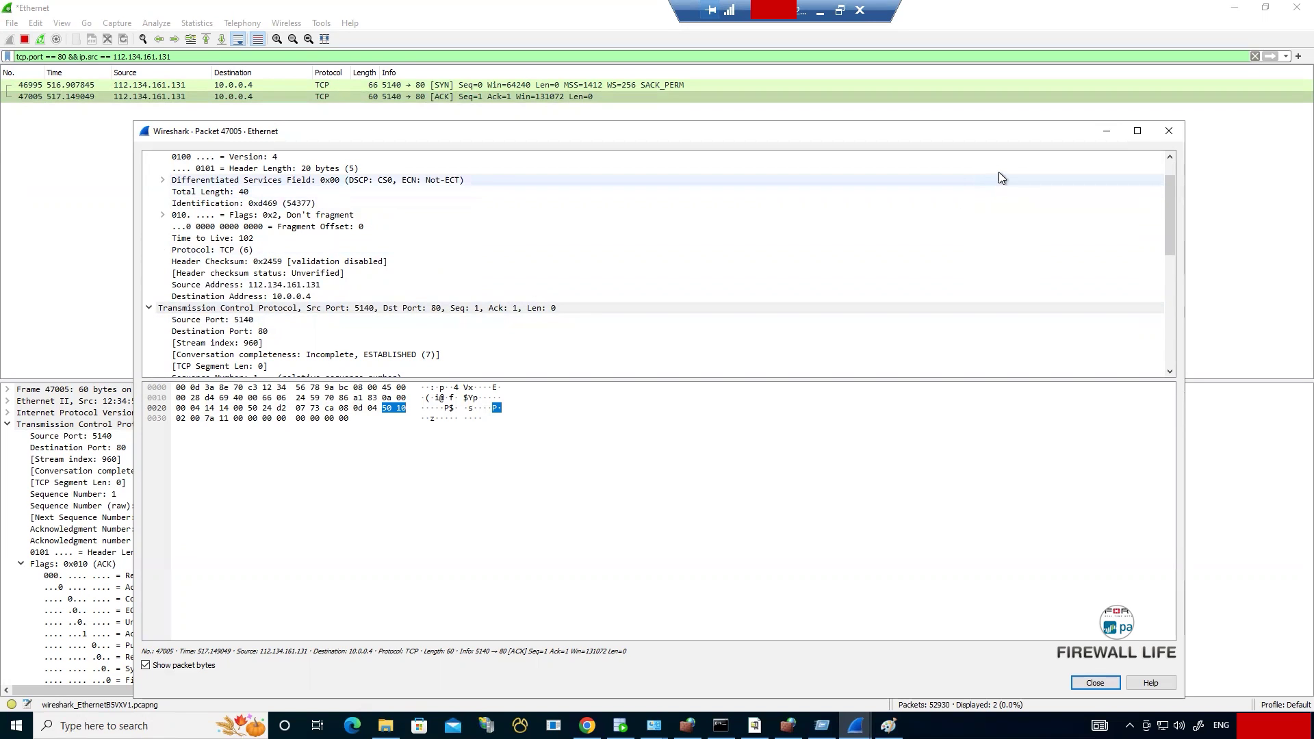
Step: Close packet 47005 and change the filter to tcp.port == 80 && ip.dst == 112.134.161.131
left_click(1169, 130)
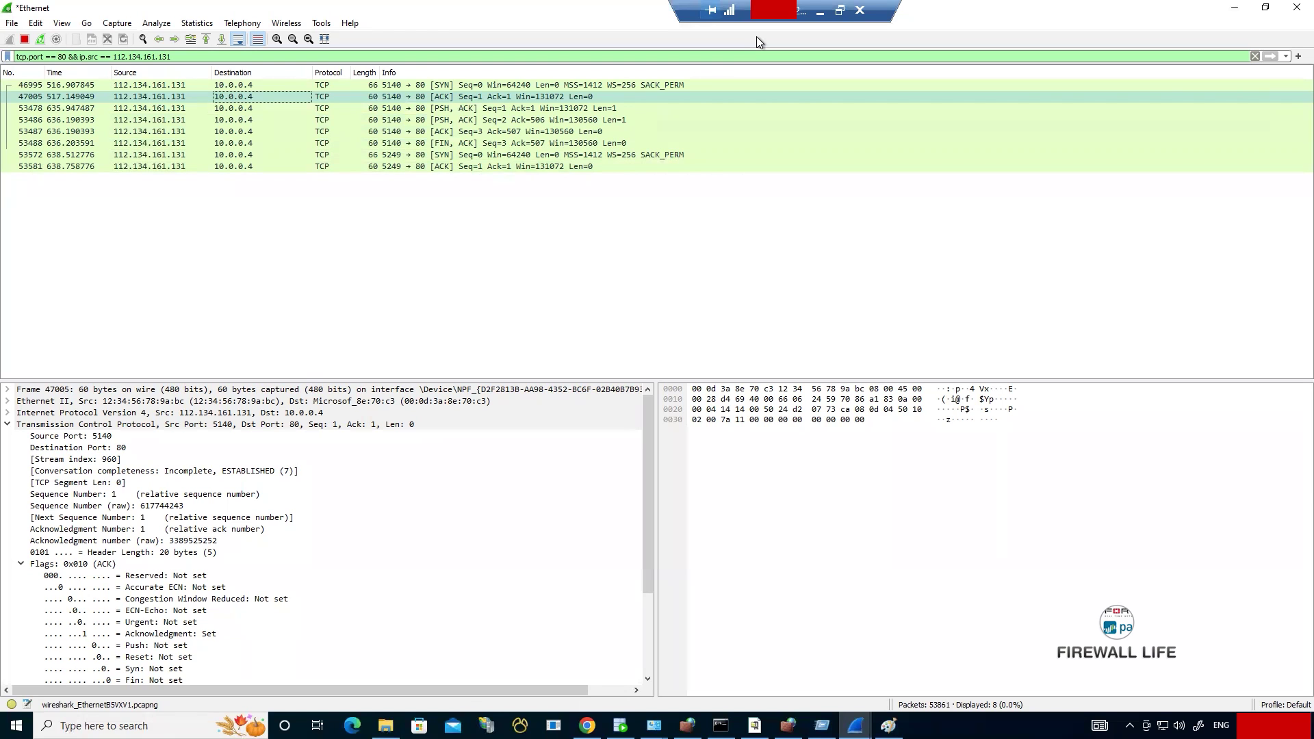
left_click(180, 57)
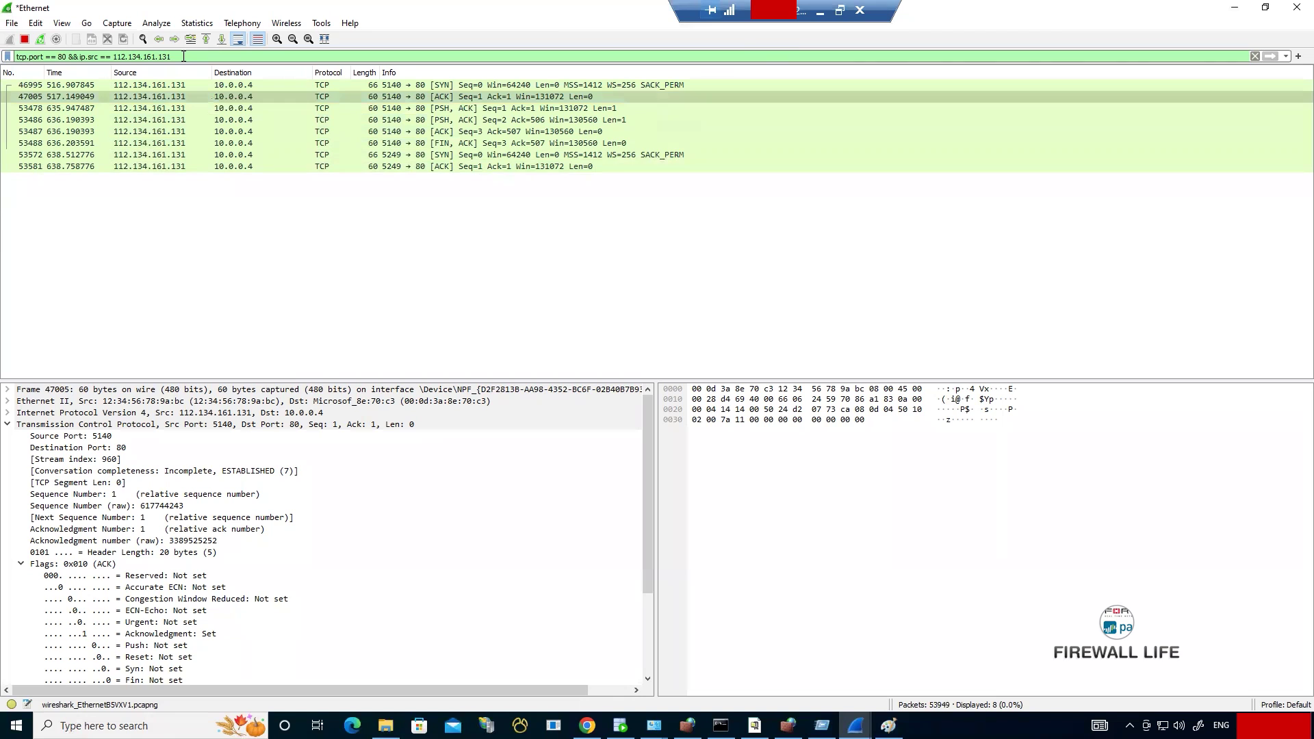
left_click(99, 57)
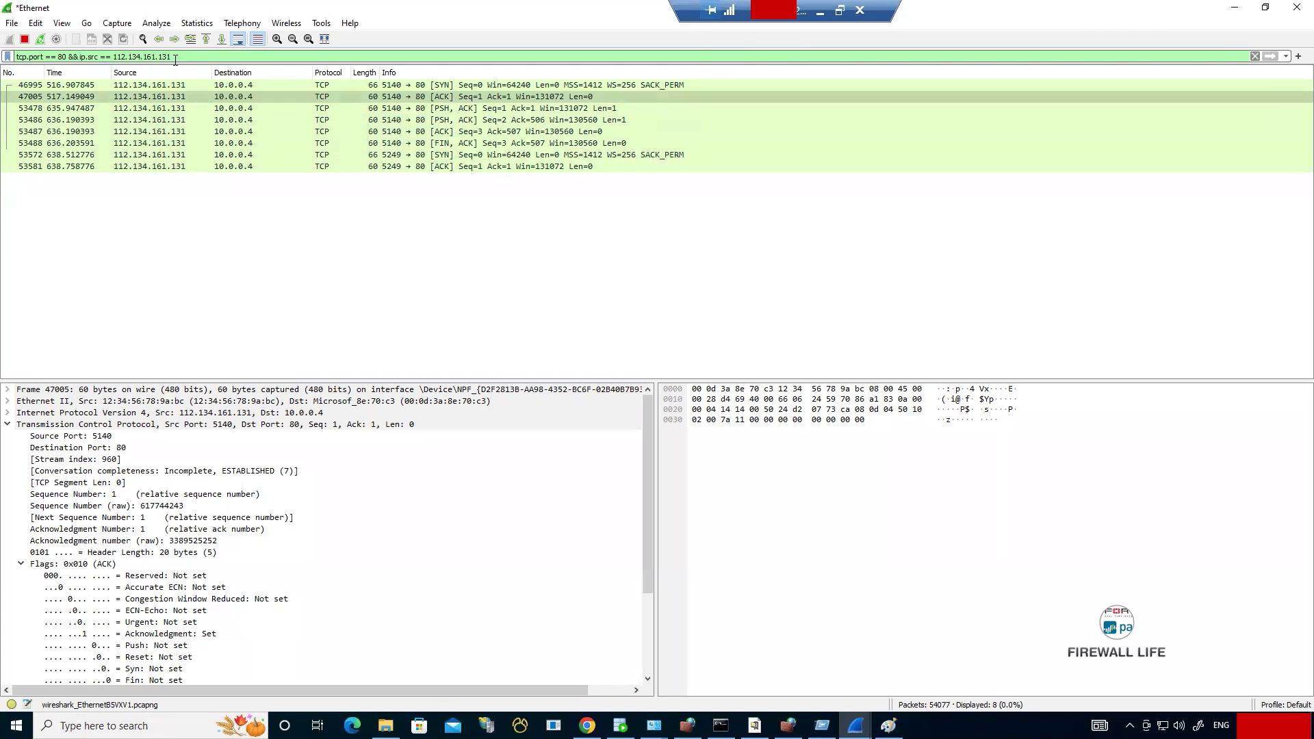
key("BackSpace")
key("BackSpace")
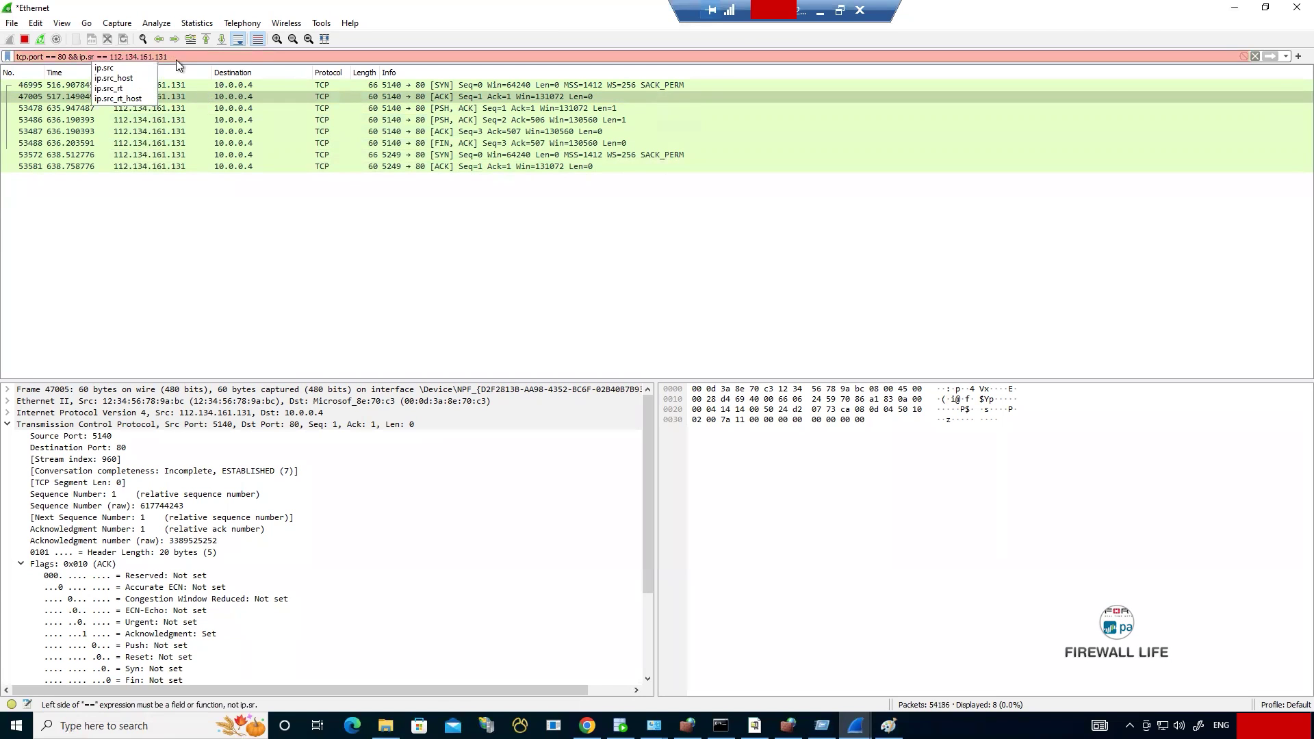
key("BackSpace")
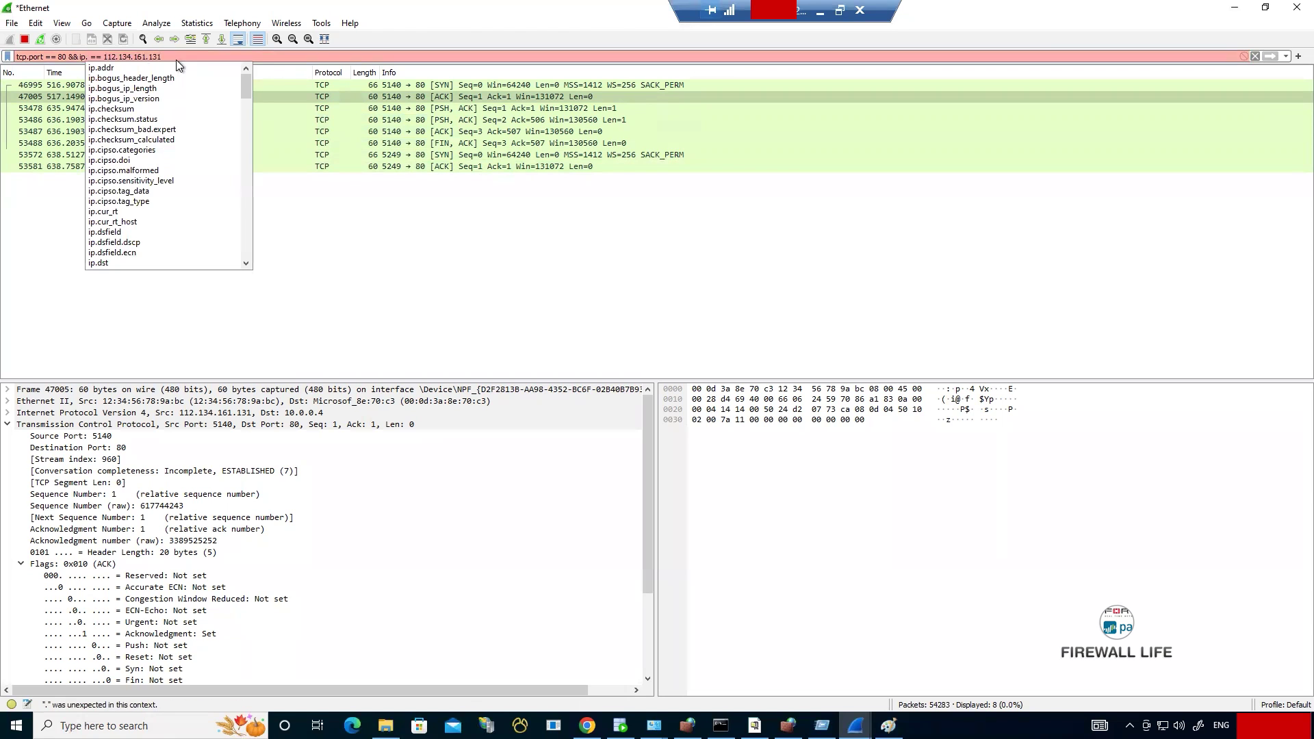
type("dst")
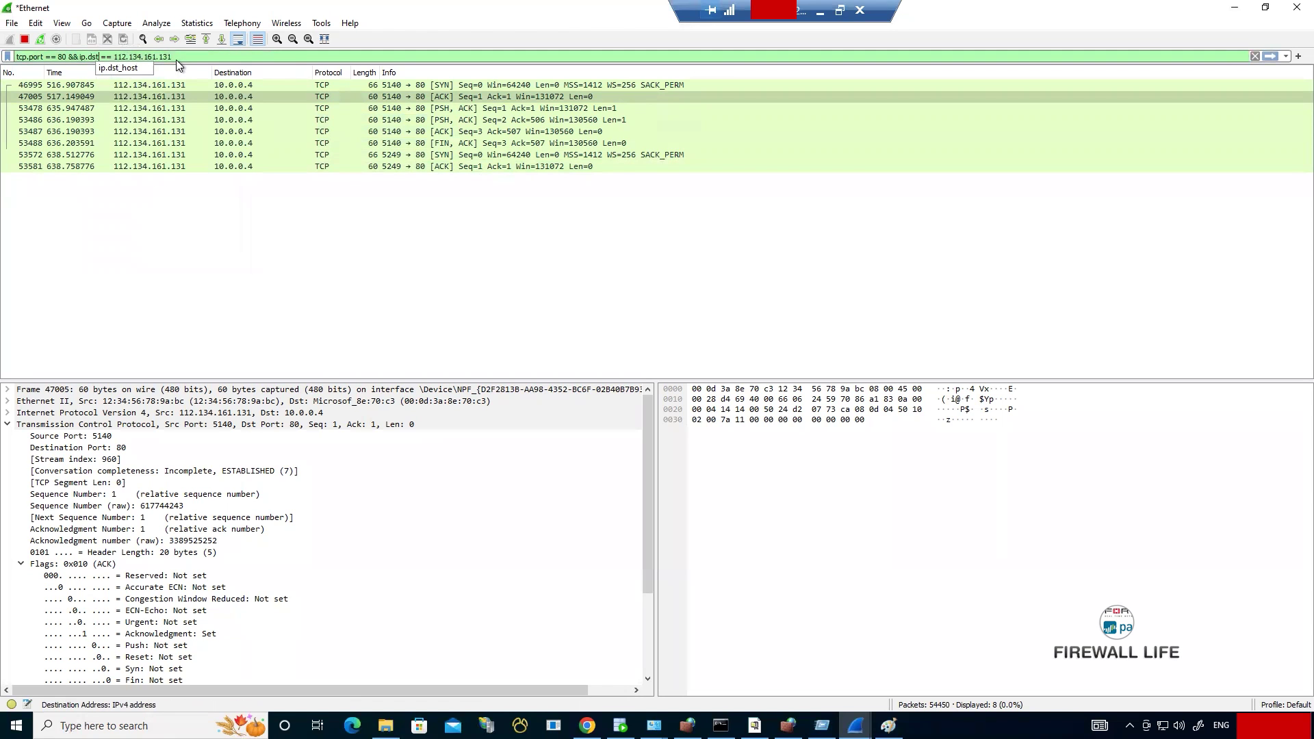
key("Return")
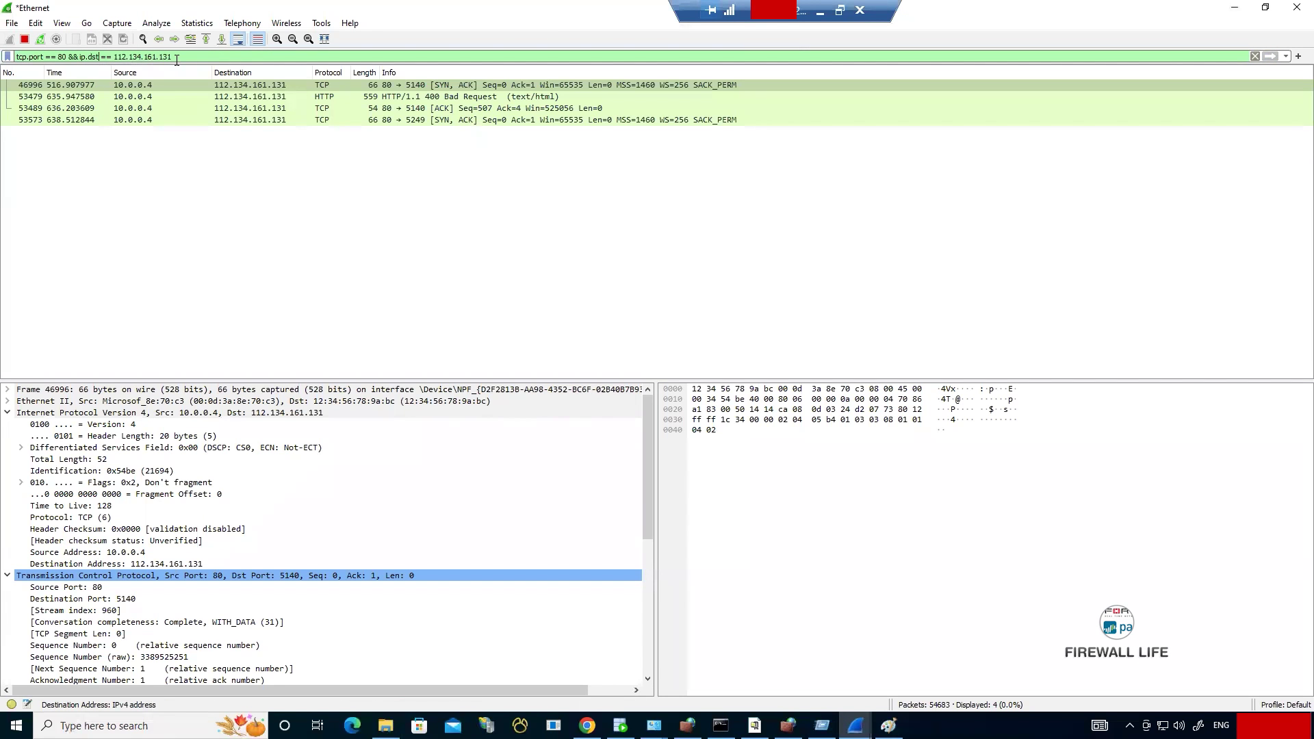
Step: Open packet 46996 in its own window and scroll down to its TCP SYN-ACK flags (0x012)
double_click(252, 85)
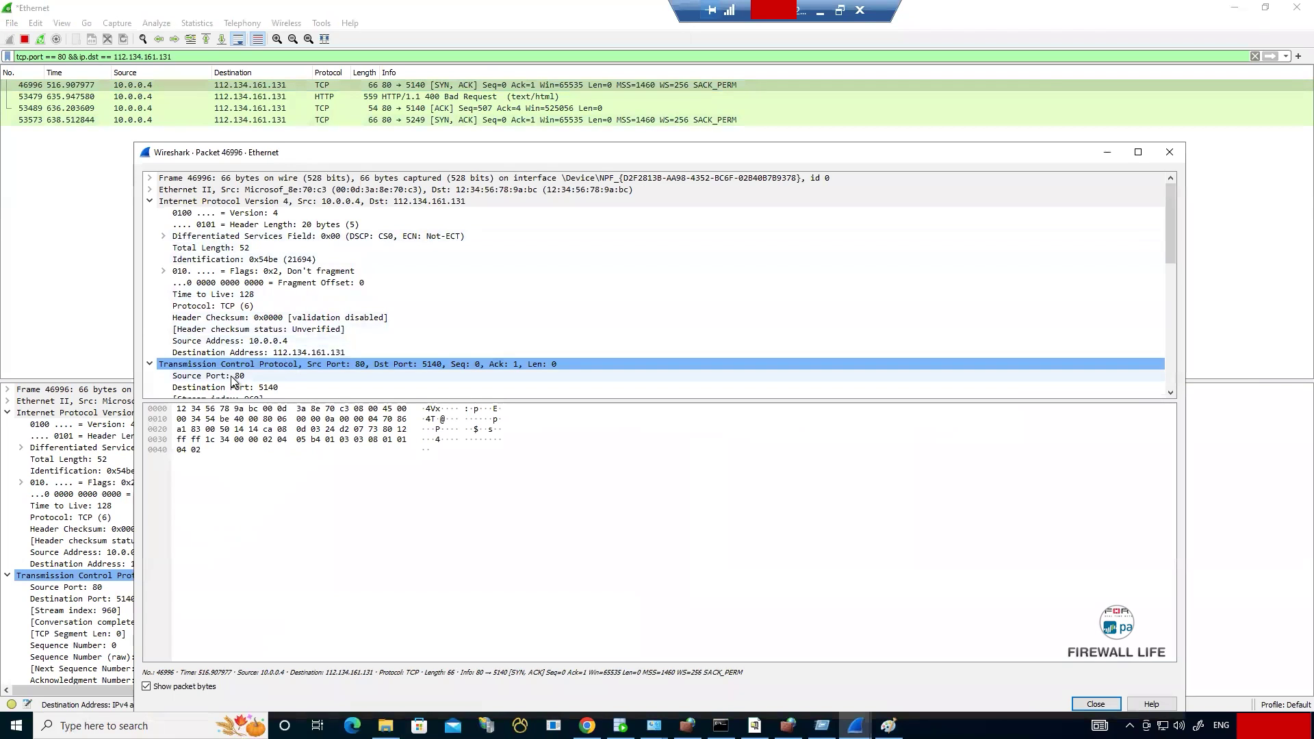
scroll(211, 365, "down", 1)
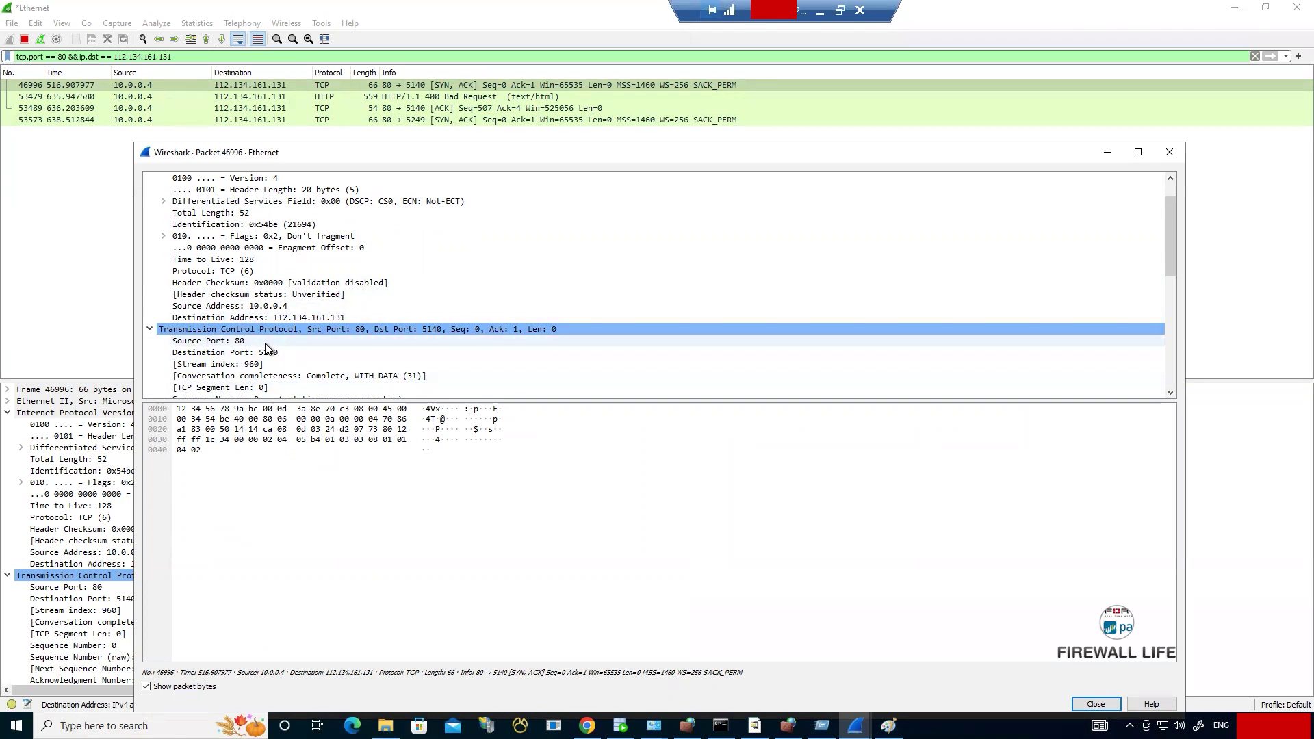
scroll(267, 349, "down", 2)
scroll(267, 346, "down", 1)
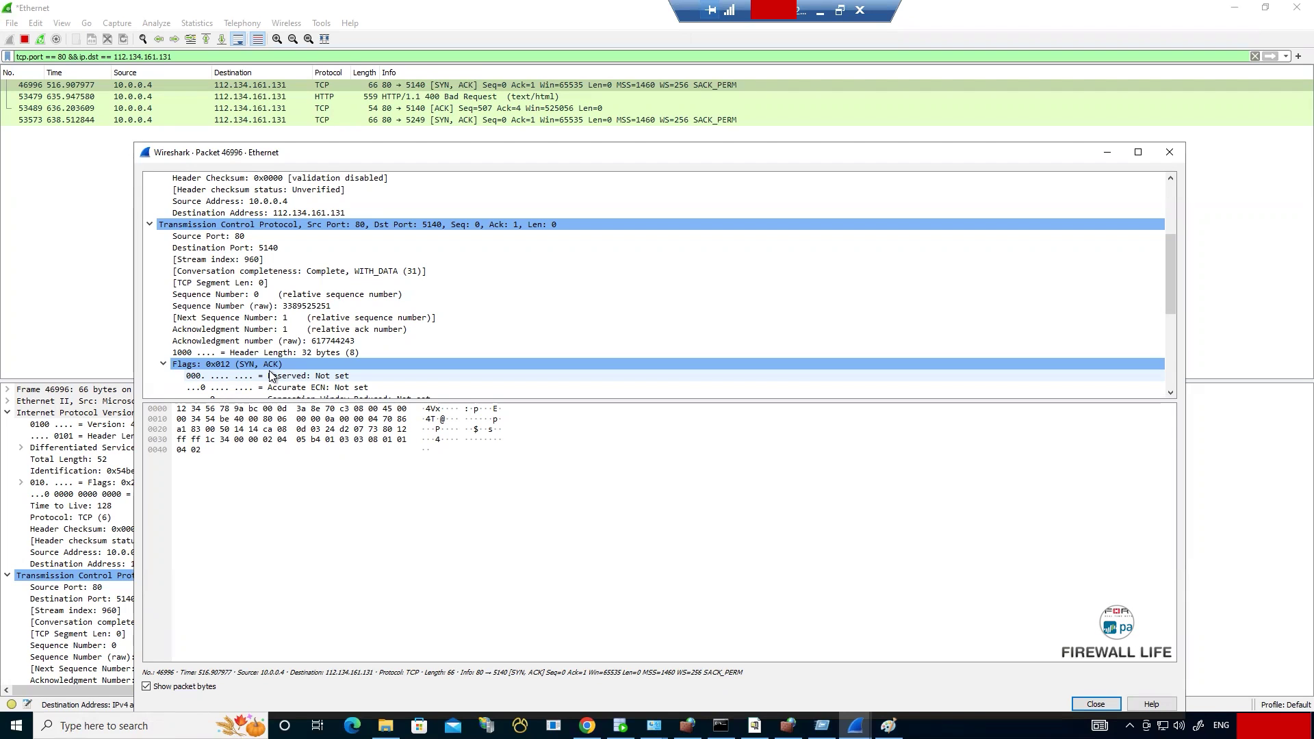
Step: Close the packet window, erase the unfinished LOCAL_LISTENER command, and search Windows for 'net'
left_click(1170, 151)
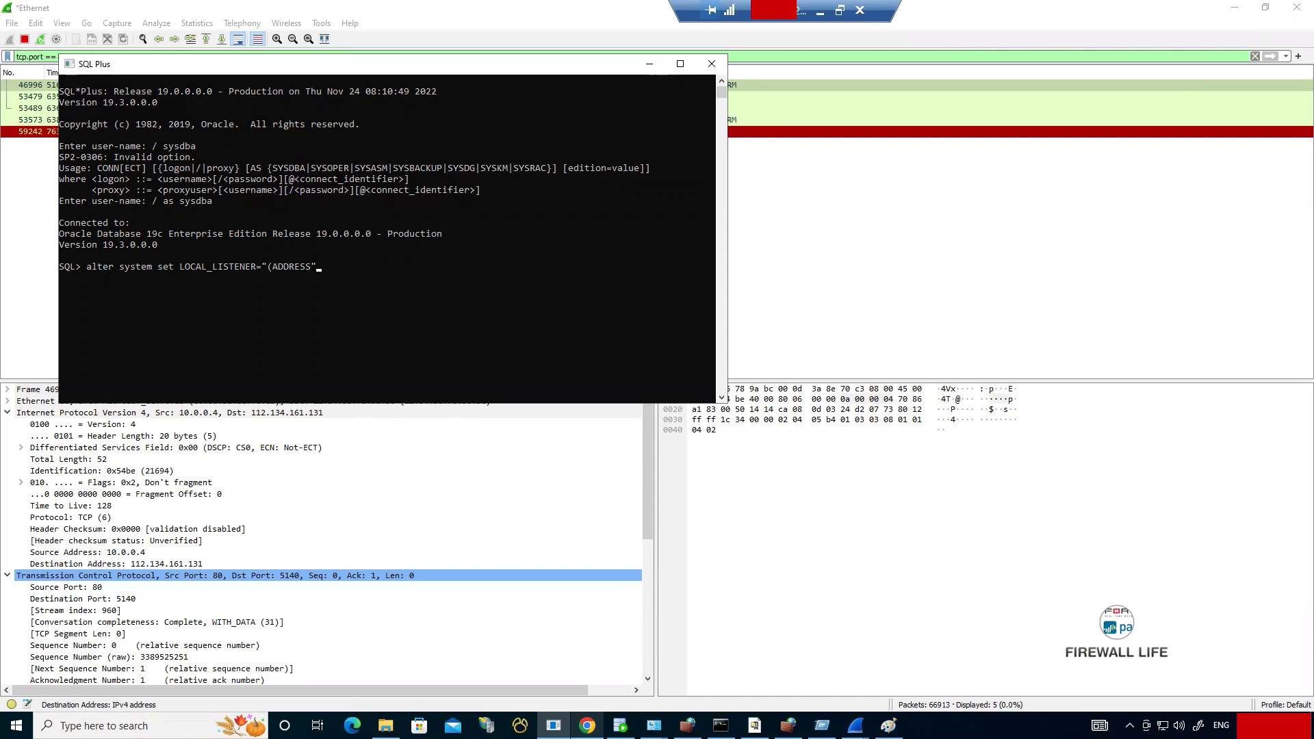
key("BackSpace")
key("BackSpace")
key("BackSpace")
key("BackSpace")
key("BackSpace")
key("BackSpace")
key("BackSpace")
key("BackSpace")
key("BackSpace")
key("BackSpace")
key("BackSpace")
key("BackSpace")
key("BackSpace")
key("BackSpace")
key("BackSpace")
key("BackSpace")
key("BackSpace")
key("BackSpace")
key("BackSpace")
key("BackSpace")
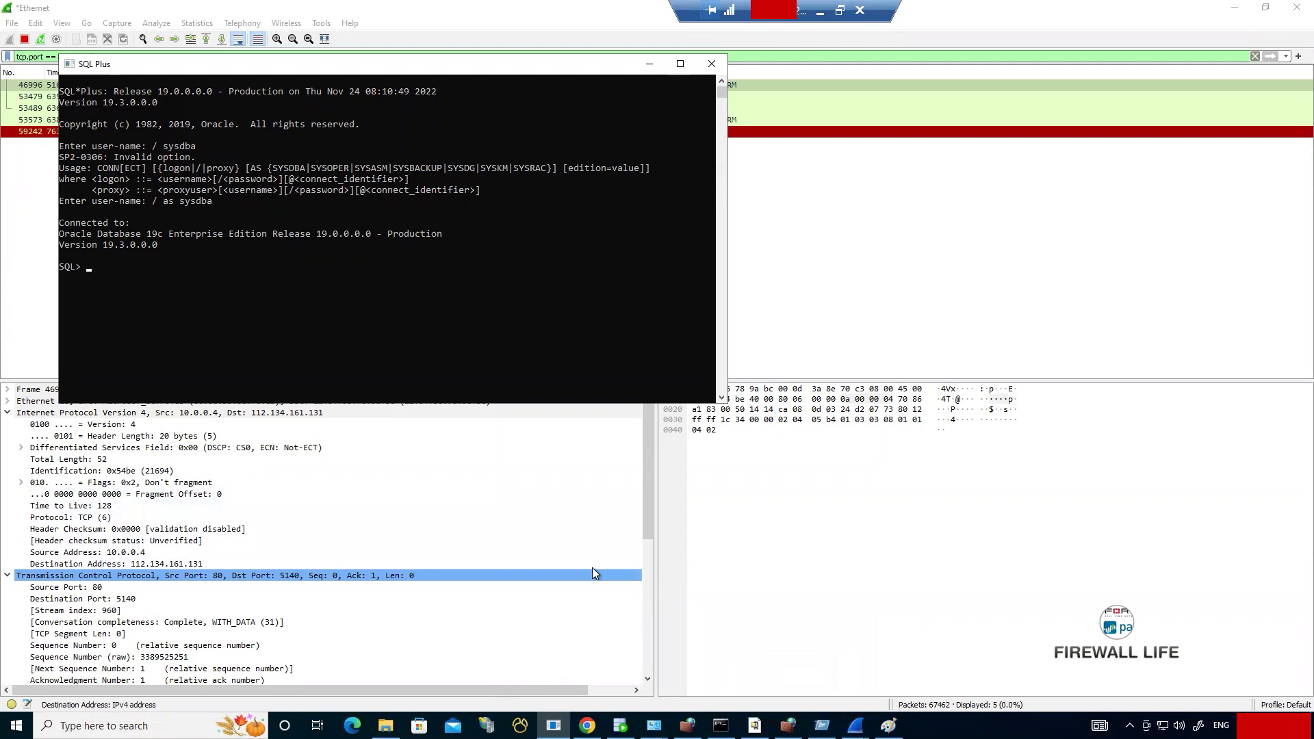
key("super")
type("net")
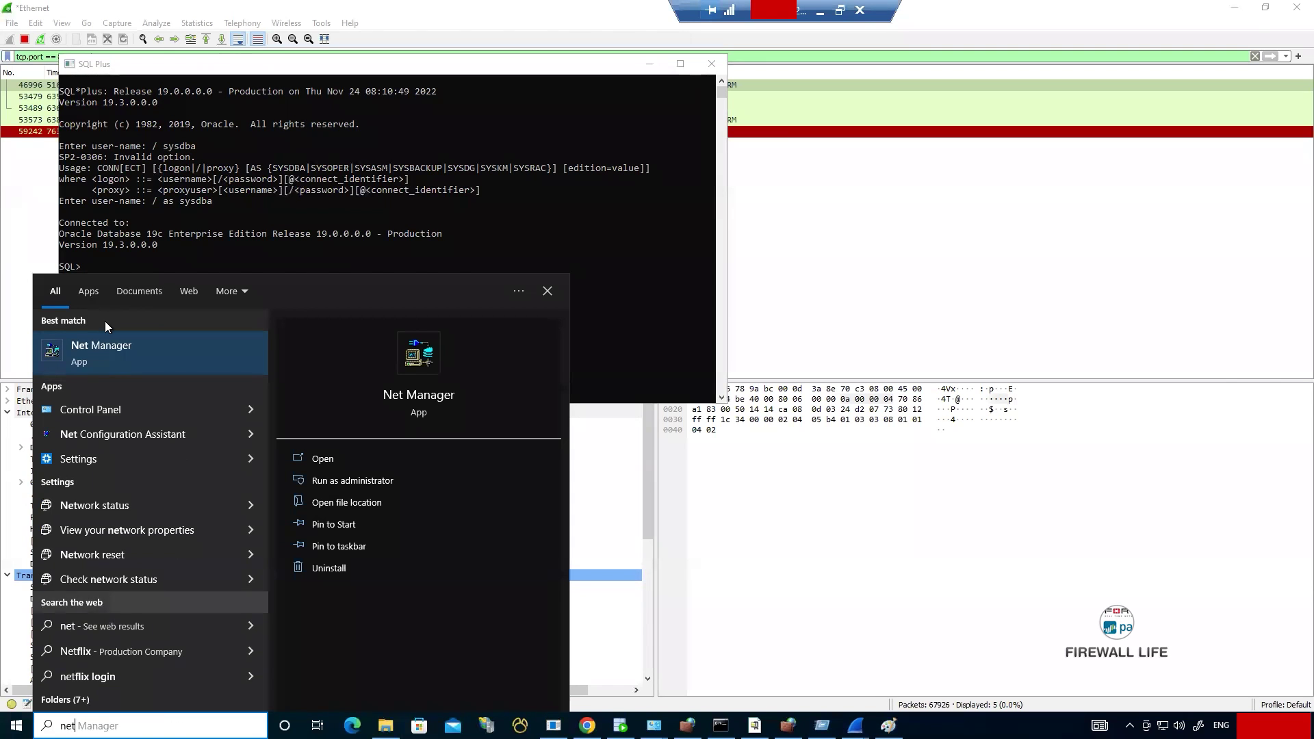
Step: In Net Manager, select the host value of the LISTENER's Address3 entry
left_click(116, 348)
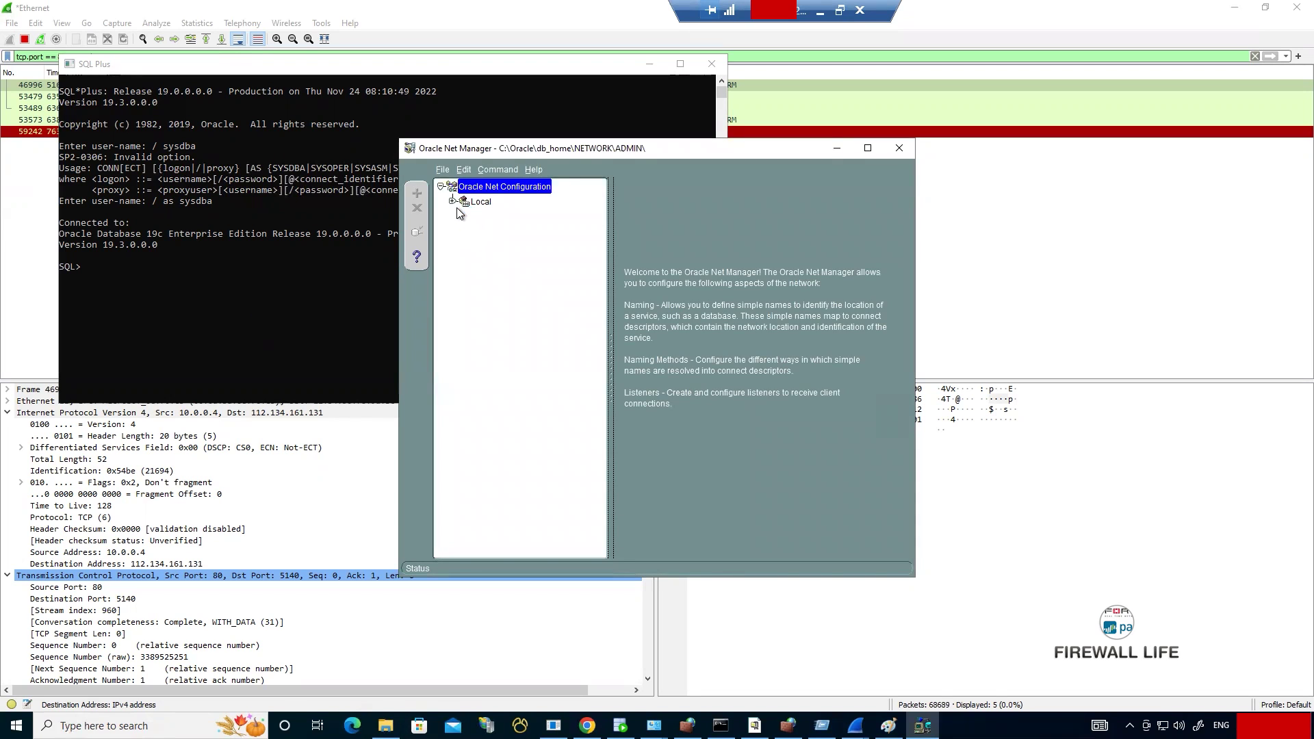
left_click(453, 202)
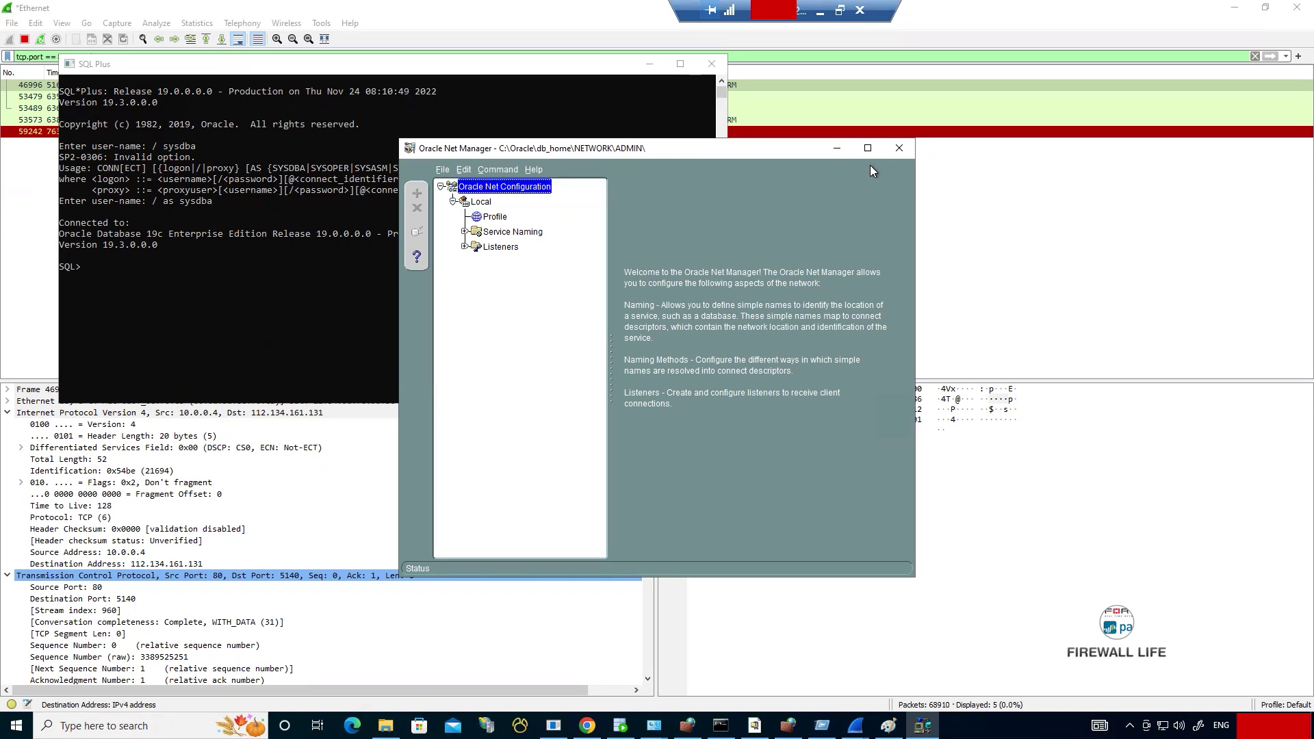
left_click(465, 247)
left_click(514, 262)
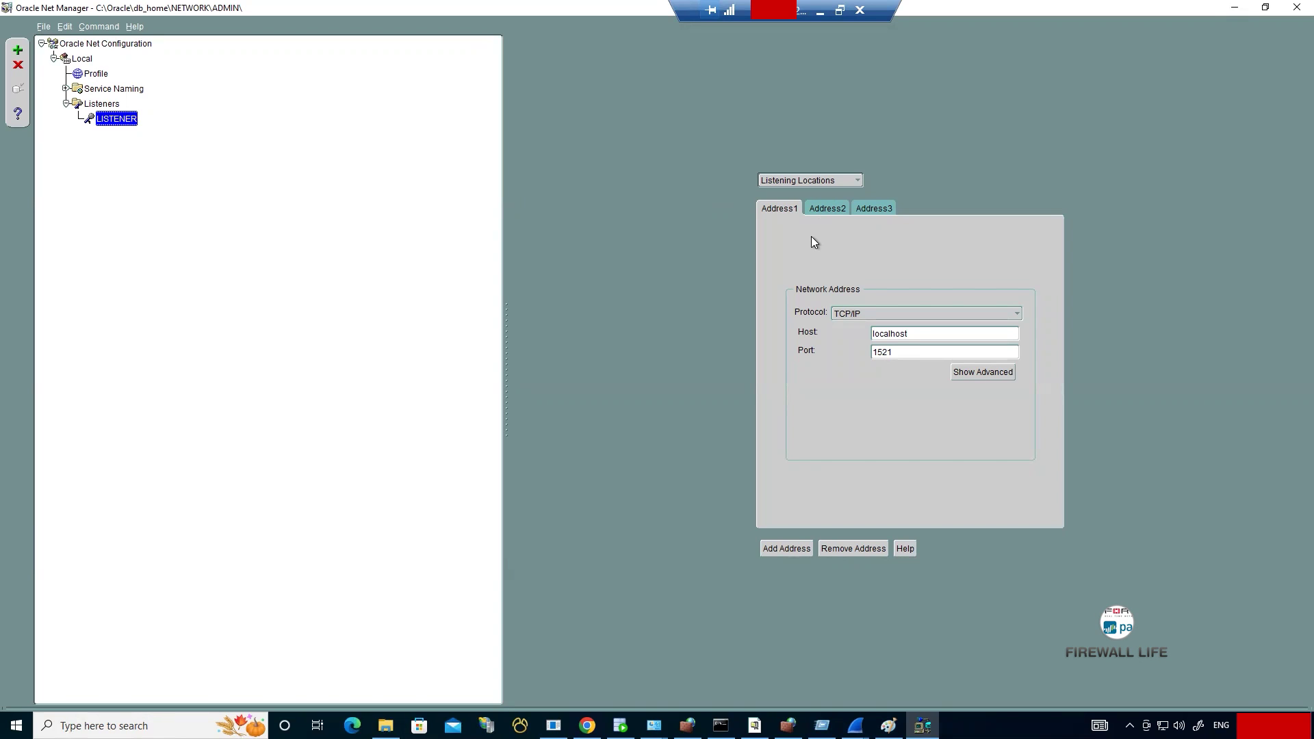
left_click(868, 207)
left_click_drag(928, 332, 848, 333)
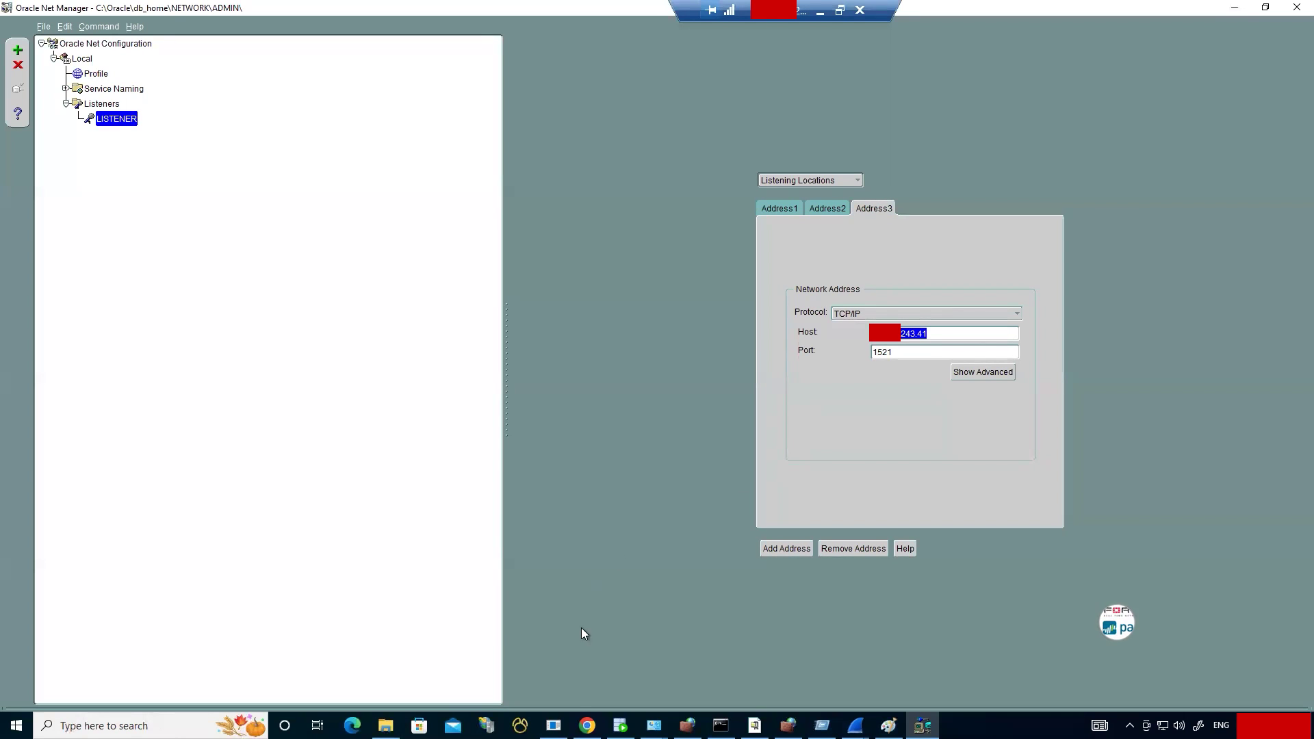
Step: Switch to local Chrome's ping.eu tab showing port 1521 closed
mouse_move(587, 725)
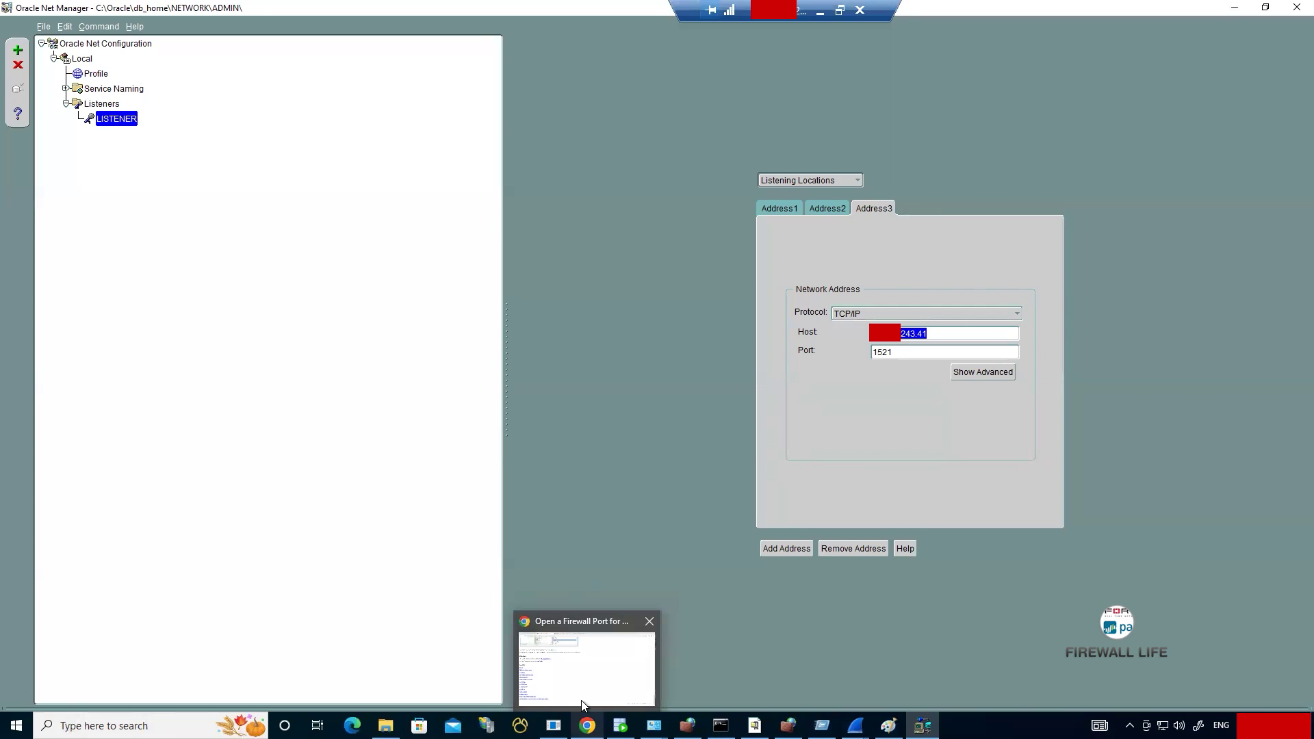
left_click(595, 677)
left_click(820, 12)
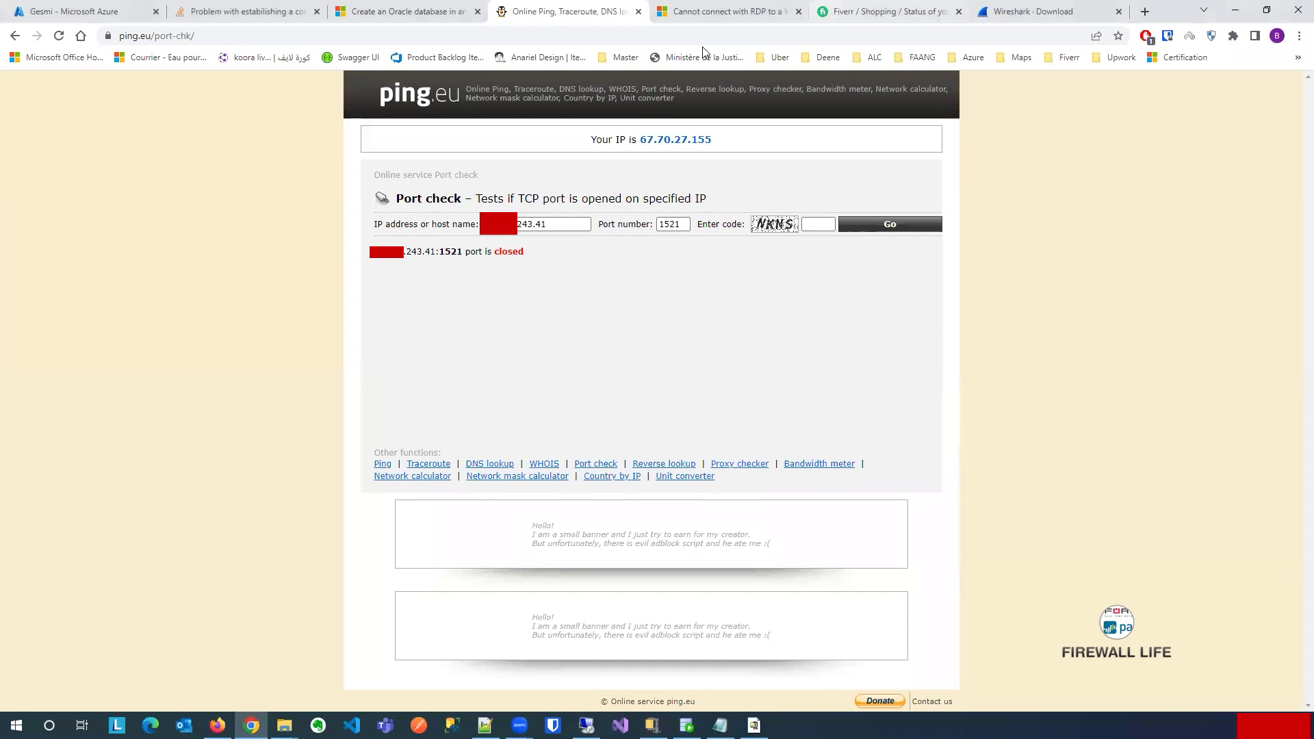
Step: Copy private IP 10.0.0.4 from the Gesmi VM's Azure overview page
left_click(98, 10)
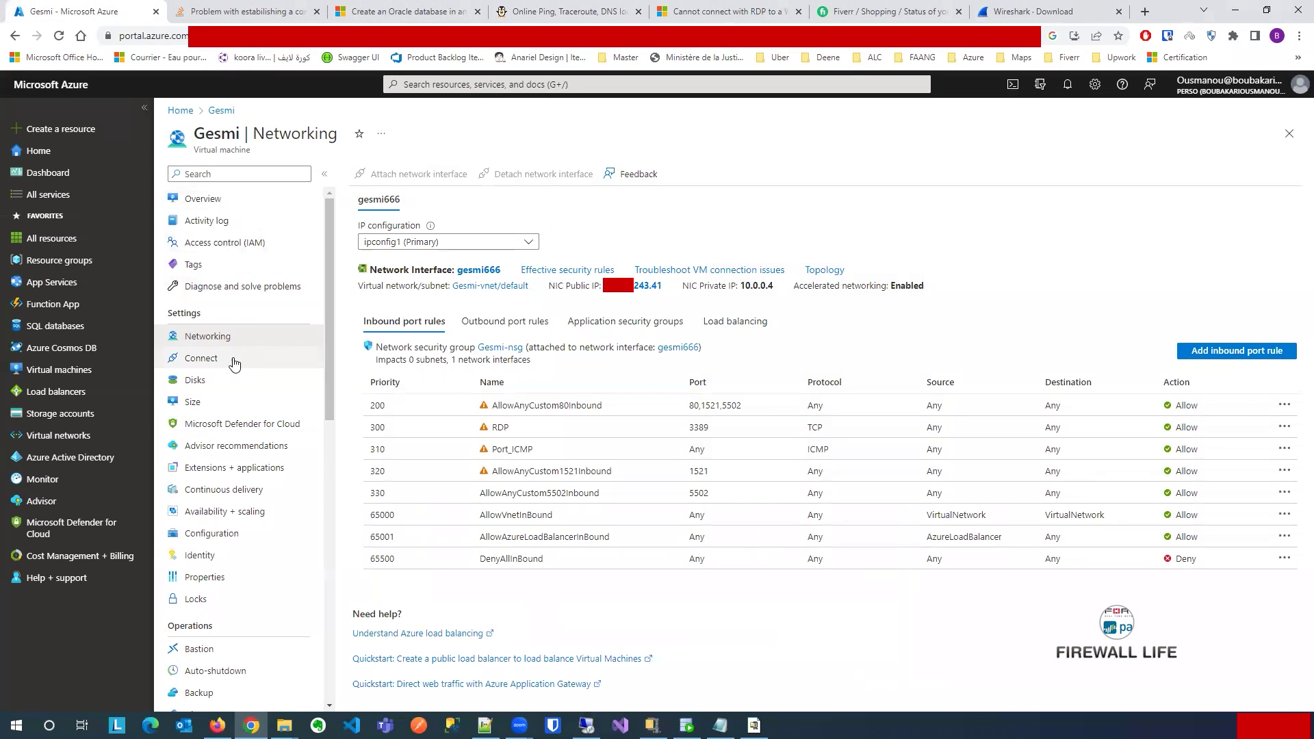
left_click(203, 200)
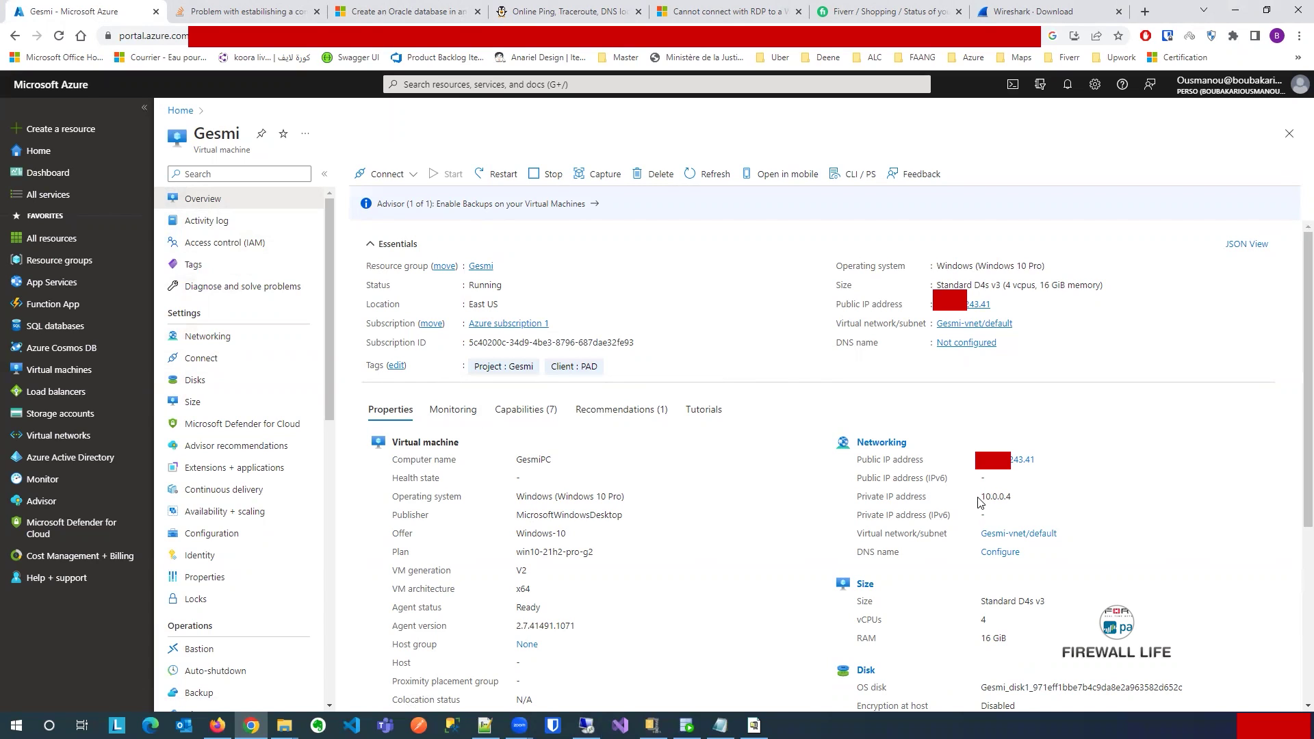
mouse_move(989, 499)
left_mouse_down()
mouse_move(1018, 499)
mouse_move(992, 499)
left_mouse_up()
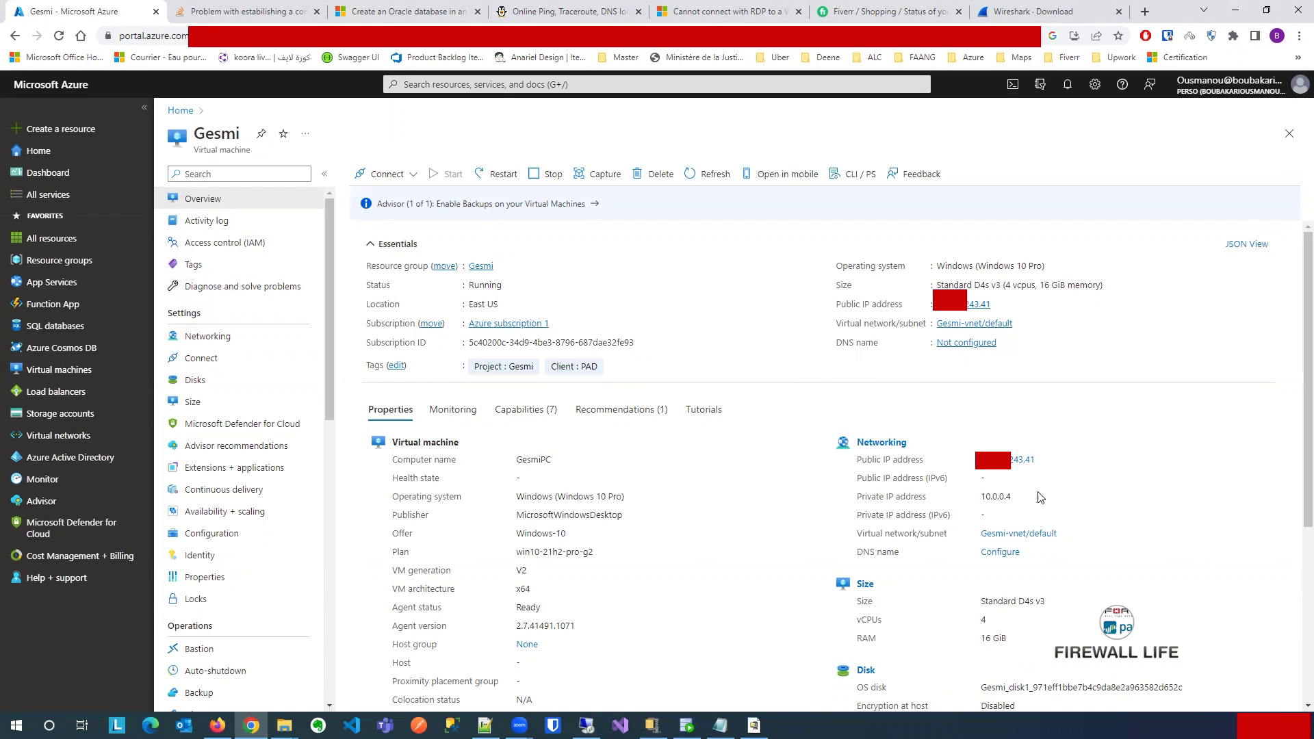
left_click_drag(983, 496, 1011, 497)
key("ctrl+c")
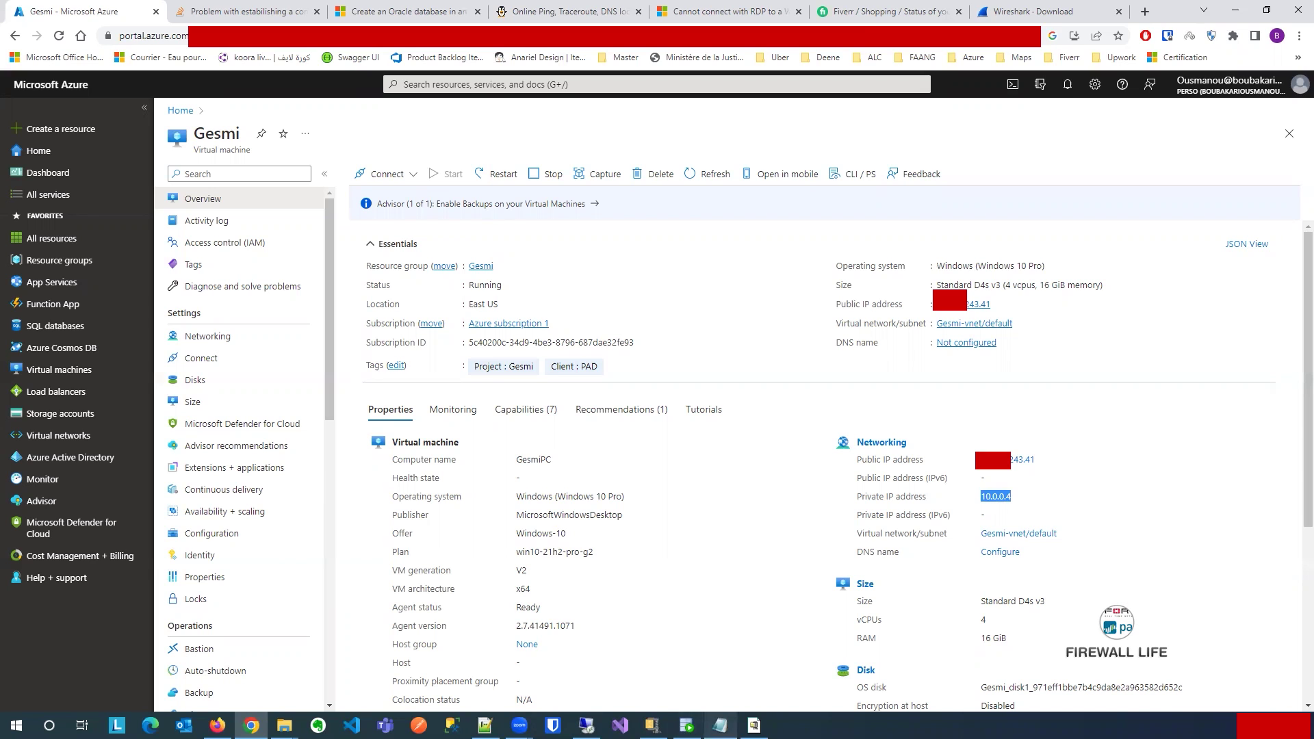
left_click(587, 726)
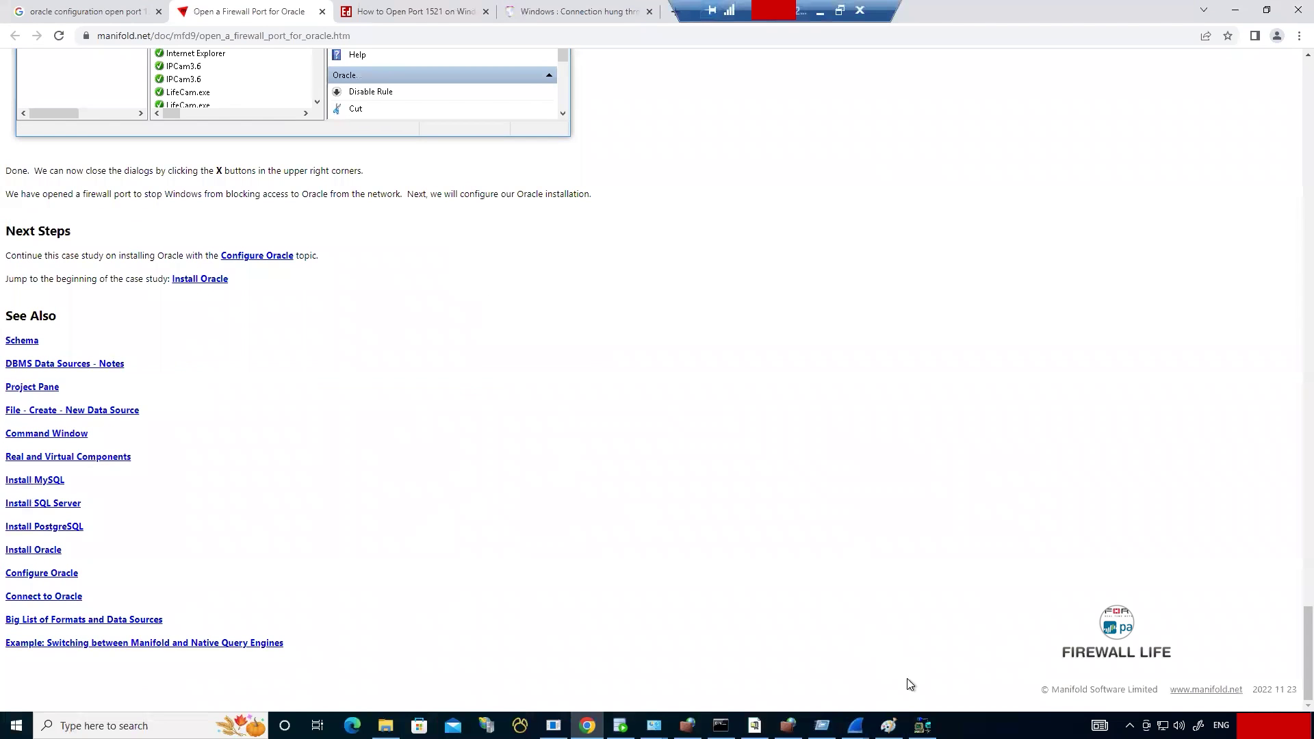
Step: Paste 10.0.0.4 over the Address3 host in Oracle Net Manager
left_click(923, 726)
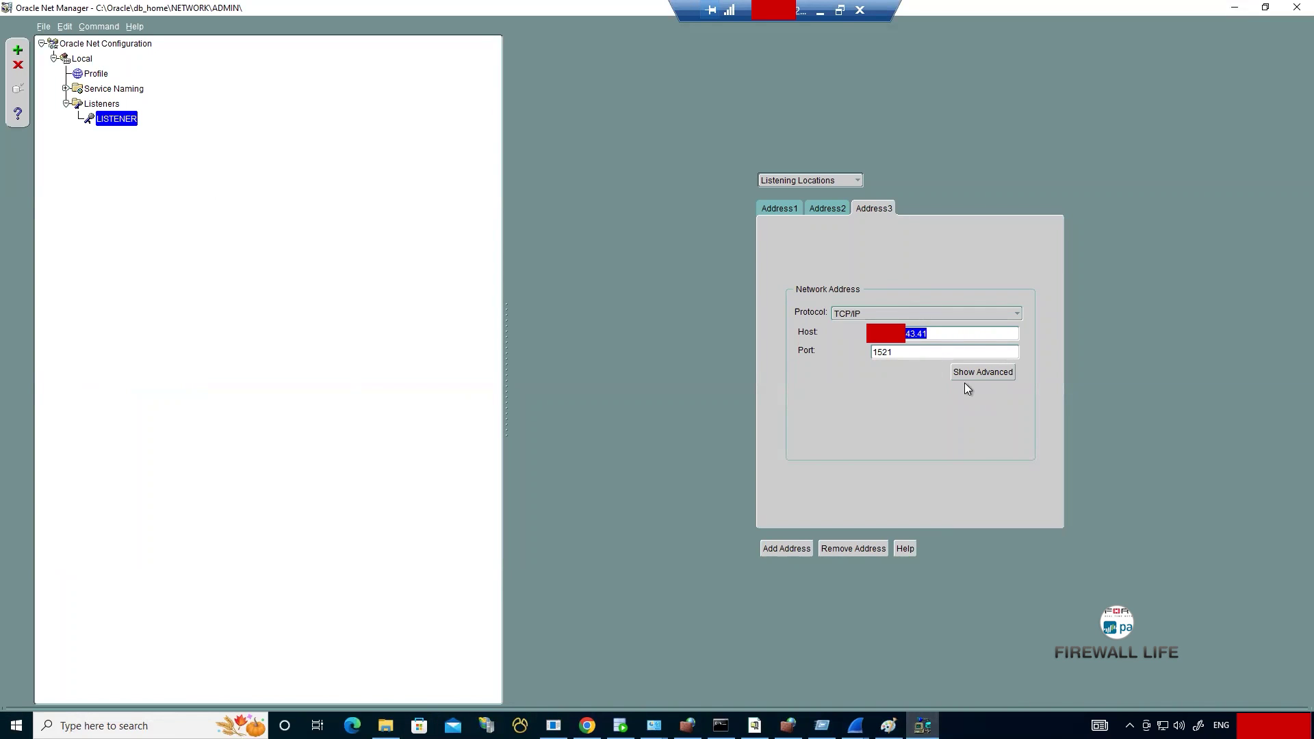
key("ctrl+v")
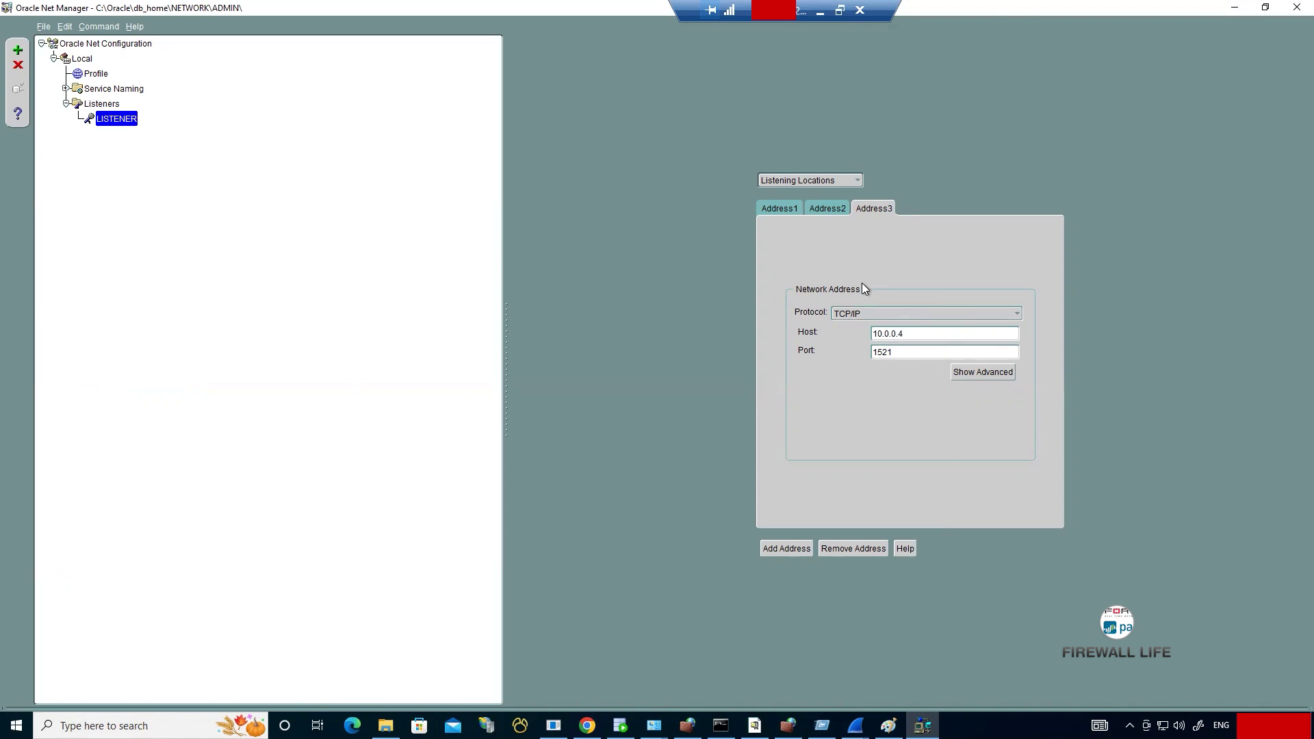
left_click(820, 10)
Step: Stop the Oracle listener with lsnrctl stop in Command Prompt
mouse_move(587, 725)
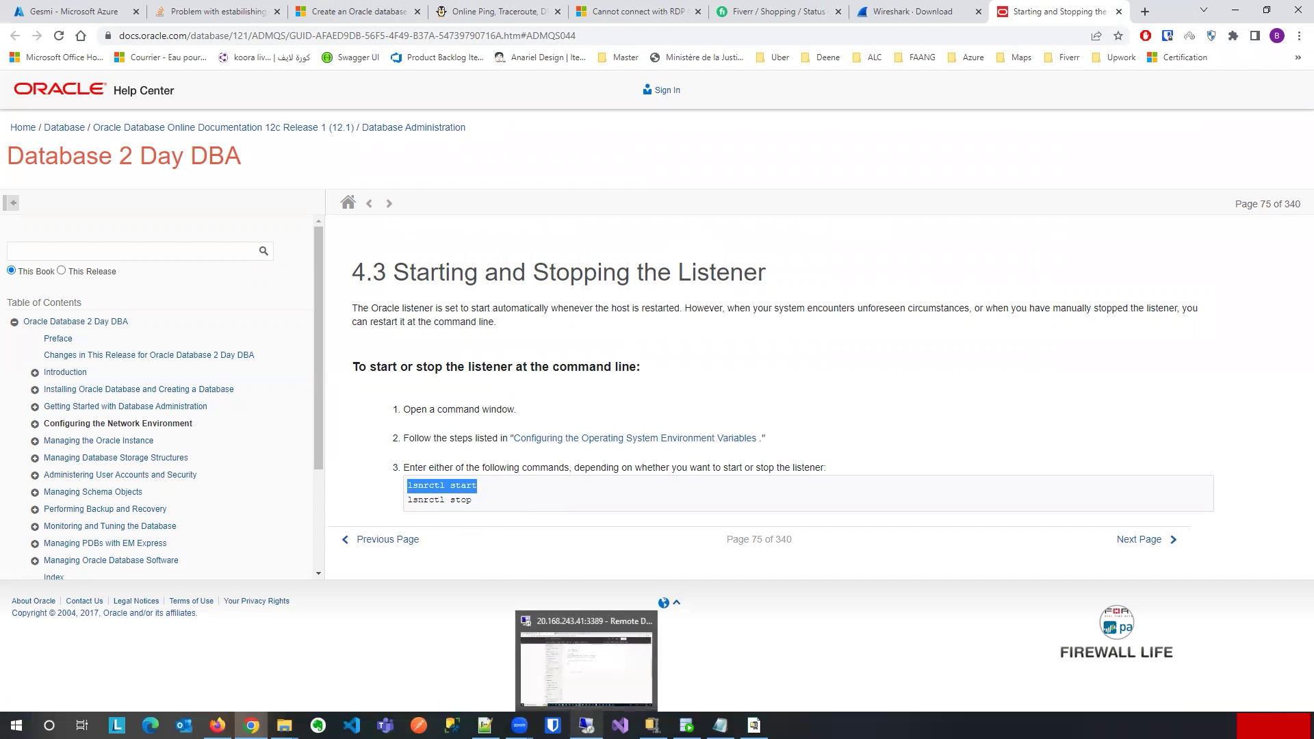
left_click(593, 667)
left_click(721, 725)
scroll(519, 599, "down", 2)
key("Up")
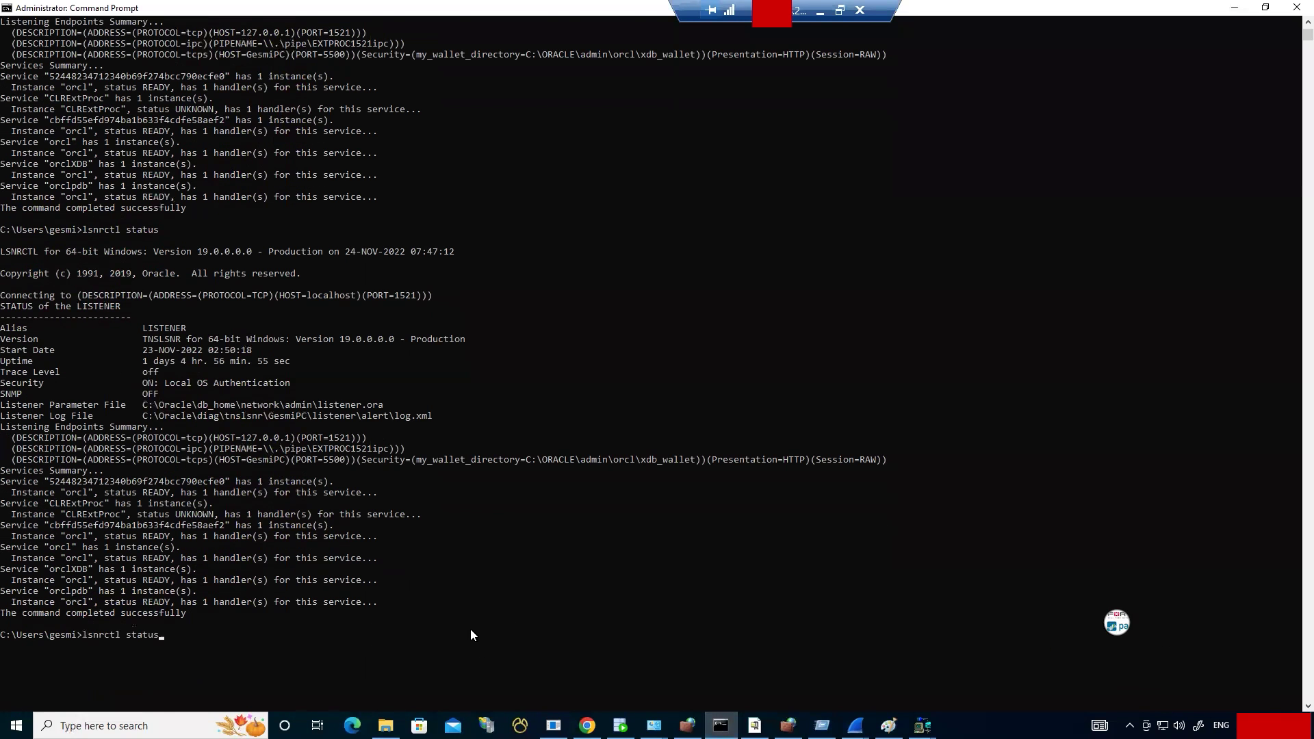
key("BackSpace")
key("BackSpace")
key("BackSpace")
key("BackSpace")
type("op")
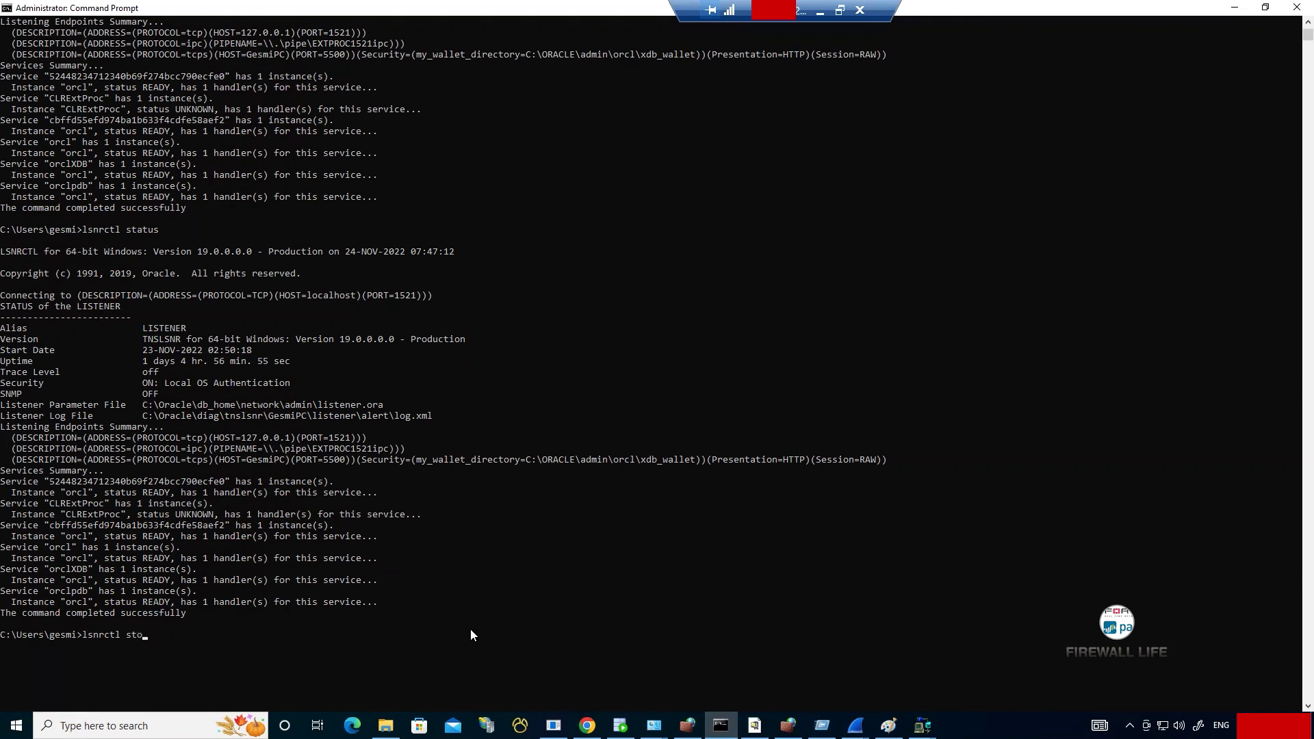
key("Return")
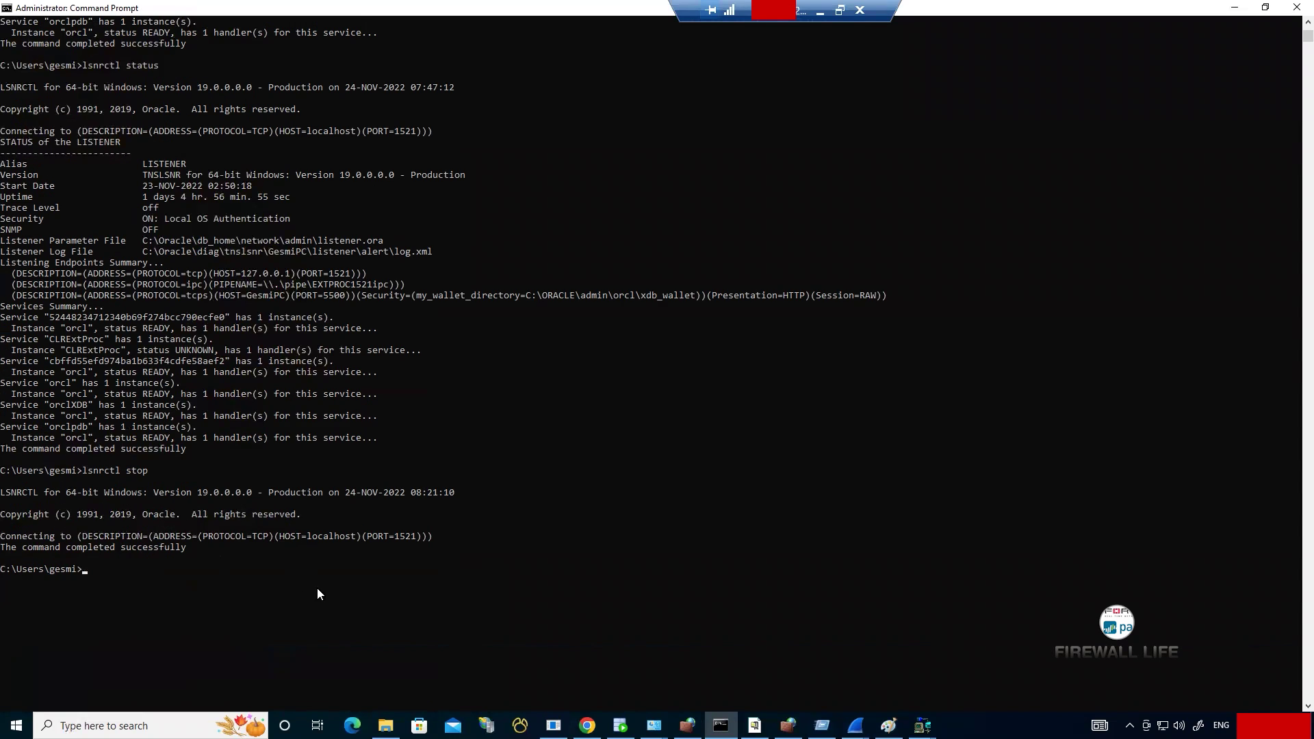
Step: Run lsnrctl status, which reports TNS-12541 no listener on 10.0.0.4:1521
key("Up")
key("BackSpace")
key("BackSpace")
type("atus")
key("Return")
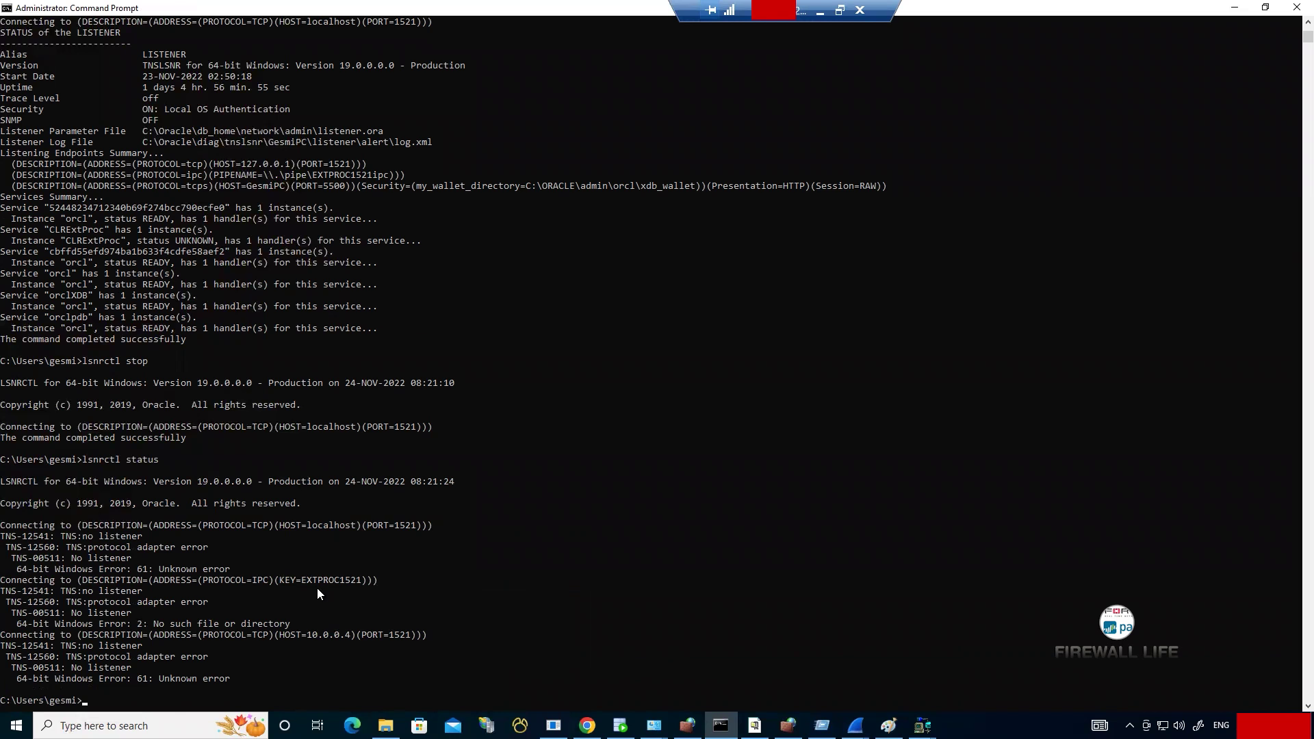
key("Up")
key("BackSpace")
key("BackSpace")
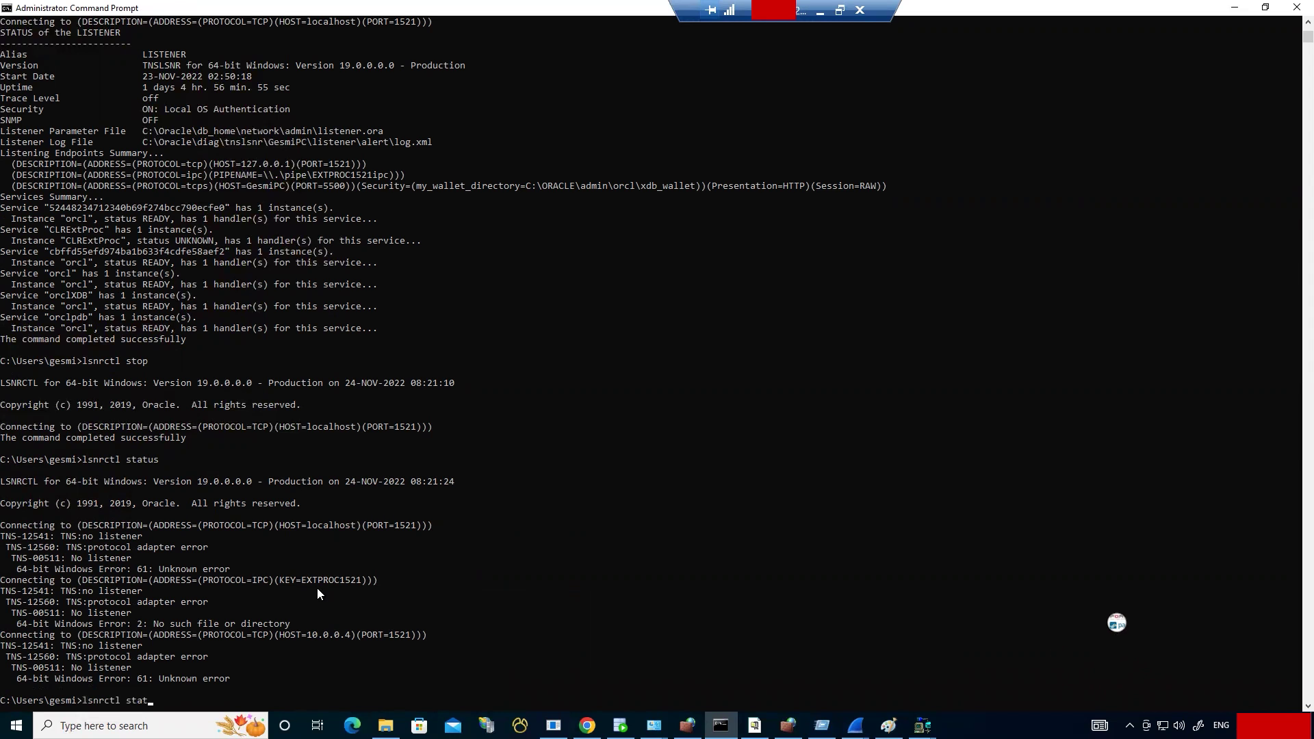
Step: Run lsnrctl start, then lsnrctl status to confirm listening on 10.0.0.4:1521
type("rt")
key("Return")
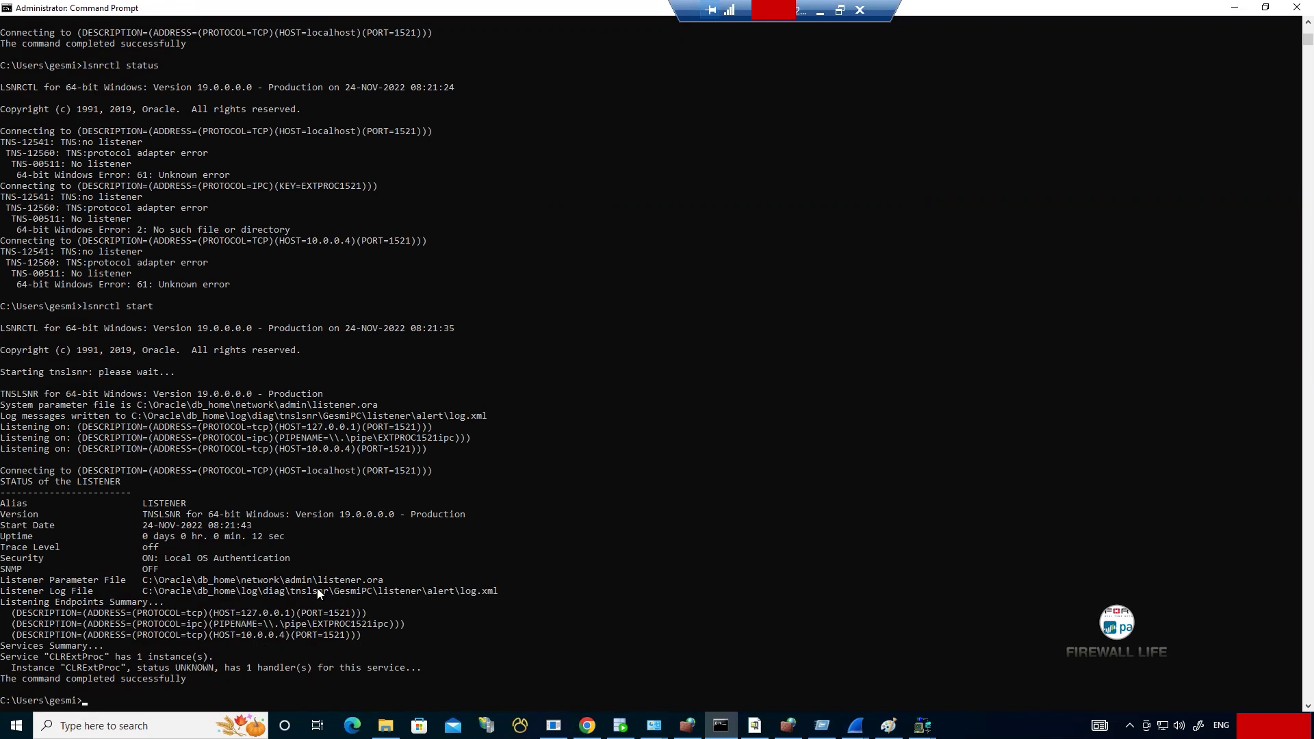
key("Up")
key("Up")
key("Return")
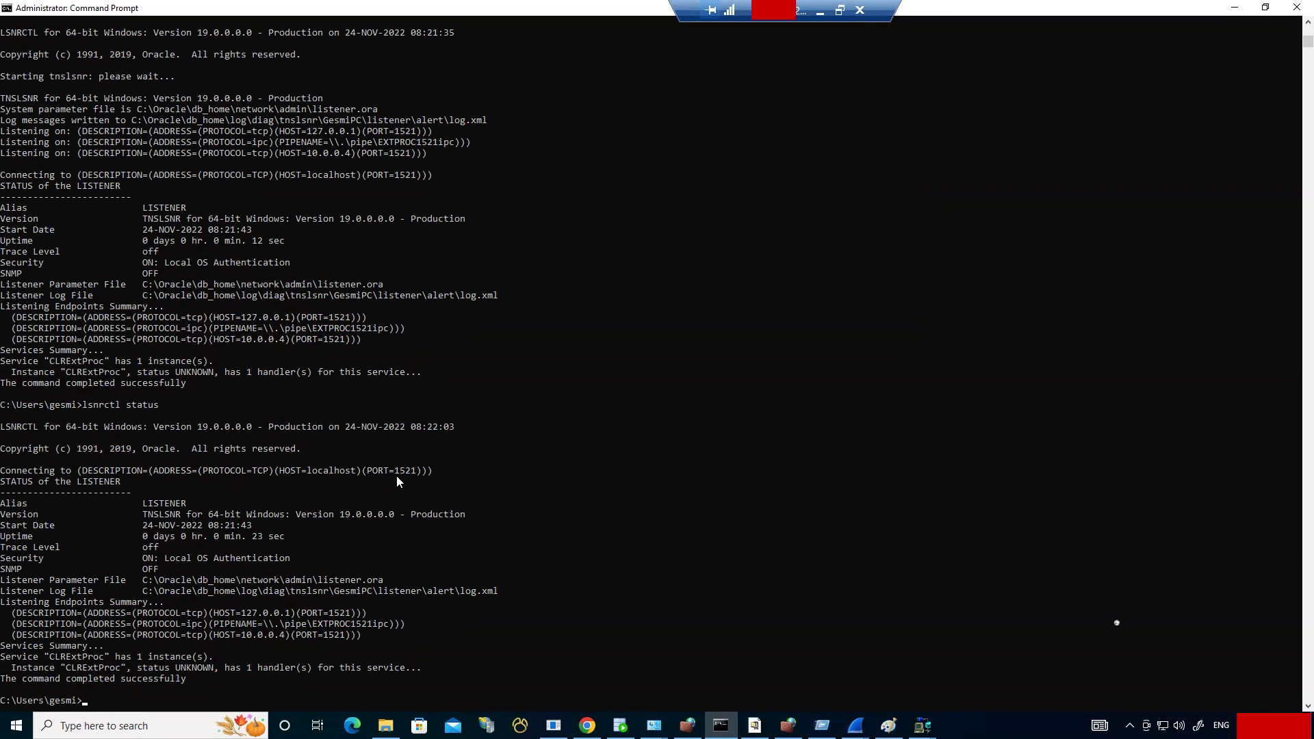
left_click(821, 12)
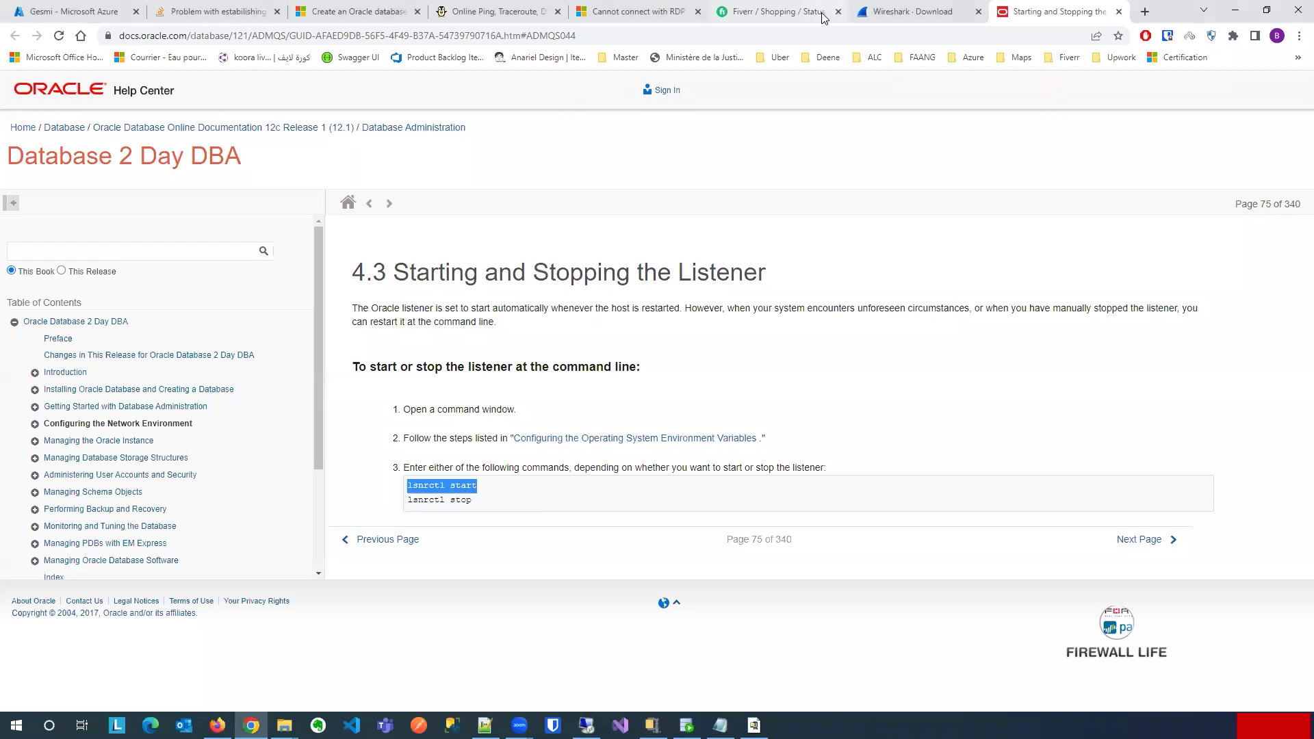
Step: Rerun the ping.eu port 1521 check with the security code, now reported open
left_click(490, 12)
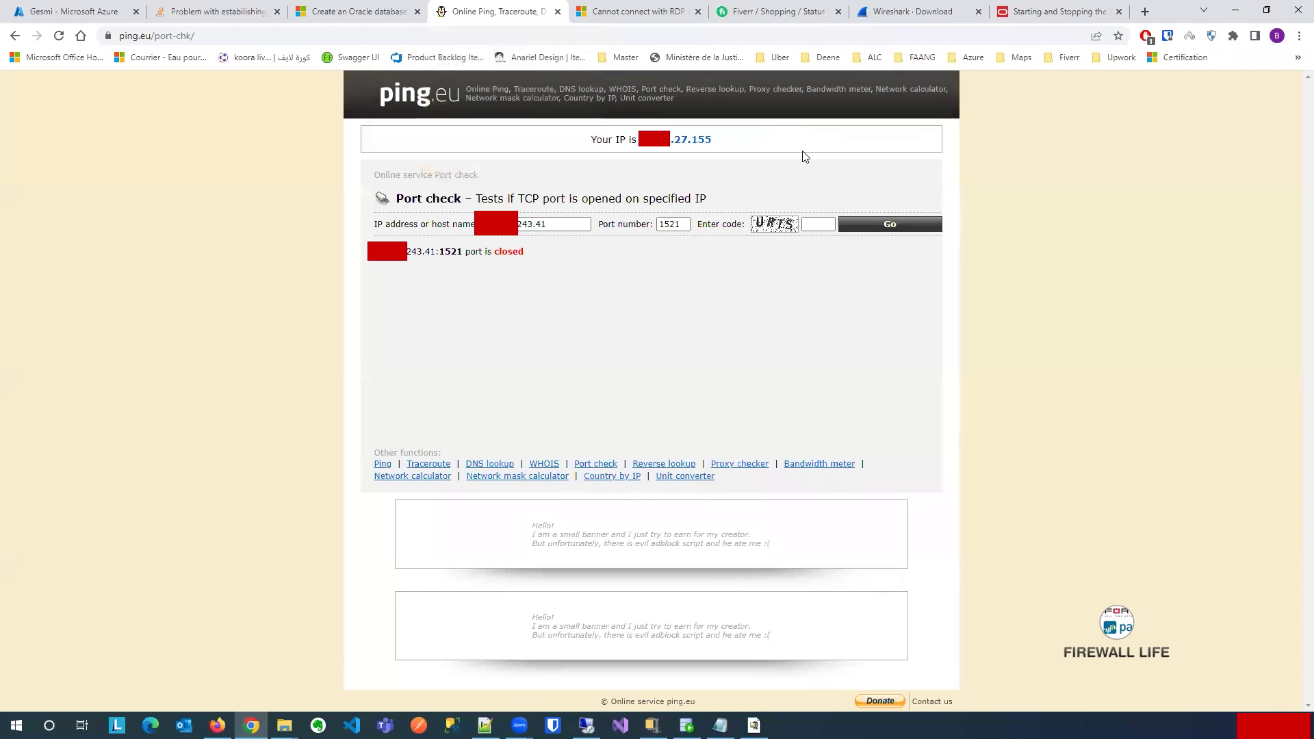
left_click(817, 221)
type("URTS")
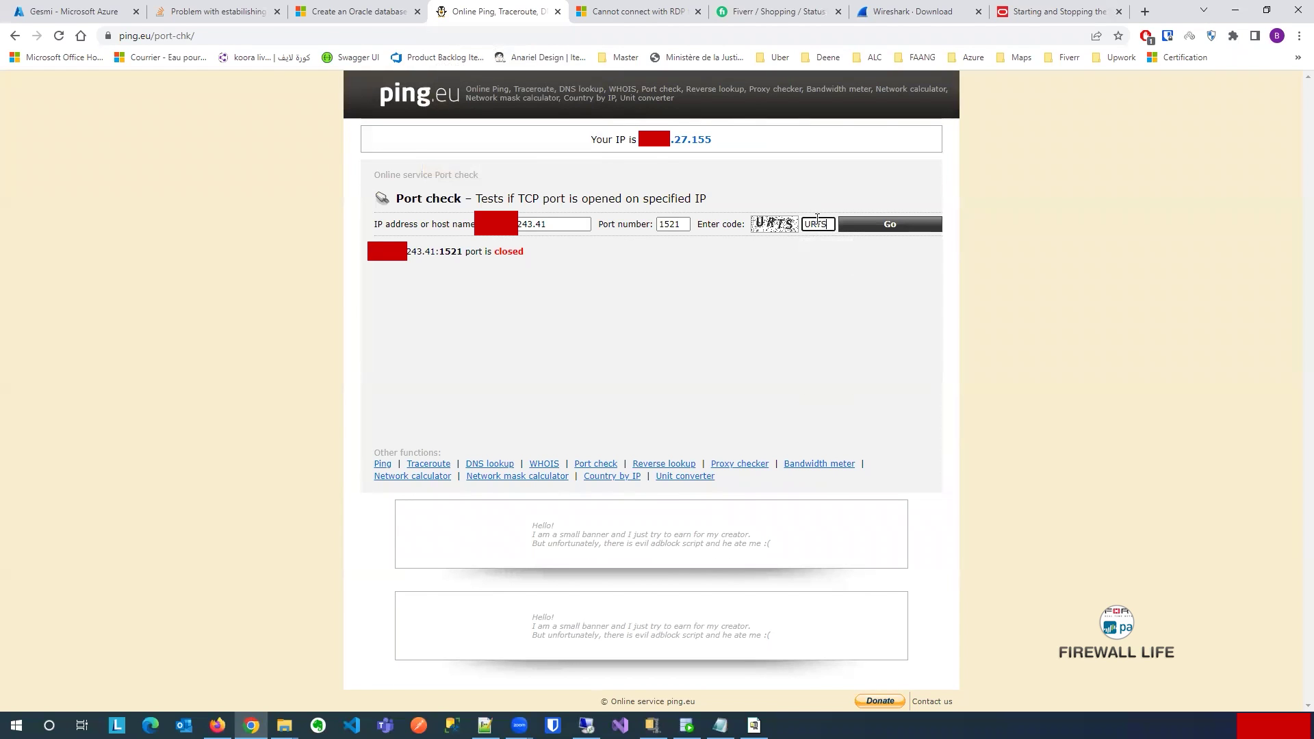
left_click(888, 225)
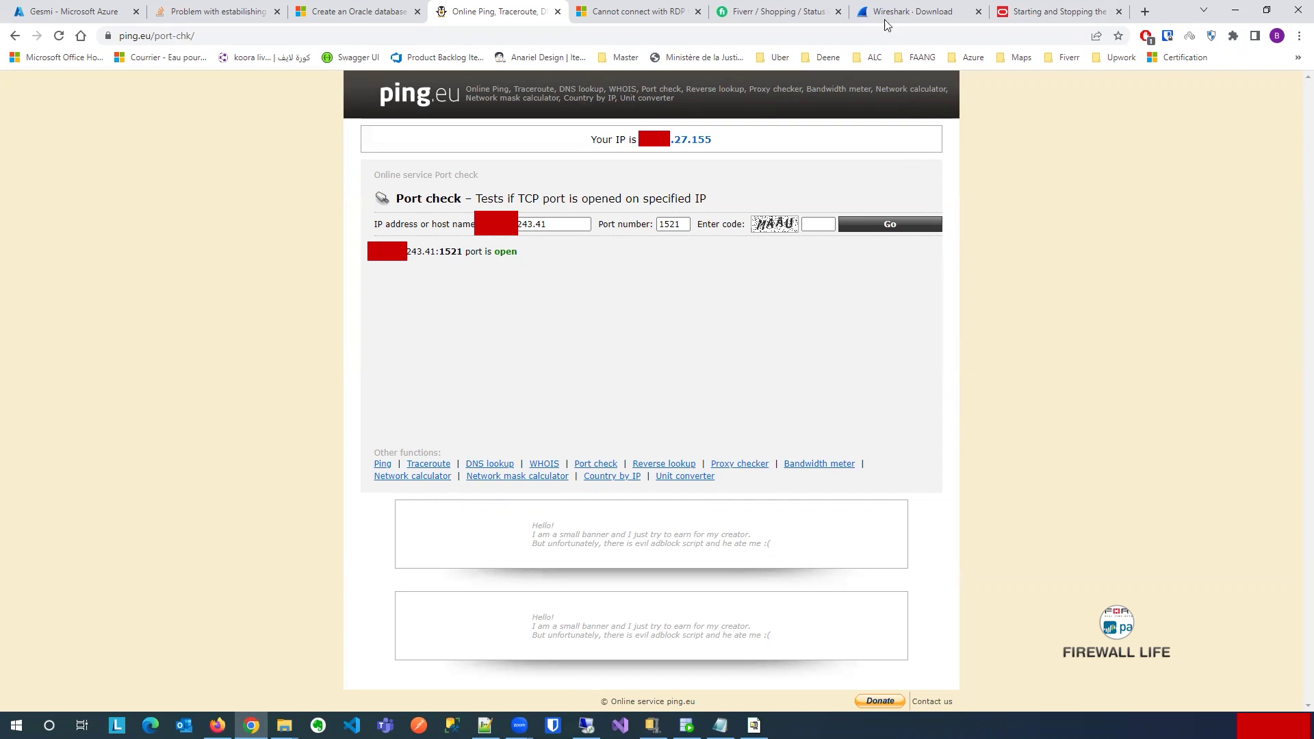
left_click(772, 18)
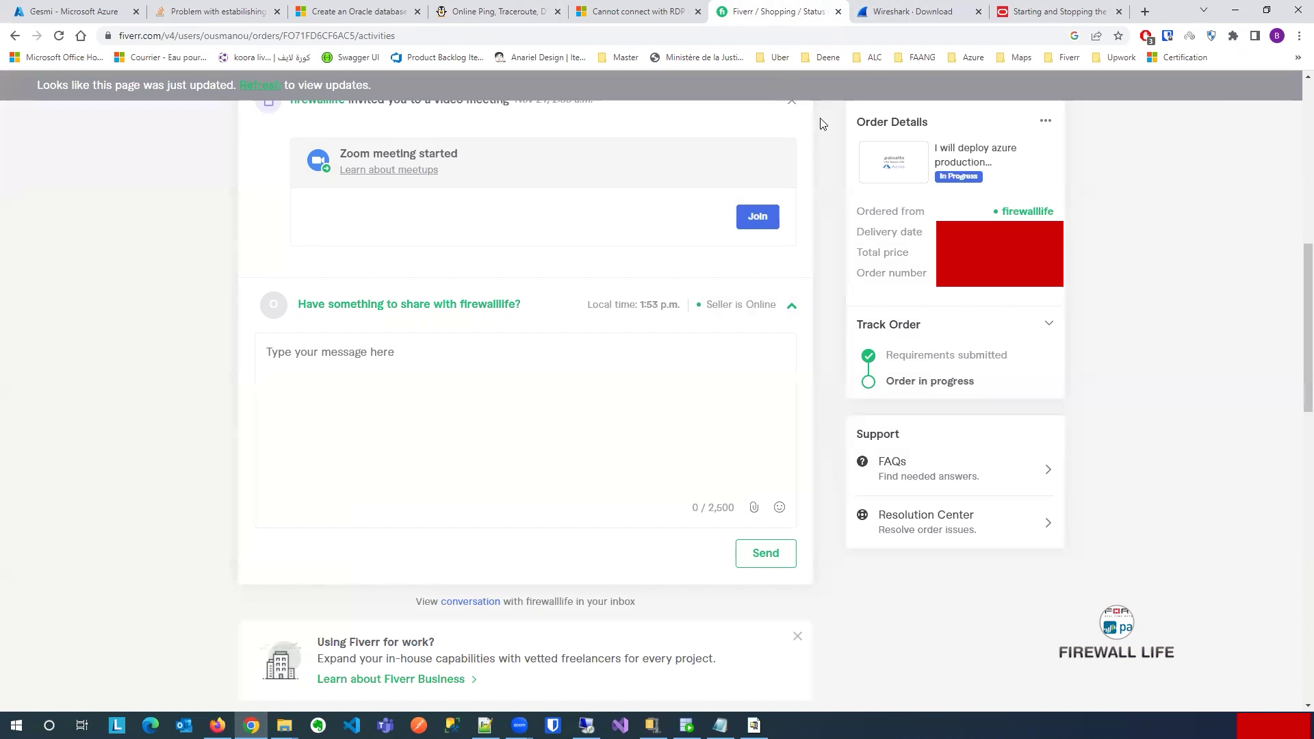